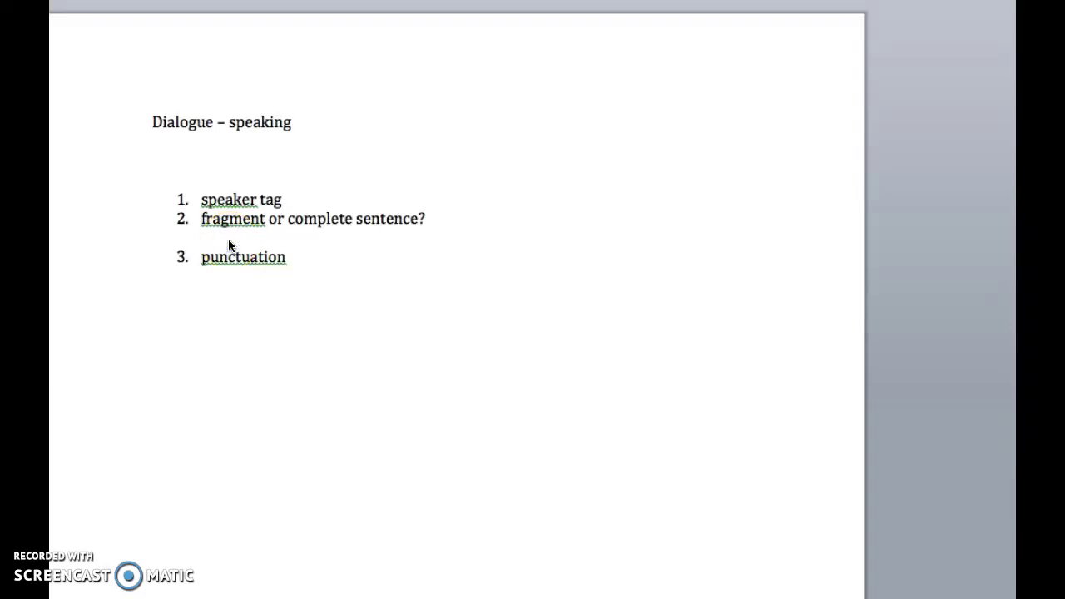
- Remove the blank line above the punctuation item and retype "- speaking" after "Dialogue" in the heading
key(BackSpace)
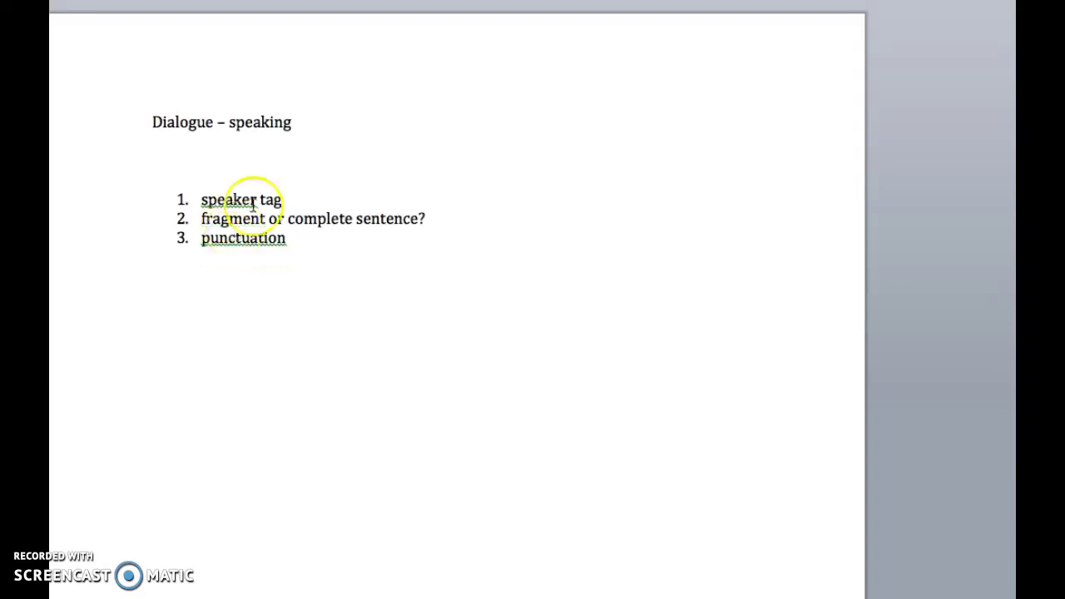
click(276, 127)
double_click(275, 127)
key(BackSpace)
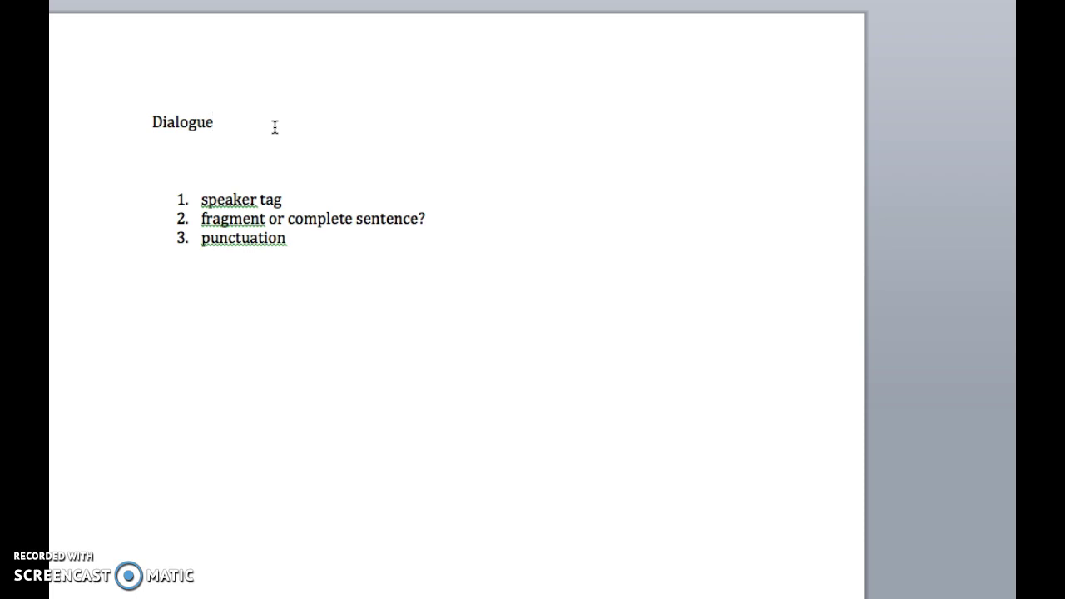
key(Return)
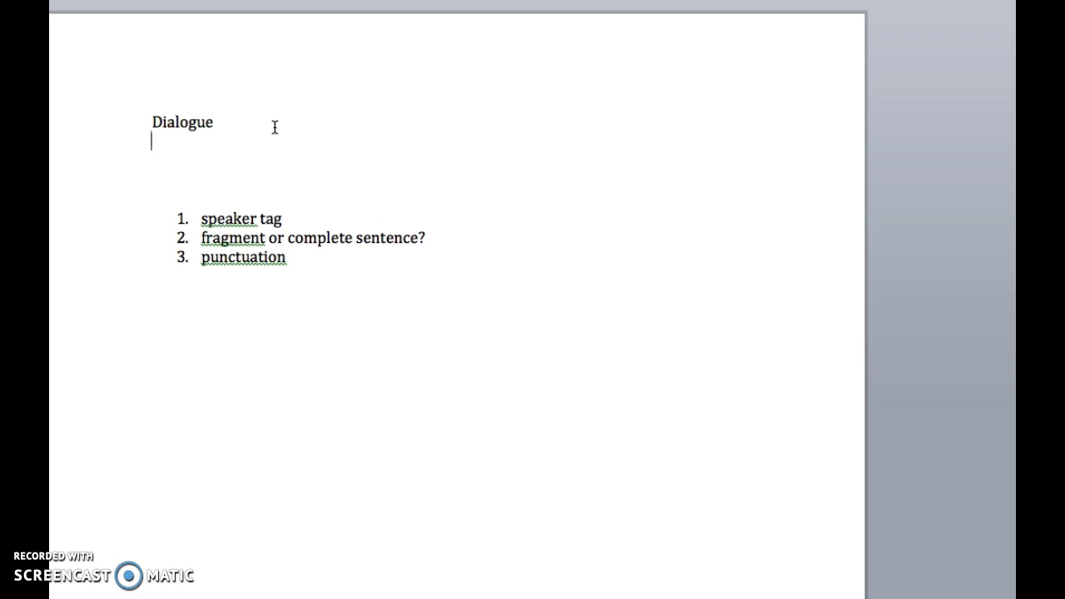
key(BackSpace)
text(- speaking)
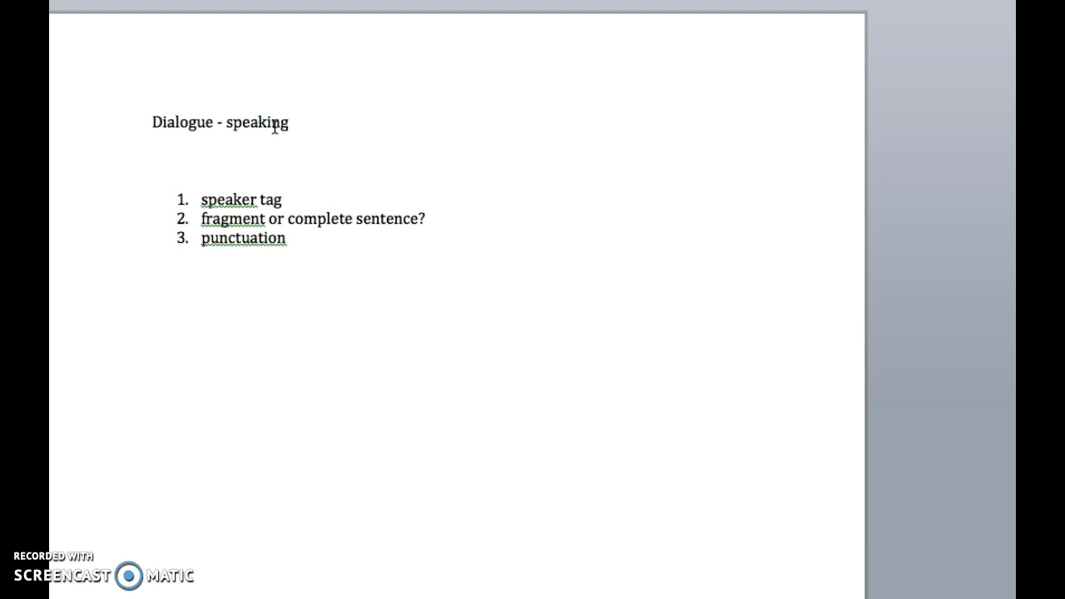
- Add the dialogue line He said, “You are awesome.” below the heading, separated from it by a blank line
key(Return)
key(Return)
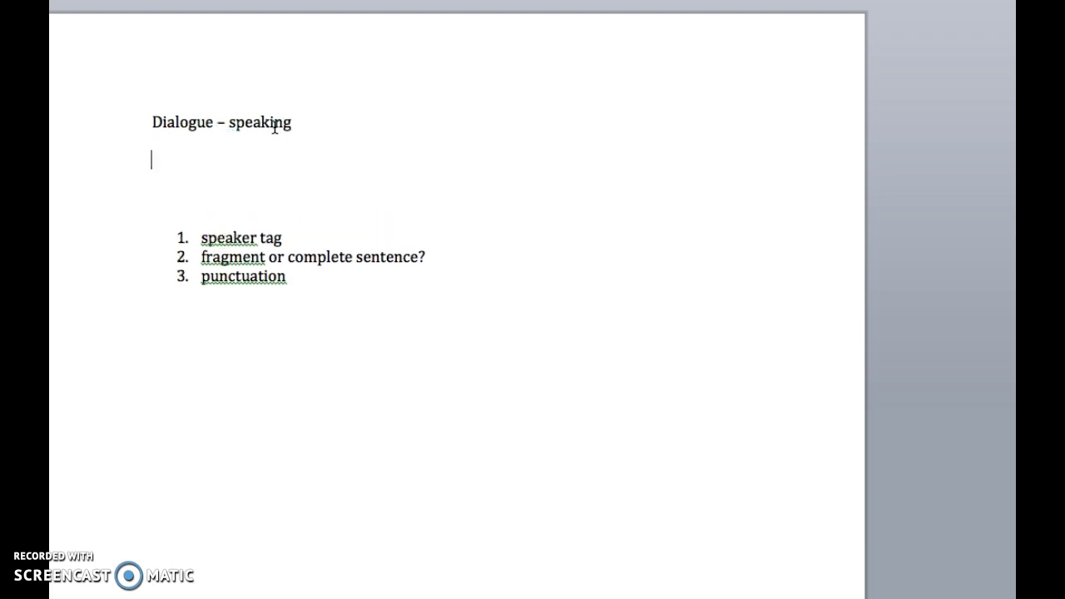
text(He said)
text(, "you)
text(ou)
text( are awesome.”)
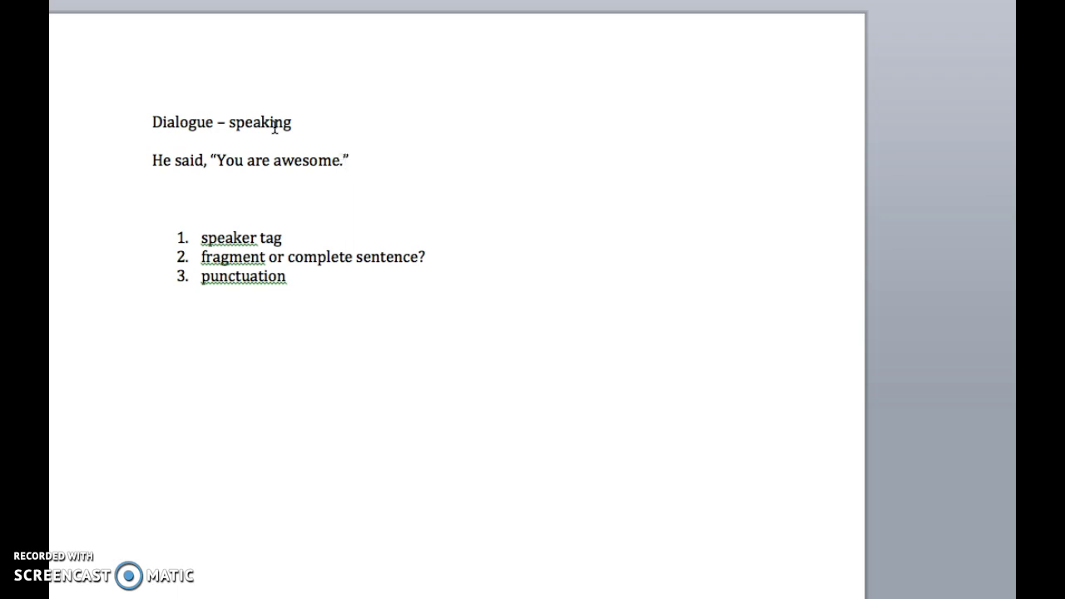
- Add the dialogue line “I am?” she asked. below the “You are awesome.” line
key(Return)
text(Iam?)
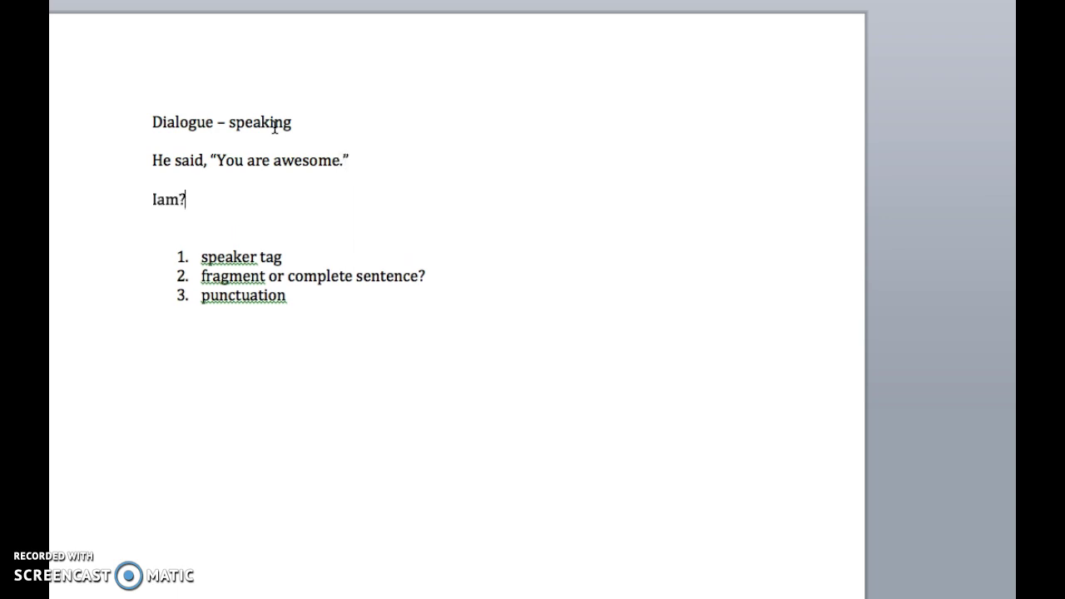
key(Left)
key(Left)
key(Left)
text(")
key(Right)
key(Right)
key(Right)
text(" she asked)
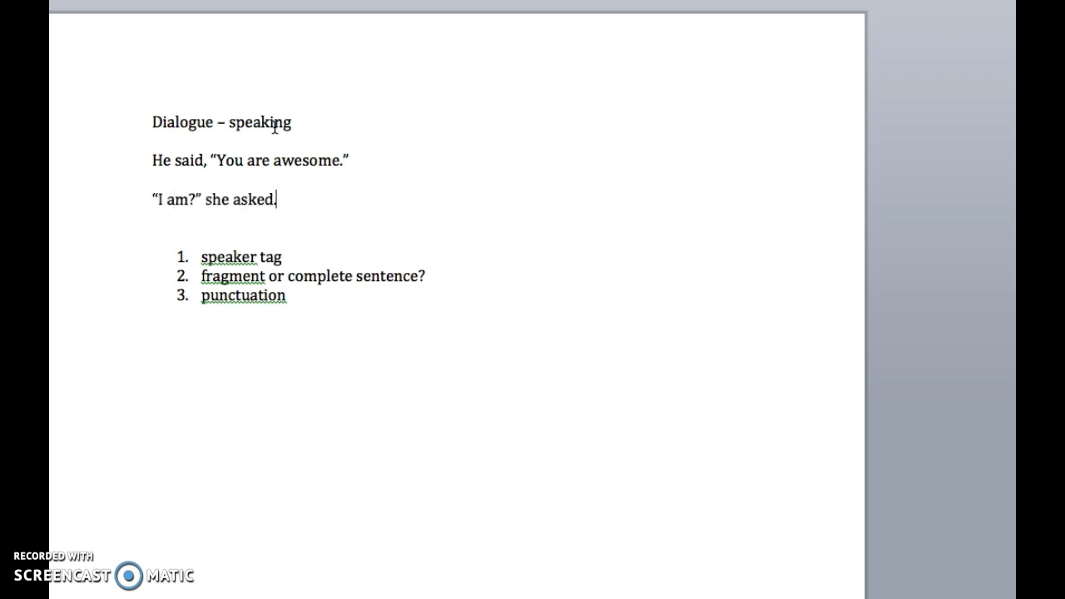
text(.)
- Add the dialogue line “Yeah,” he said. below the “I am?” line, leaving a blank line between them
key(Return)
key(Return)
text("Yeah)
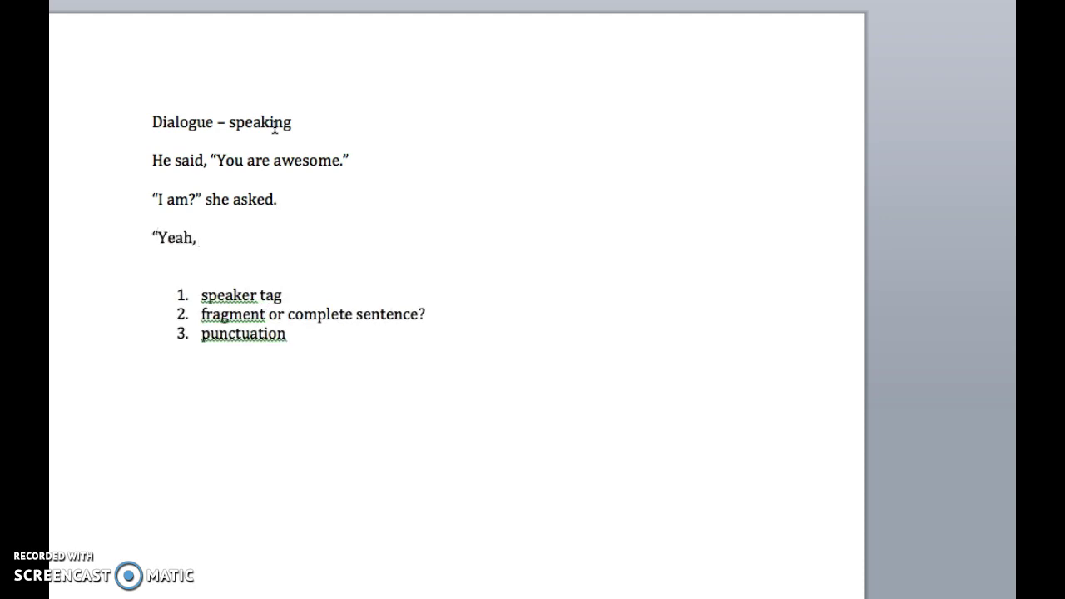
text(," he said.)
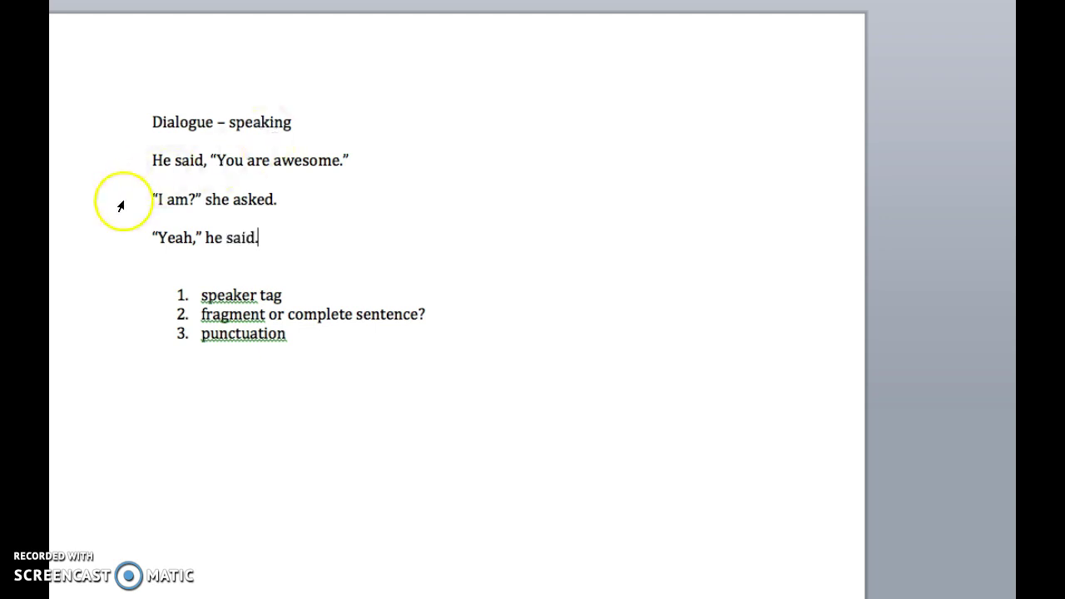
- Highlight the first quotation, the speaker tags in the dialogue lines, and the speaker tag item in the numbered list
drag(211, 160, 351, 161)
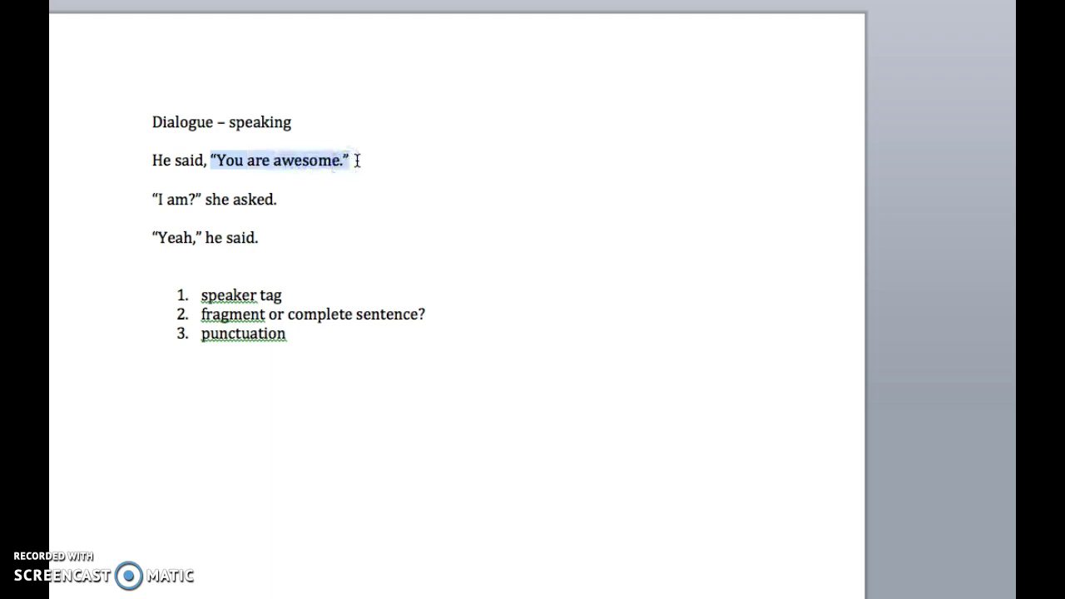
drag(204, 160, 153, 160)
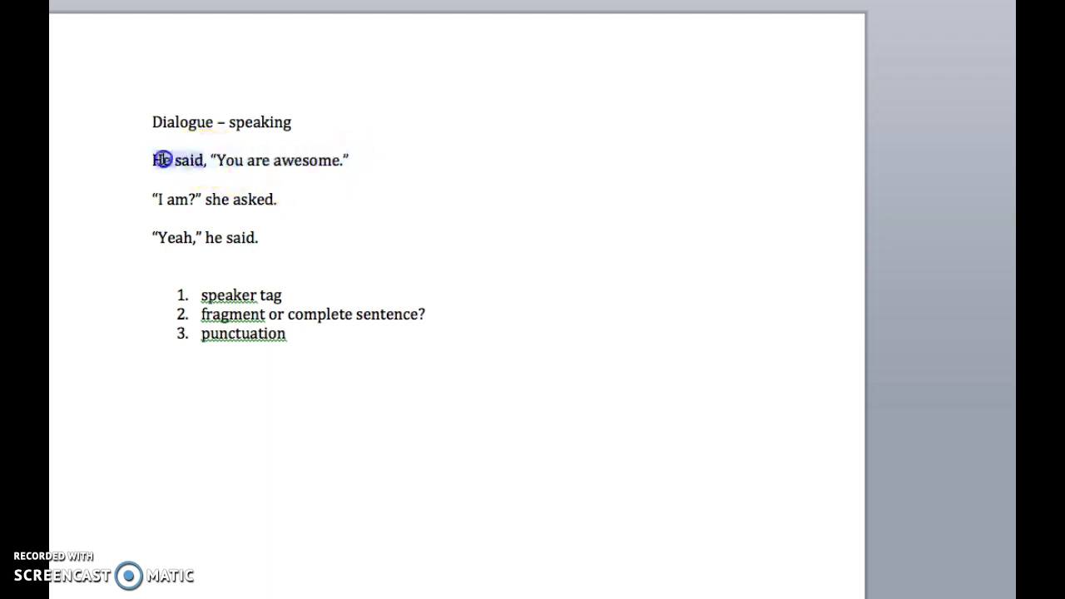
drag(202, 199, 276, 199)
click(296, 216)
drag(259, 240, 216, 241)
click(274, 235)
mouse_move(269, 236)
mouse_down()
mouse_move(152, 191)
mouse_move(142, 167)
mouse_move(161, 159)
mouse_move(274, 226)
mouse_move(274, 242)
mouse_up()
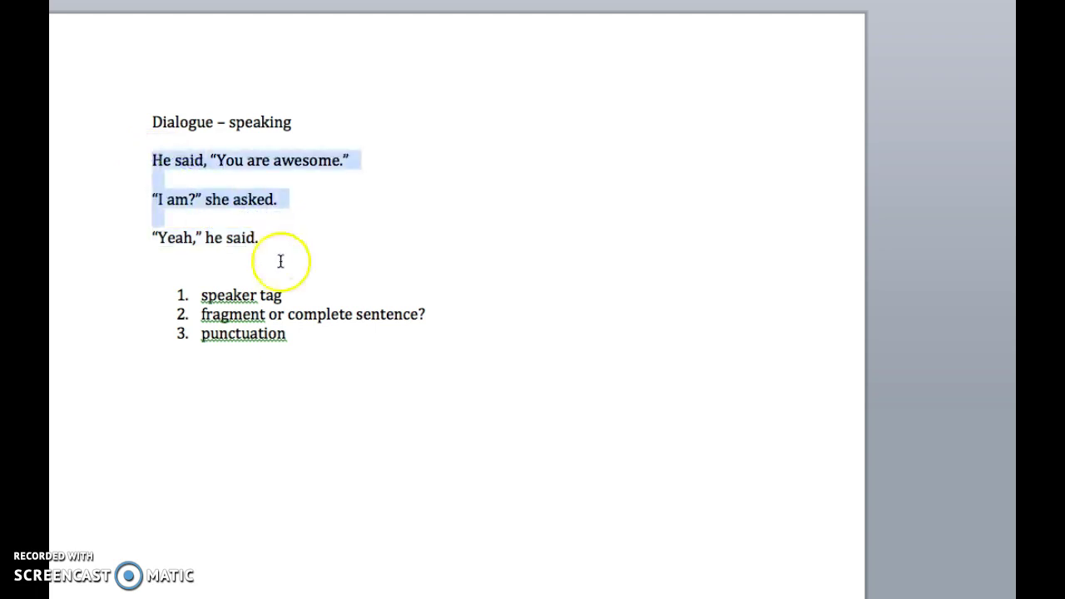
click(271, 296)
drag(272, 296, 207, 295)
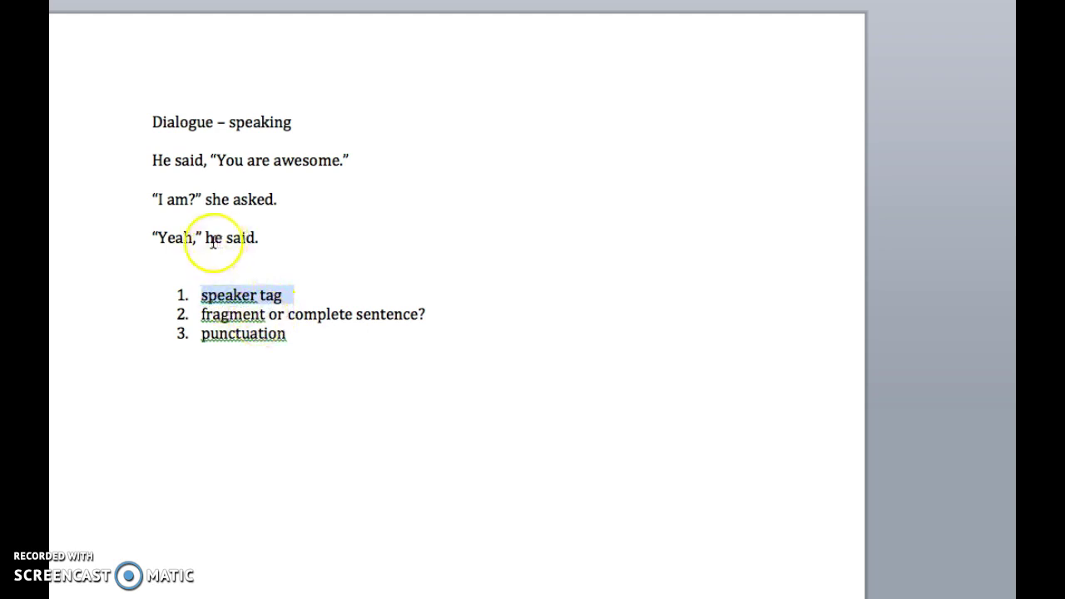
- Bold the speaker tags "he said.", "she asked" and "He said" in the three dialogue lines
drag(208, 239, 263, 240)
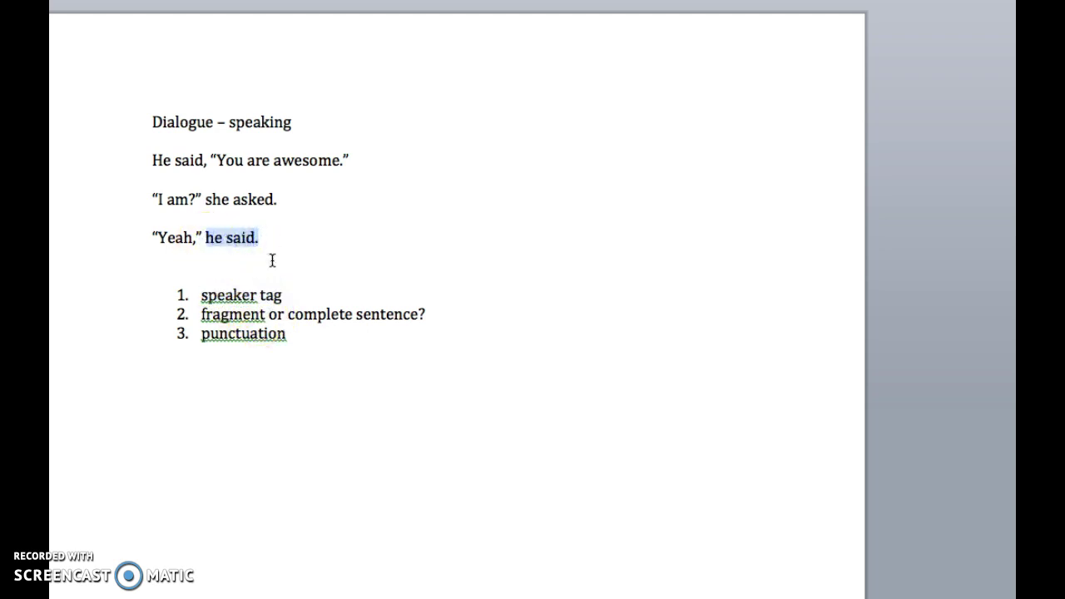
key(ctrl+b)
drag(213, 204, 276, 200)
key(ctrl+b)
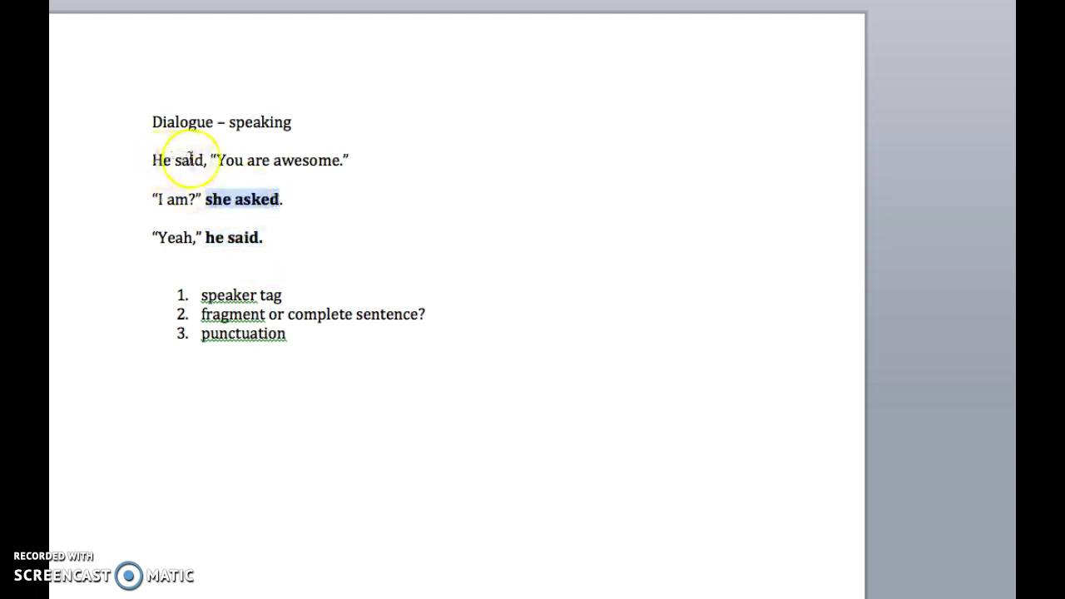
drag(190, 157, 152, 160)
key(ctrl+b)
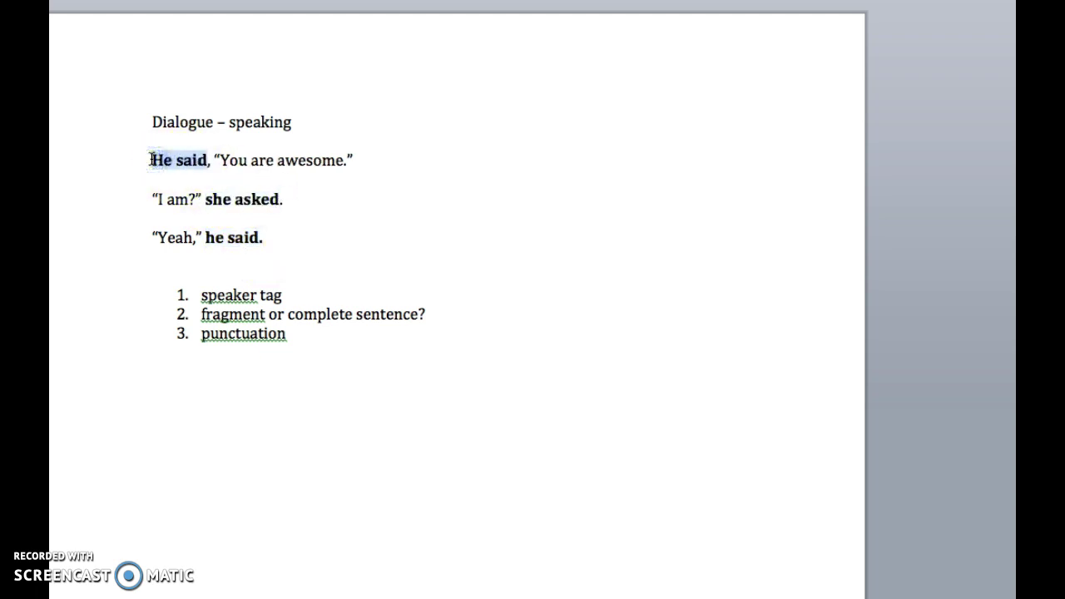
click(297, 236)
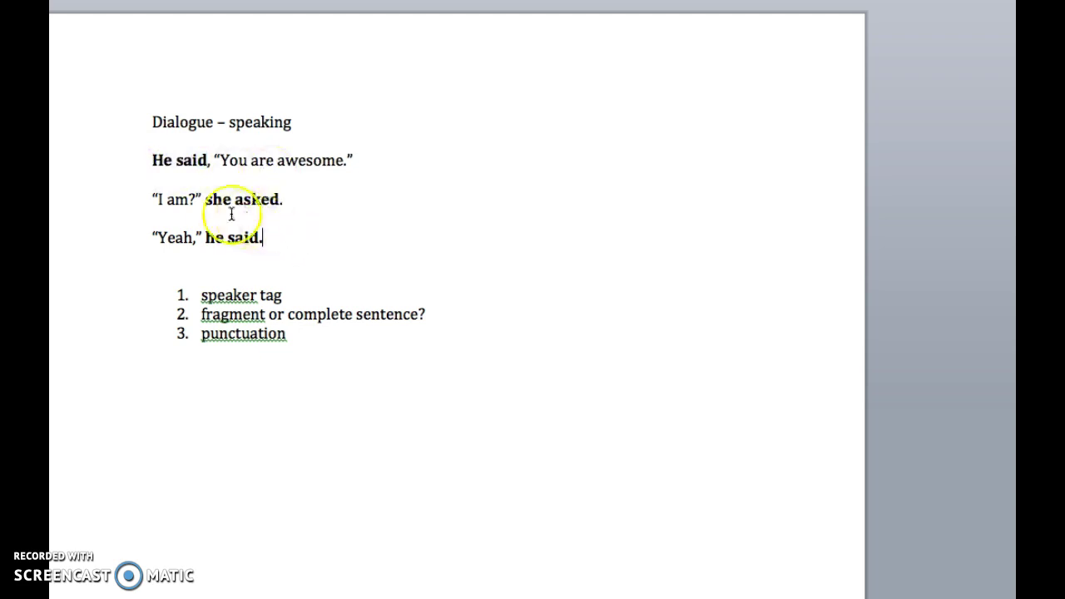
- Delete the speaker tag "she asked." after “I am?” and highlight the speaker tag item in the list
drag(202, 203, 292, 202)
key(Delete)
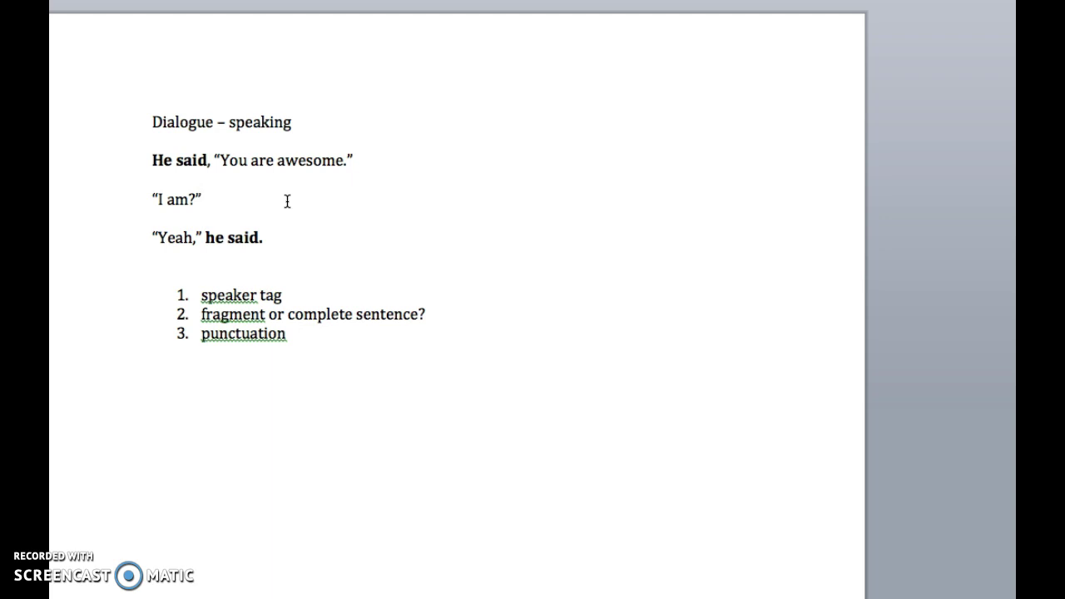
drag(273, 200, 170, 198)
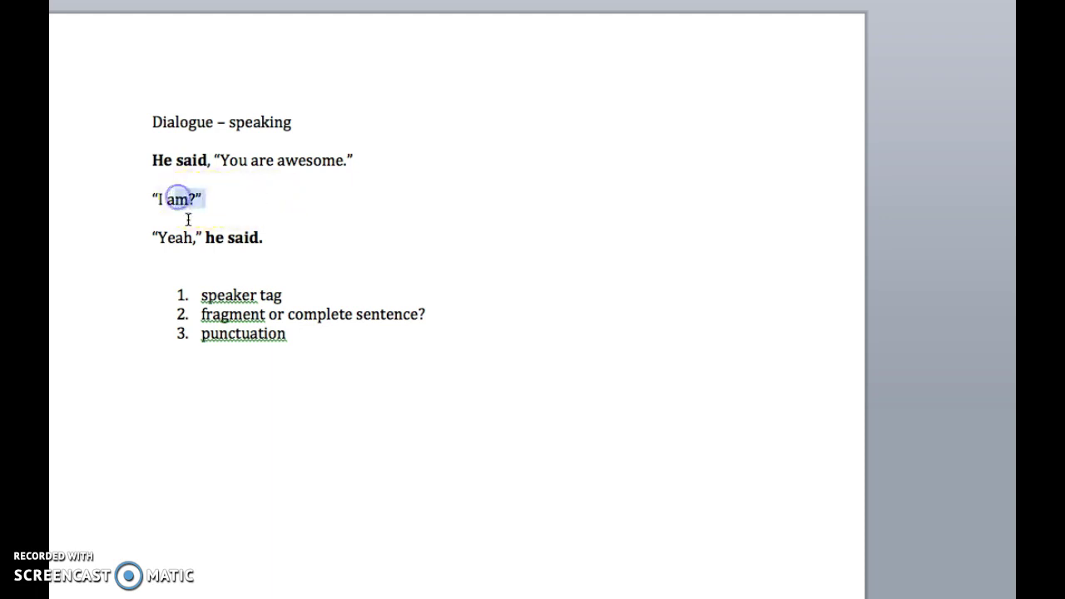
click(221, 206)
click(237, 201)
drag(291, 295, 203, 295)
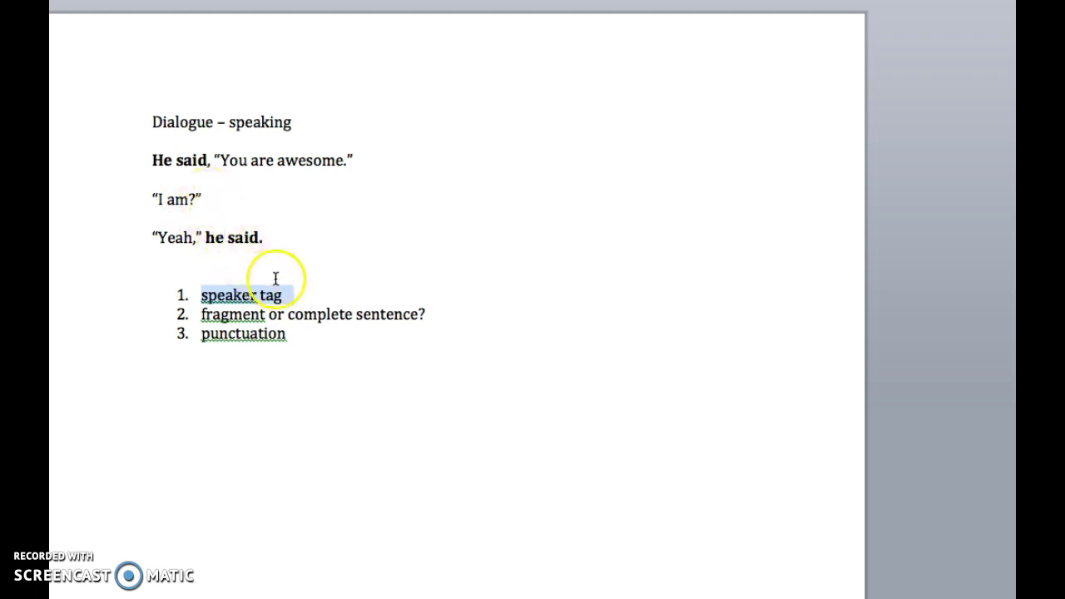
click(304, 282)
- Remove the bold formatting from "he said." in the “Yeah,” line and "He said" in the first dialogue line
drag(263, 239, 219, 238)
key(ctrl+b)
drag(215, 160, 155, 163)
key(ctrl+b)
click(332, 237)
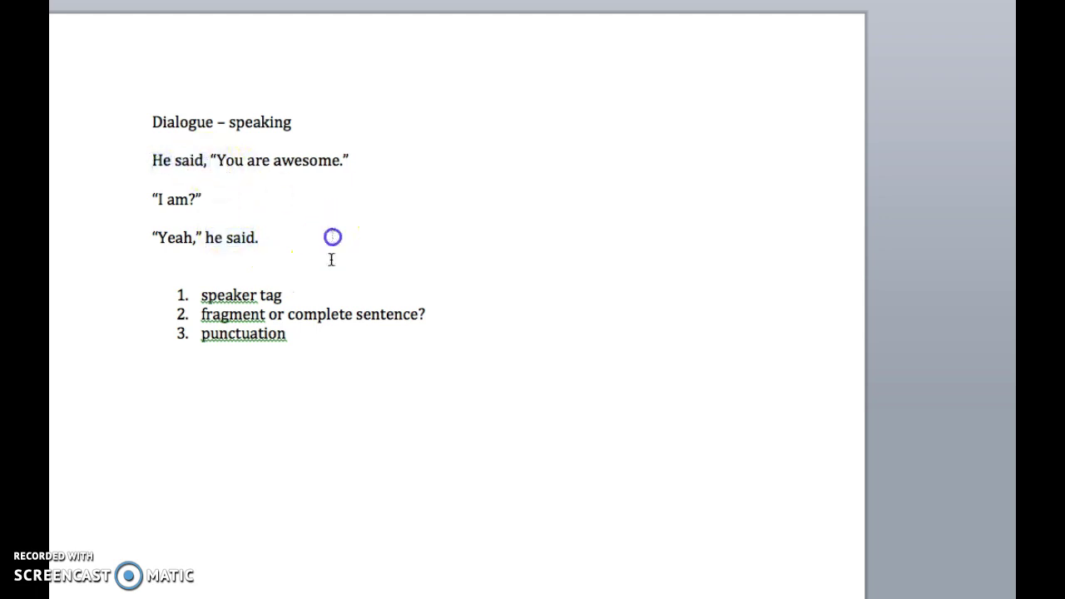
- Add the line He said that soccer was “the best sport.” below the “Yeah,” line, with a blank line between them
drag(396, 316, 207, 315)
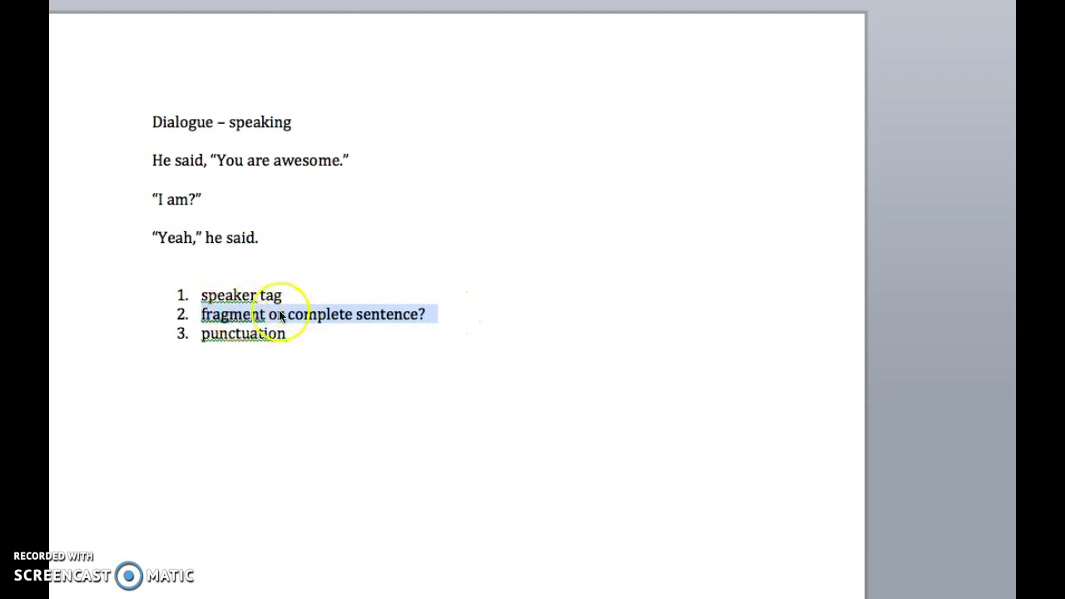
drag(217, 159, 341, 160)
click(269, 237)
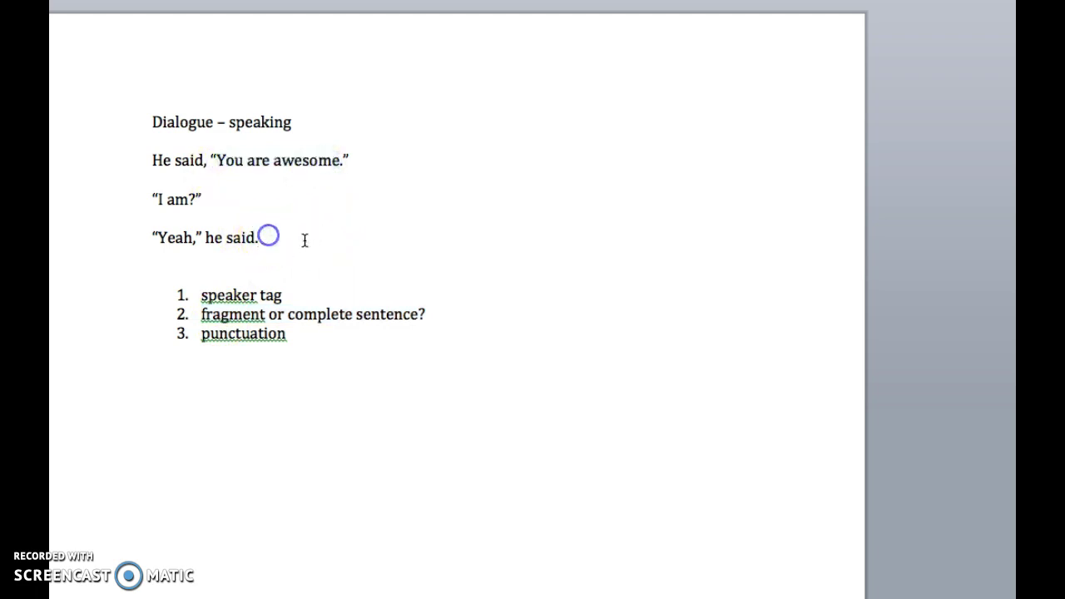
key(Return)
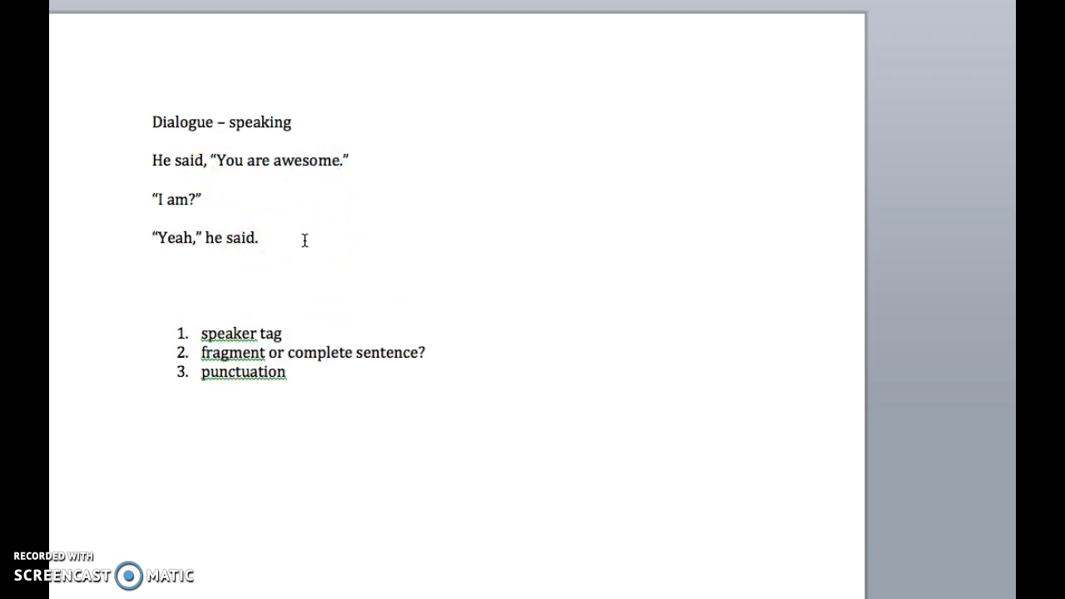
text(He said that soccer was “)
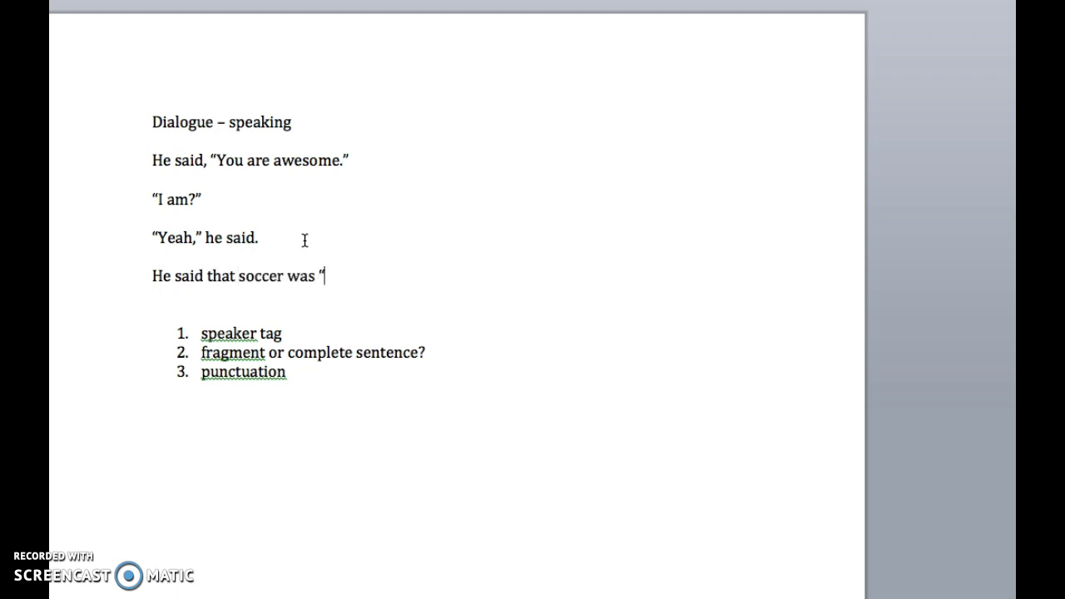
text(the best spor)
text(t")
key(Left)
text(.)
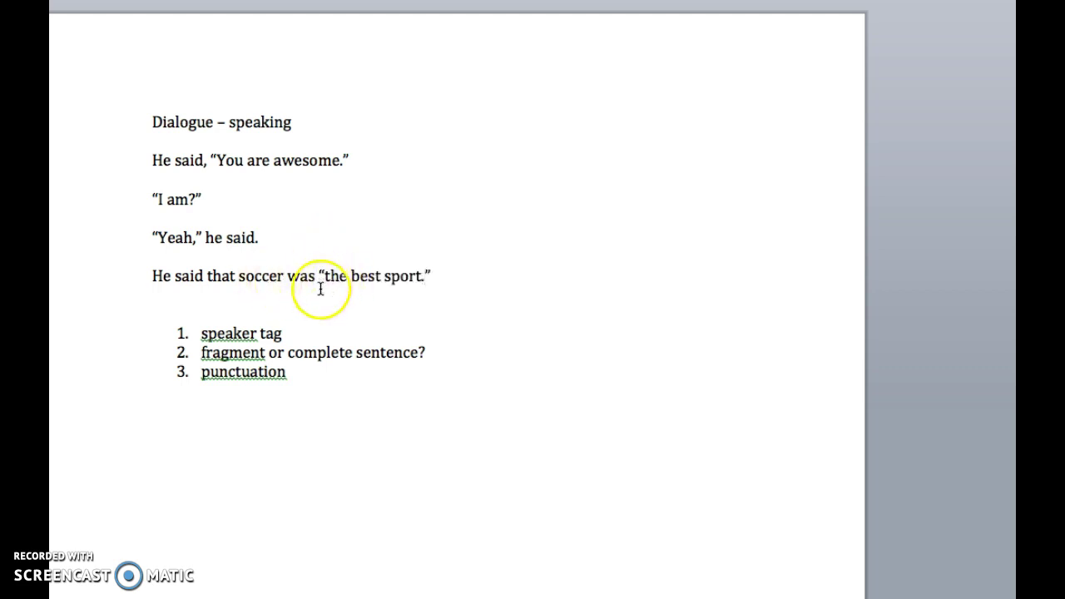
- Highlight the quoted fragment and the whole soccer sentence, and compare them with the complete-sentence quotation in the first dialogue line
drag(324, 276, 412, 289)
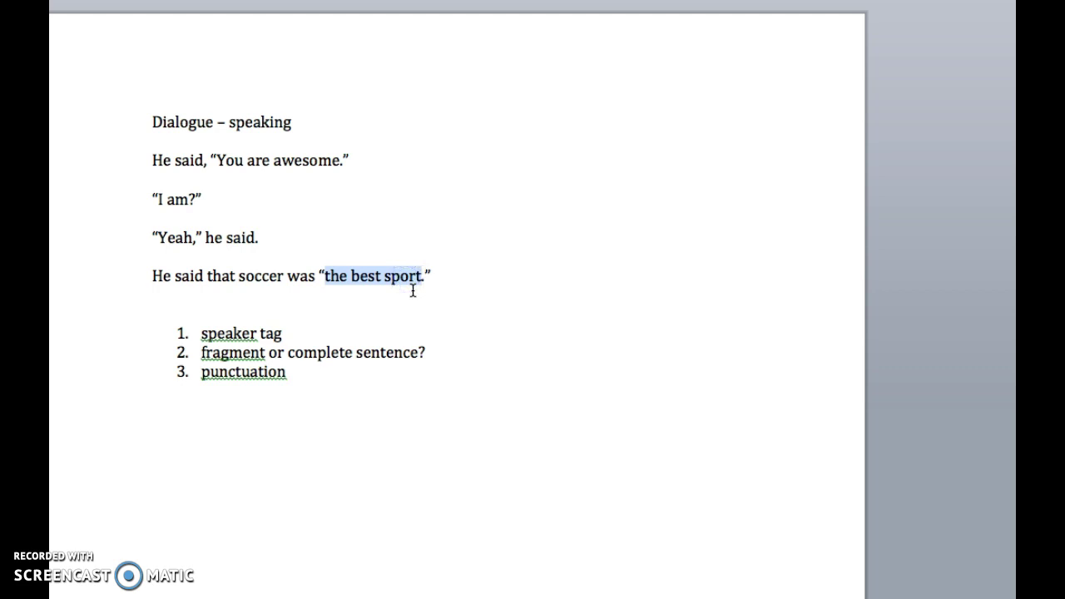
click(212, 278)
drag(439, 277, 158, 284)
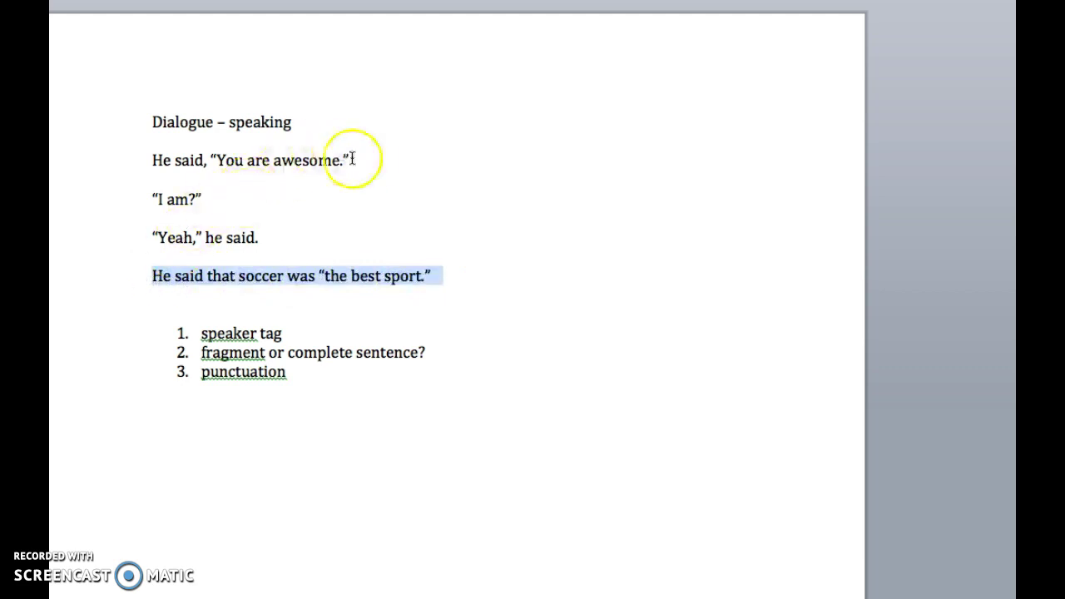
drag(363, 163, 160, 163)
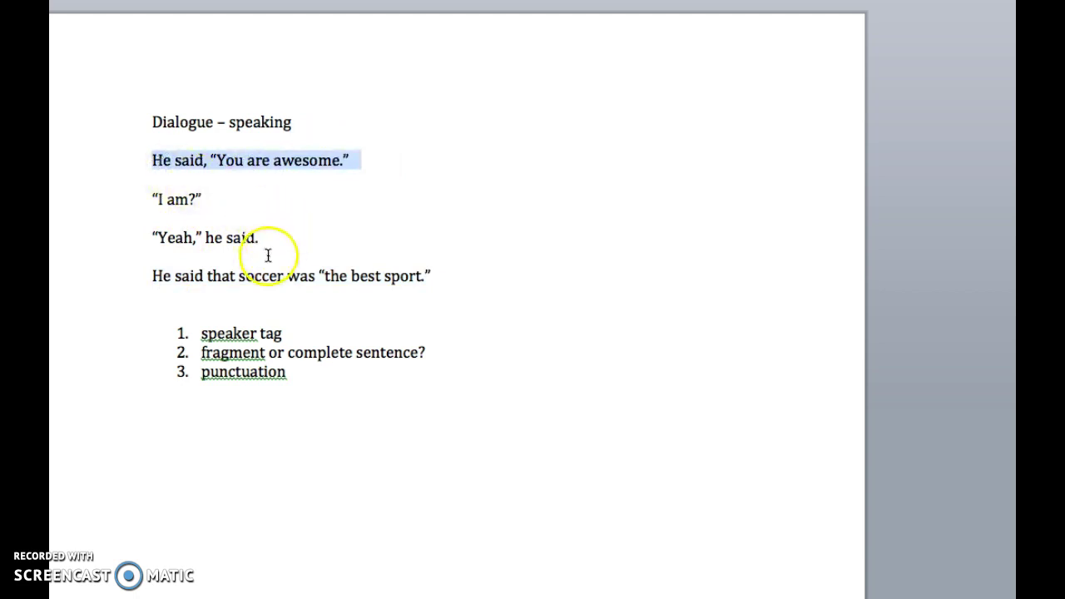
click(210, 161)
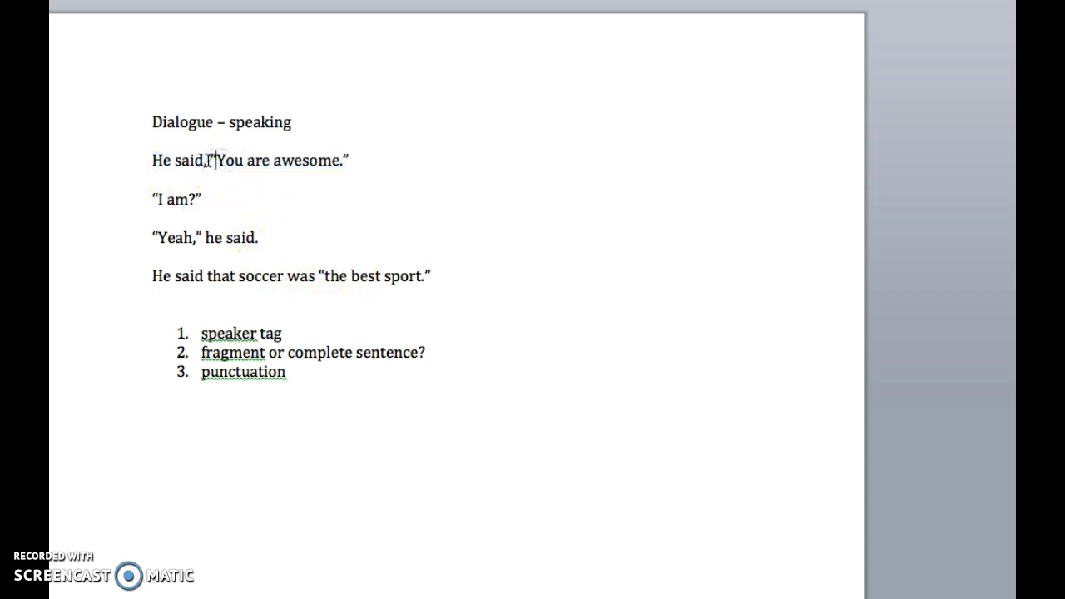
click(284, 163)
- Add the indented sub-item "Capitalize the first letter" under "fragment or complete sentence?" and highlight the Y in “You are awesome.”
click(466, 354)
key(Return)
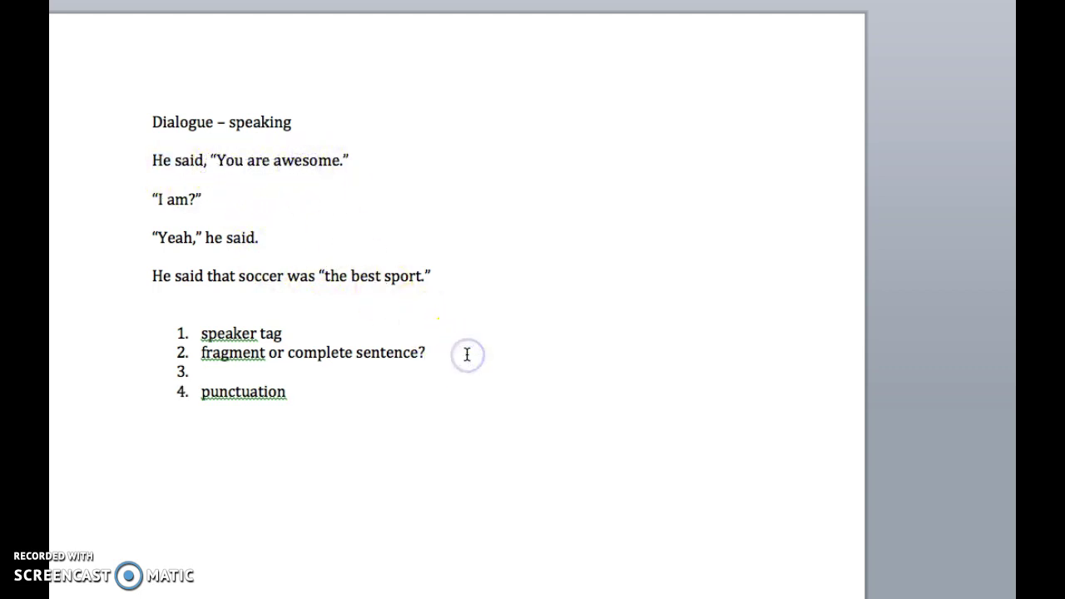
key(Tab)
text(capitalize the first letter)
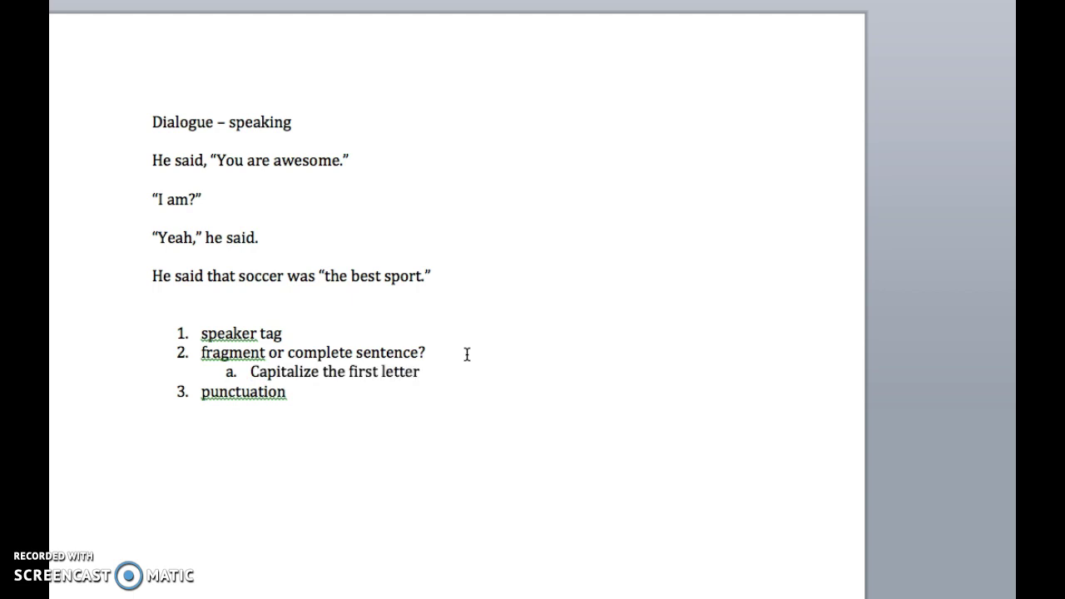
click(219, 160)
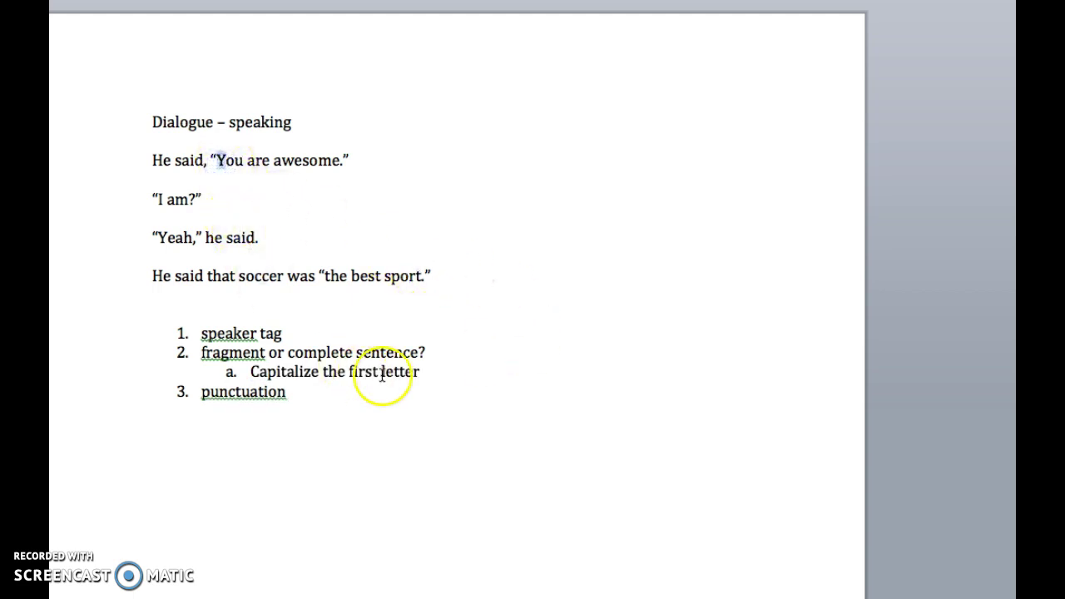
click(449, 369)
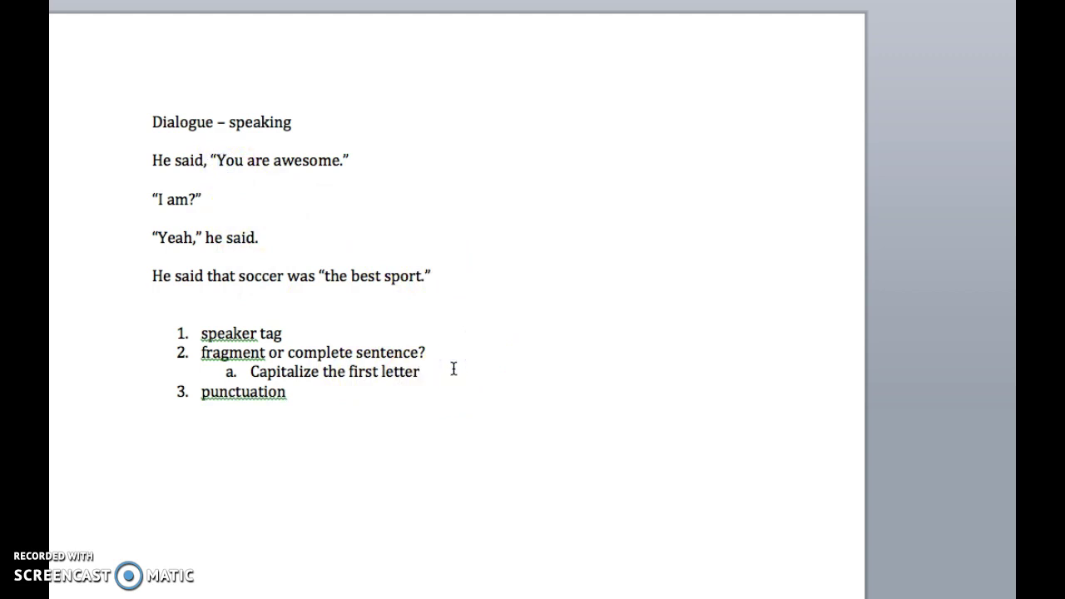
- Add the sub-item "Add a comma" under "Capitalize the first letter", and check for commas before the quotations in the first dialogue line and the soccer line
key(Return)
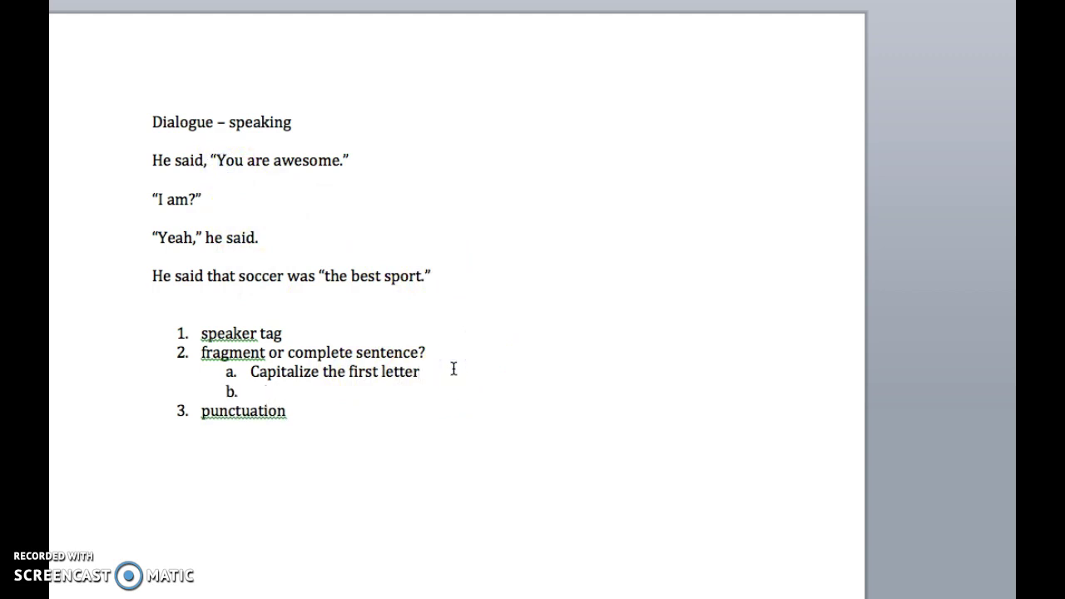
text(add a comma)
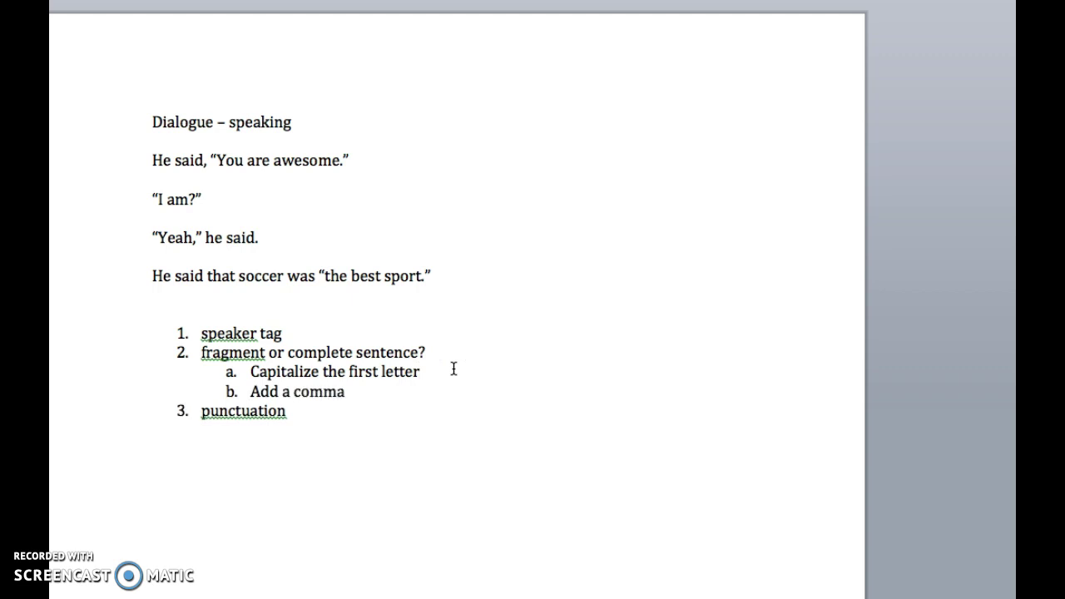
click(522, 343)
click(206, 161)
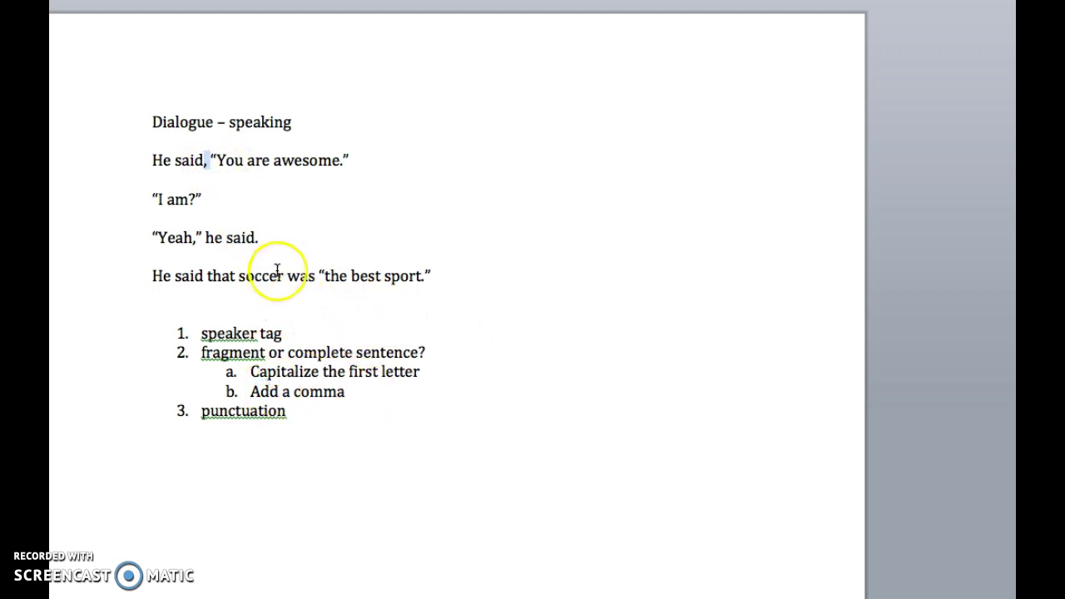
click(315, 276)
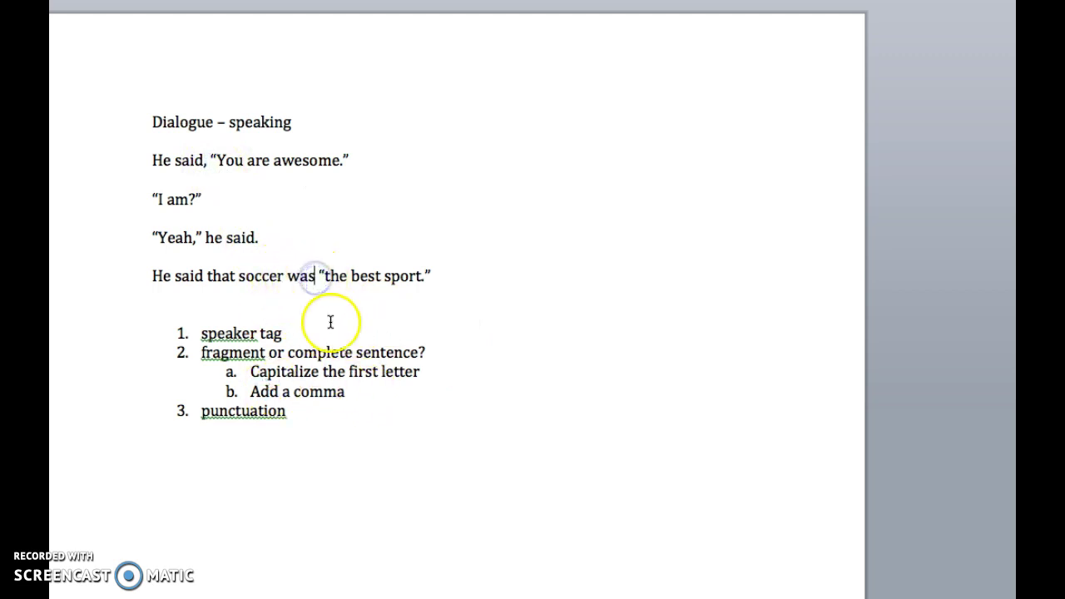
click(326, 276)
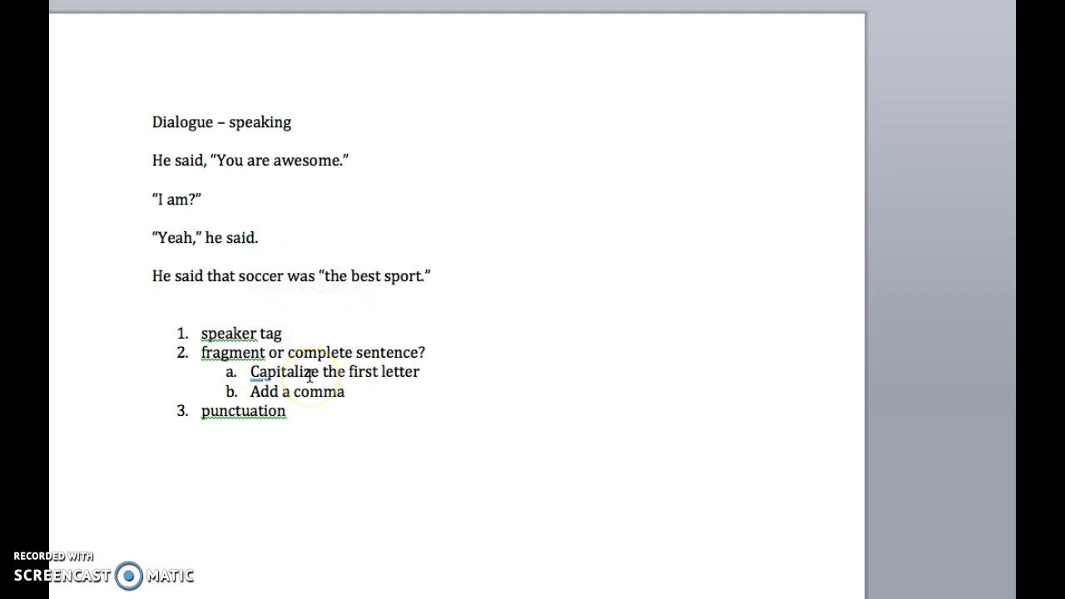
- Below "Add a comma", add the unlettered lines "CCC" and "Complete – comma - capitalize" within the same sub-item
click(357, 390)
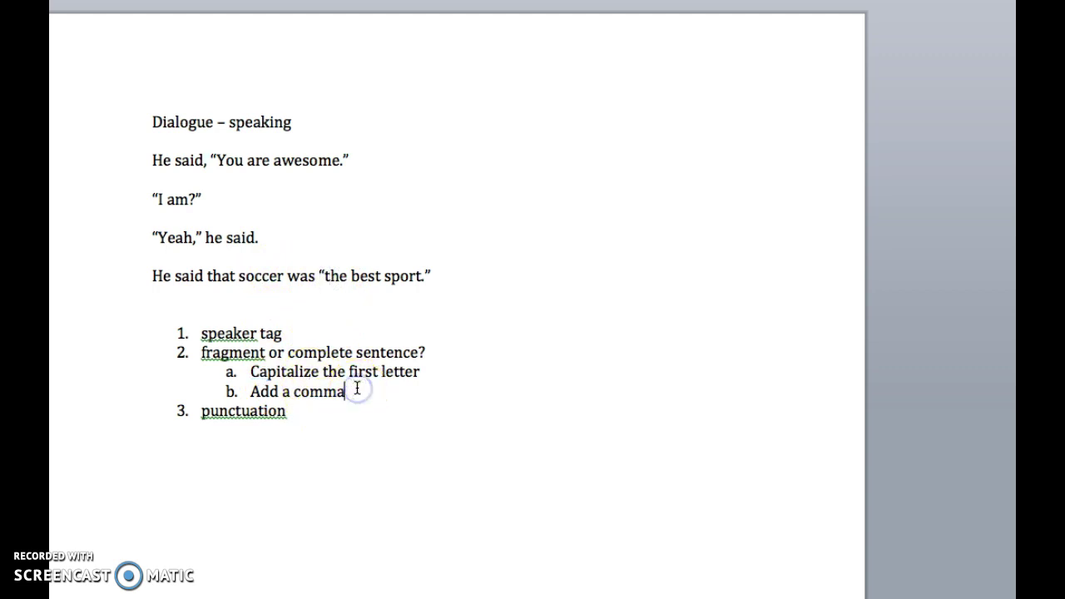
key(Return)
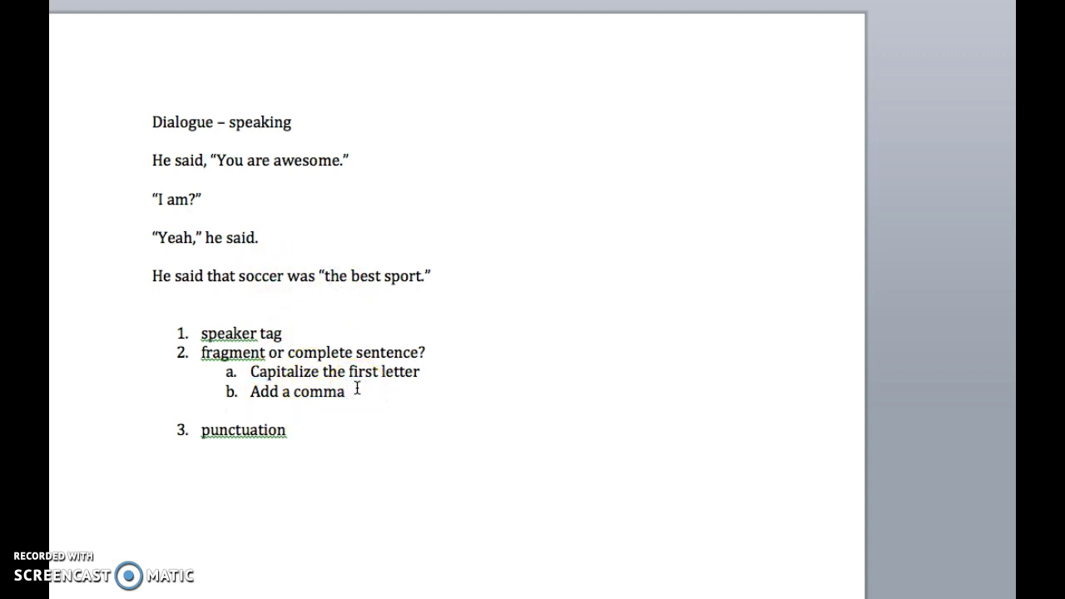
key(Return)
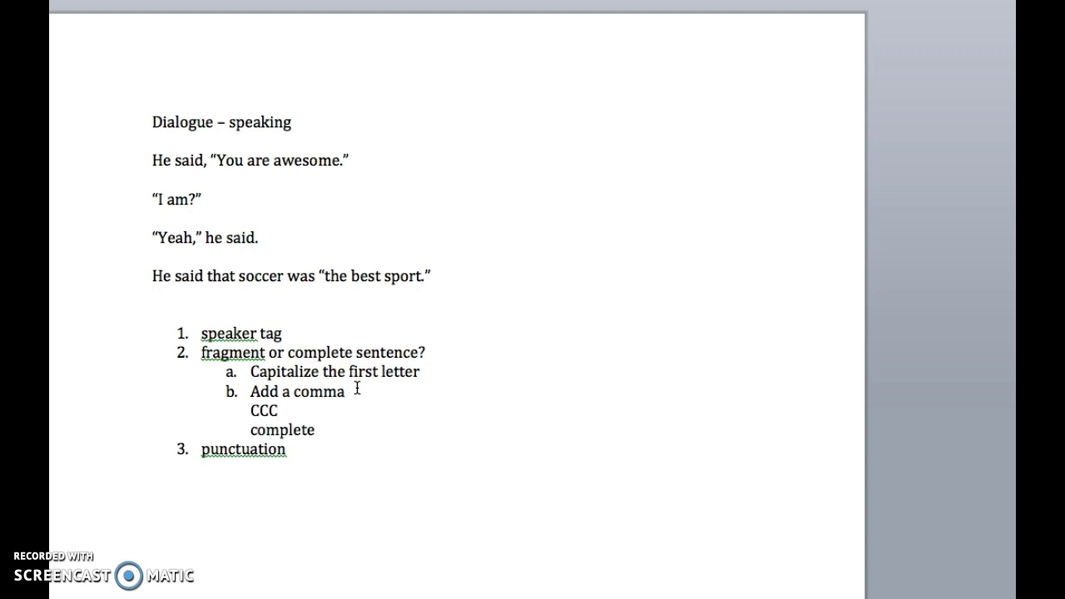
text(complete -)
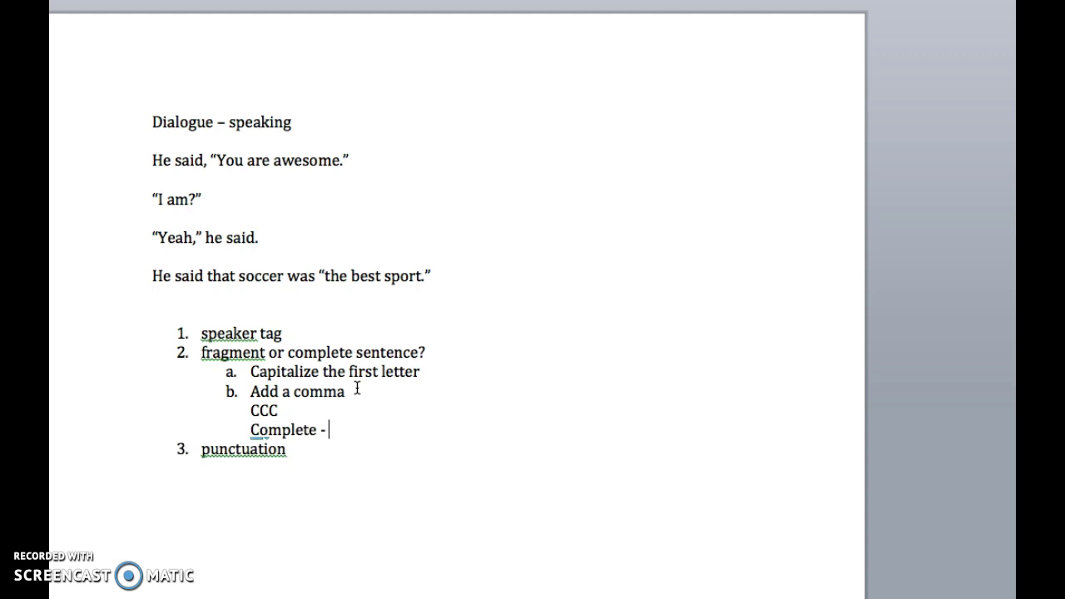
text( comma -)
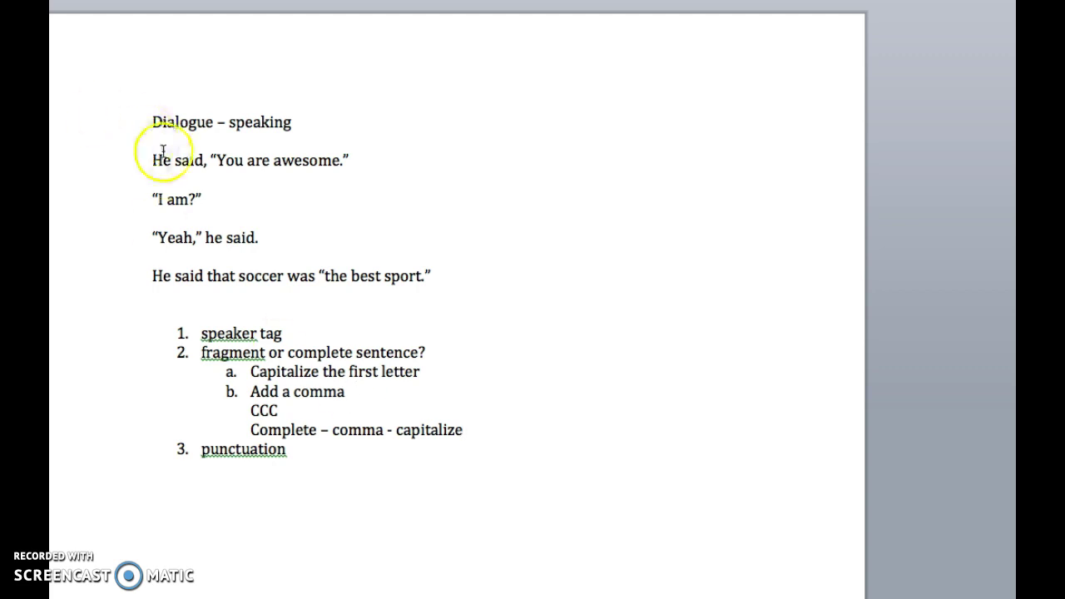
- Compare the comma and capitalization of the complete quotation “You are awesome.” with those of the fragment “the best sport.”
drag(215, 161, 309, 162)
click(223, 163)
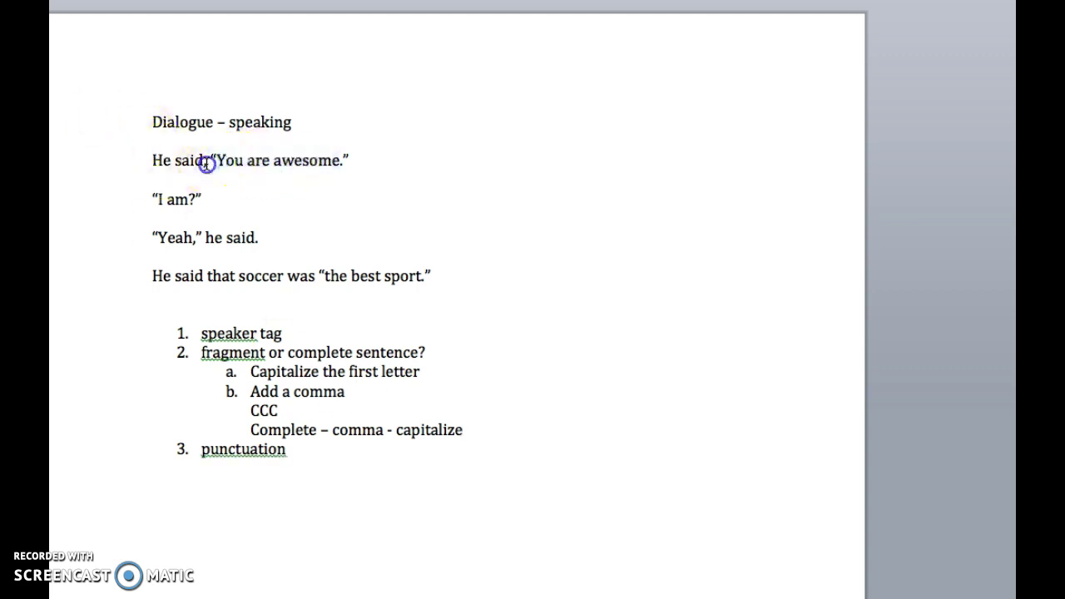
drag(310, 275, 431, 277)
click(315, 278)
click(336, 279)
click(497, 441)
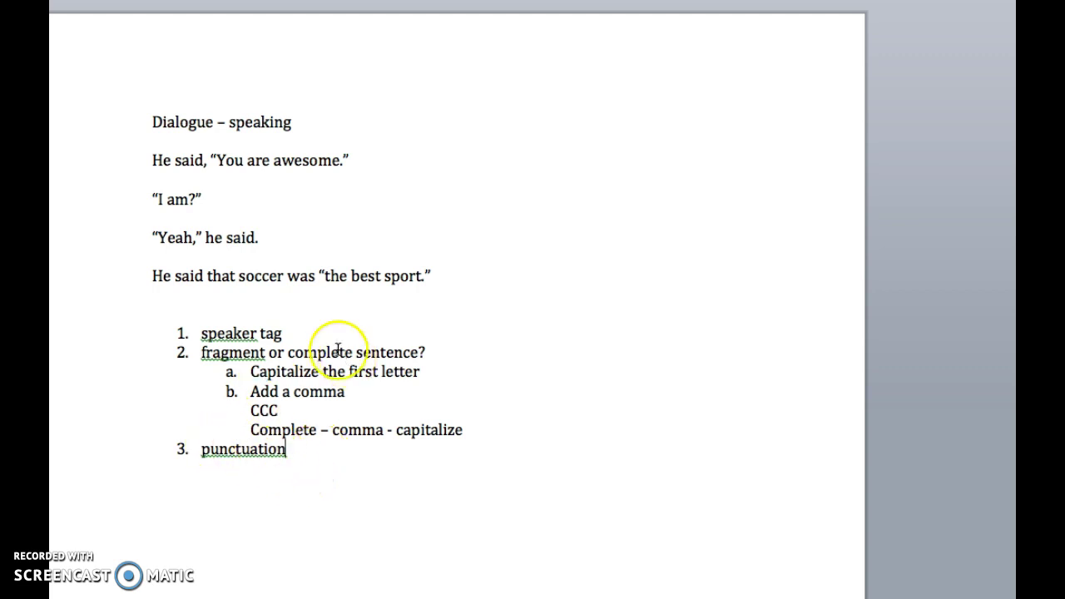
click(318, 275)
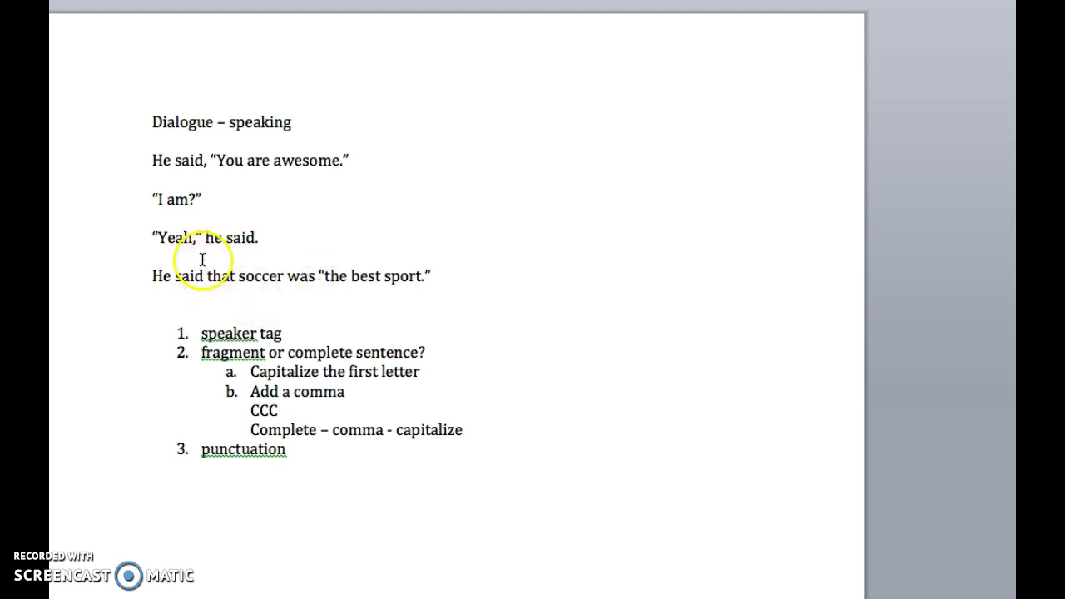
click(311, 452)
- Highlight the speaker tags in the first and “Yeah,” lines, and add the line I like her, he said, because she’s cool. below the soccer line
click(468, 277)
key(Return)
key(Return)
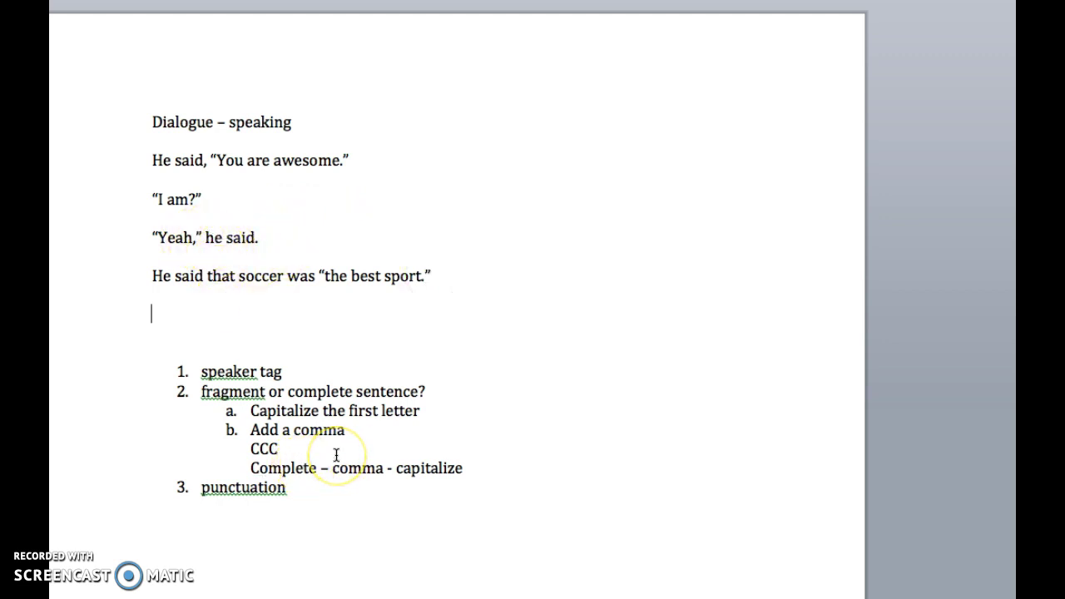
drag(205, 160, 152, 160)
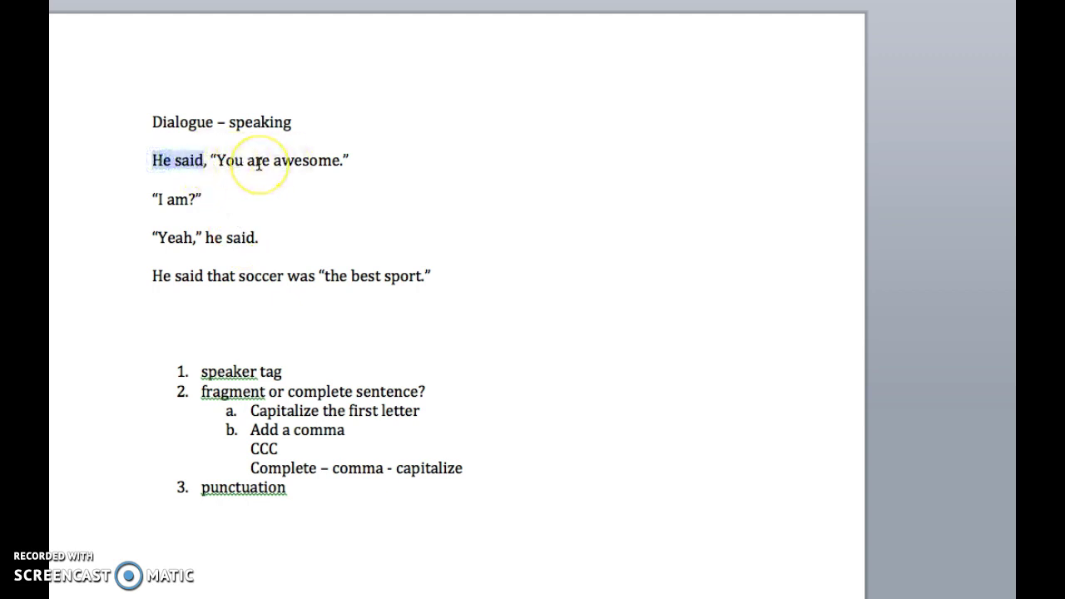
drag(206, 238, 259, 238)
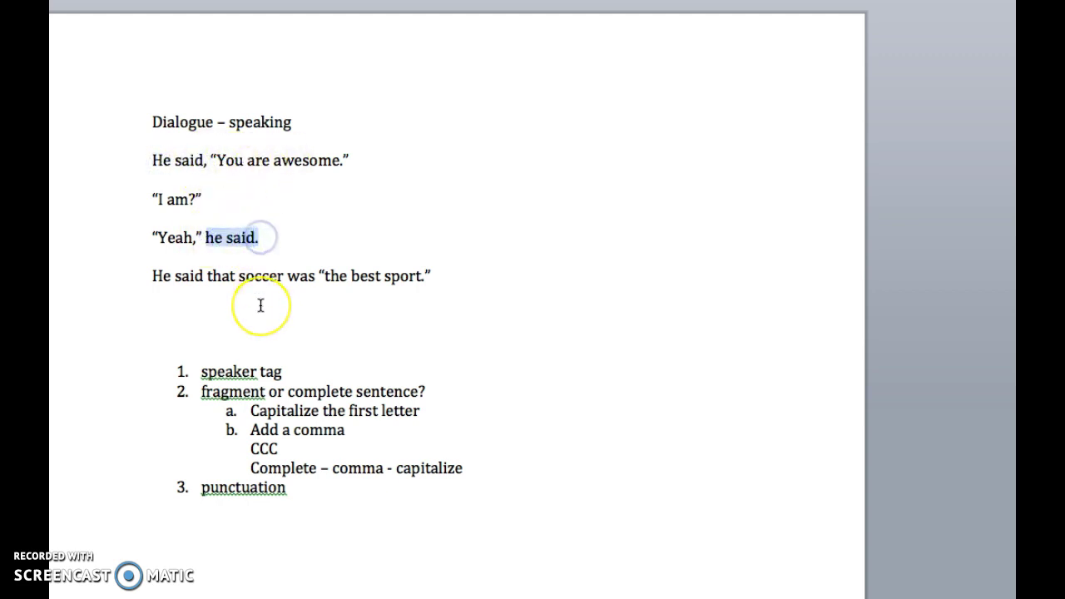
click(494, 286)
key(Return)
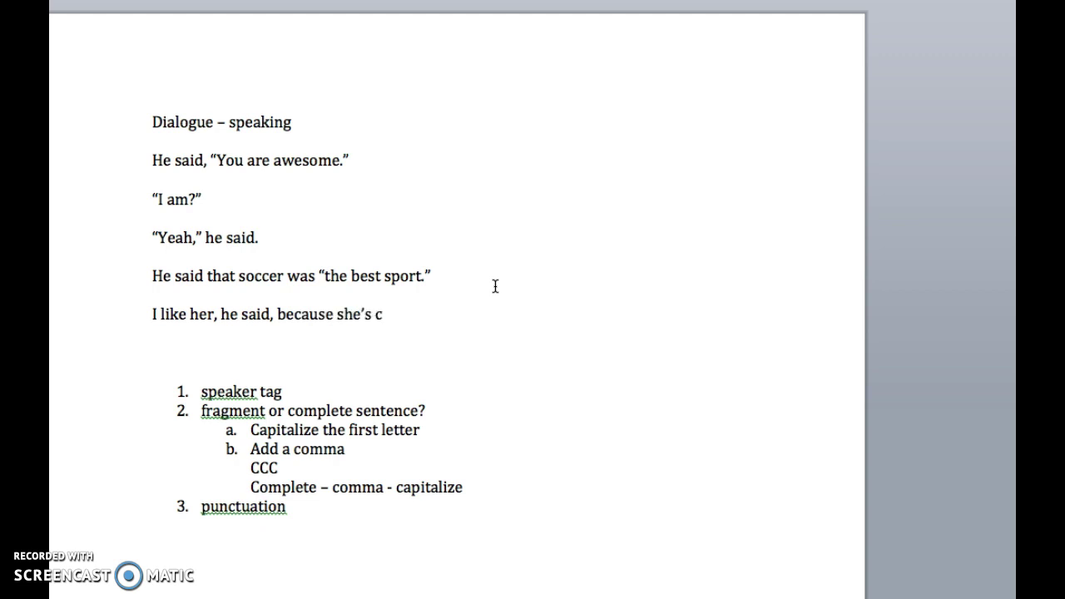
click(502, 318)
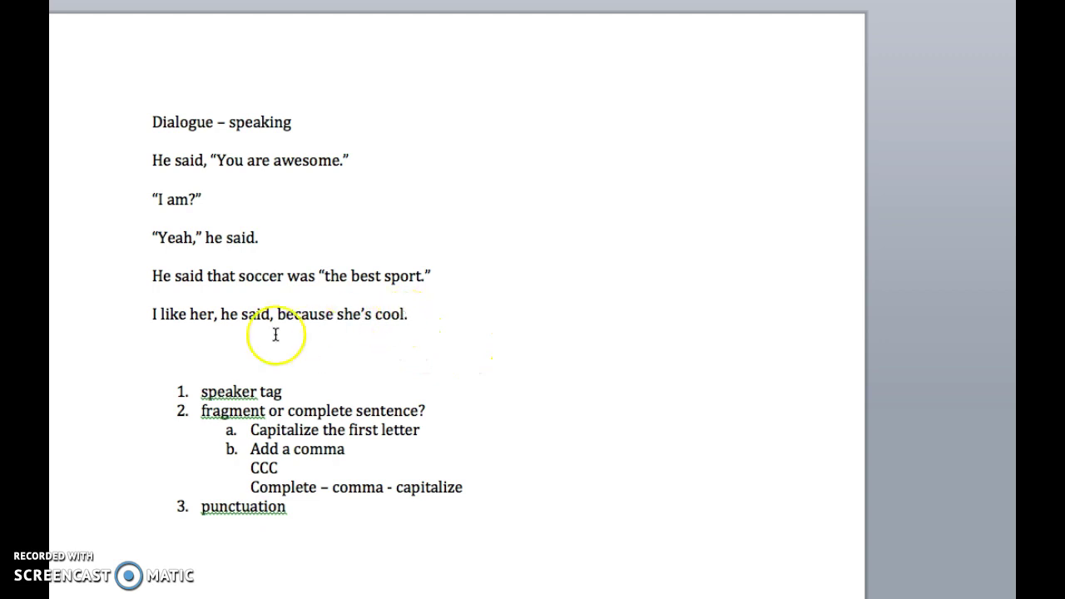
- Enclose I like her and because she’s cool in quotation marks, leaving the comma and the final period outside the closing marks
click(153, 317)
text(")
click(222, 316)
text(")
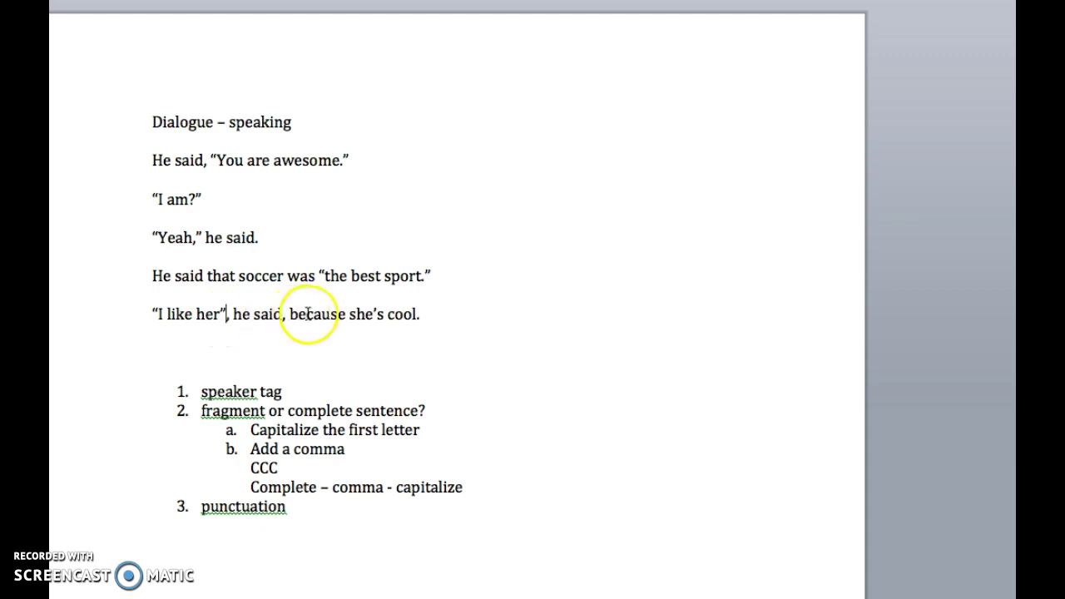
click(290, 312)
text(")
click(428, 312)
text(")
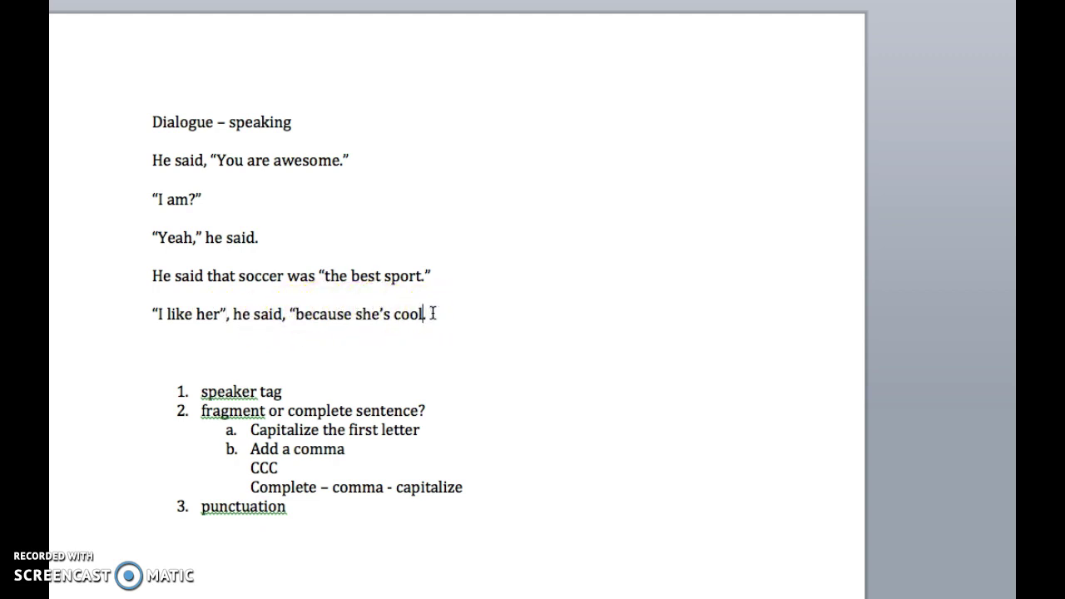
click(467, 313)
- Examine the opening quotation, the comma after he said, and the end punctuation in the “I like her” line
click(154, 314)
drag(154, 314, 234, 314)
click(358, 322)
click(280, 317)
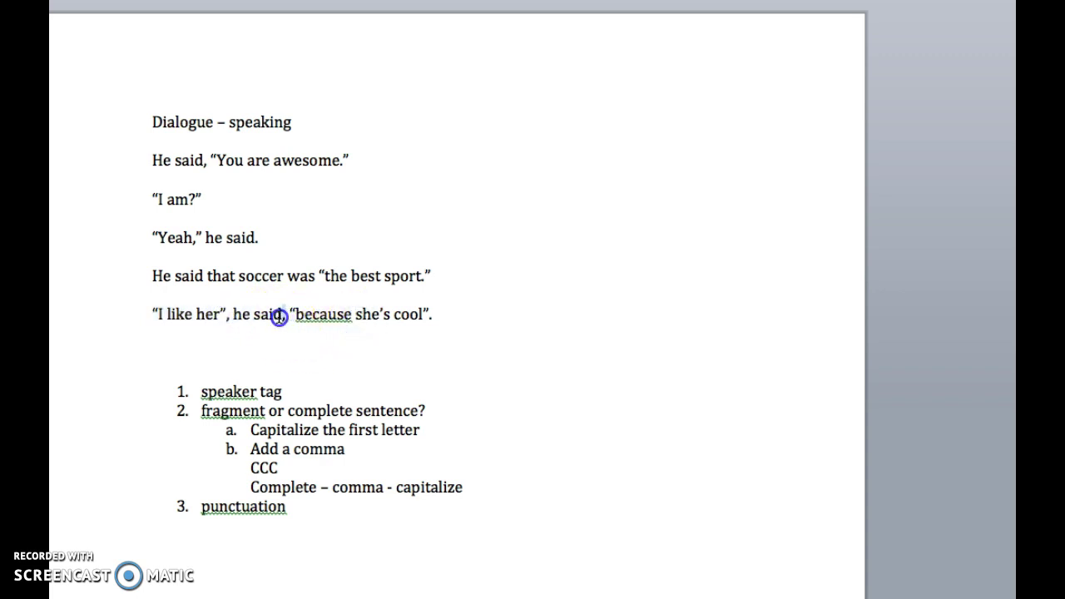
drag(433, 316, 391, 316)
click(391, 316)
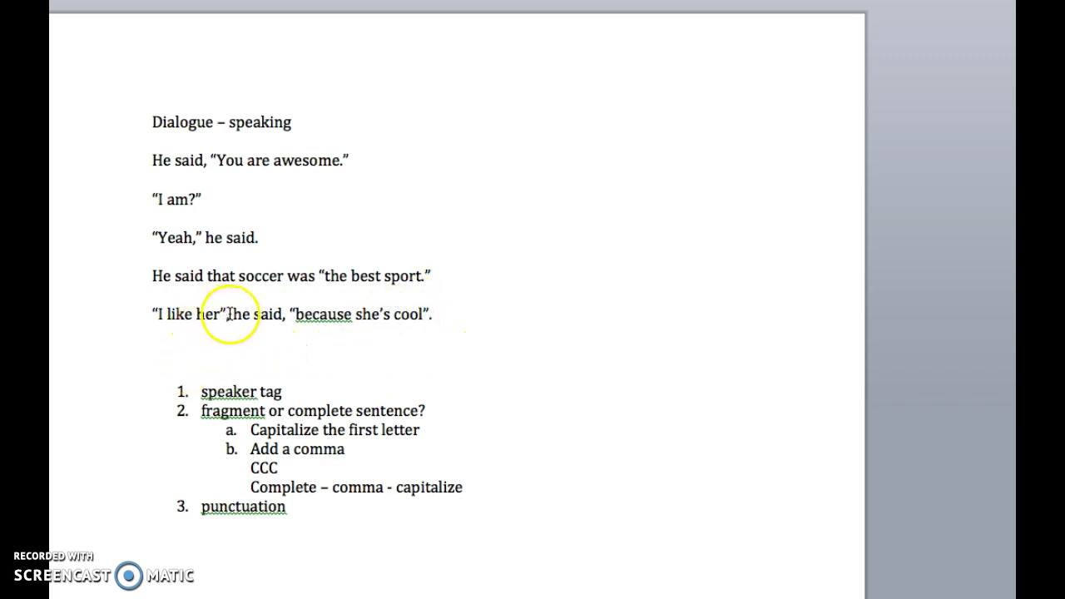
- Move the comma after her and the period after cool inside their closing quotation marks
key(BackSpace)
click(343, 314)
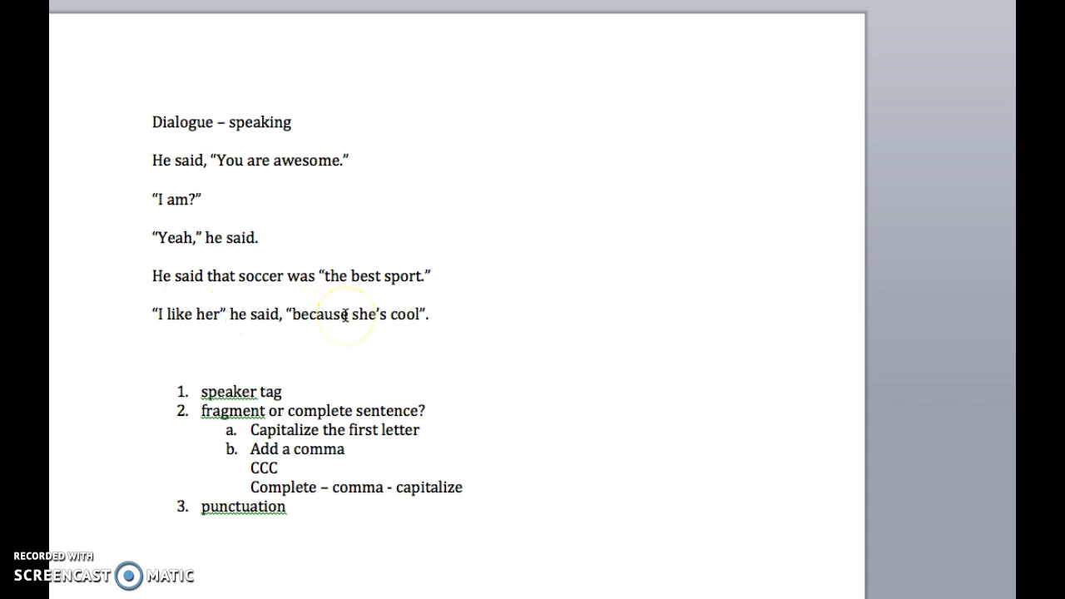
text(,)
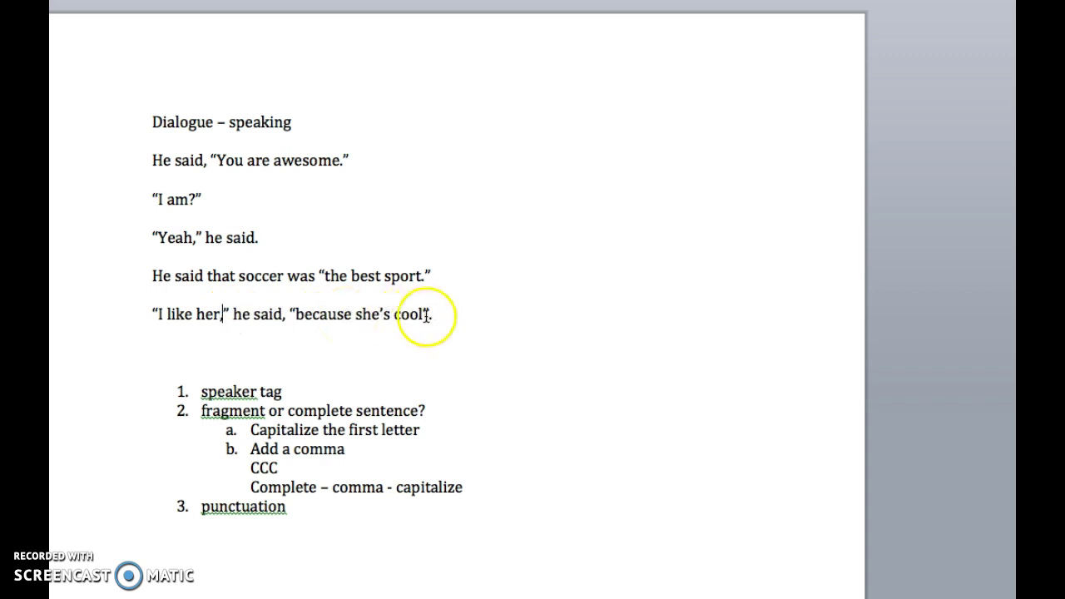
click(434, 316)
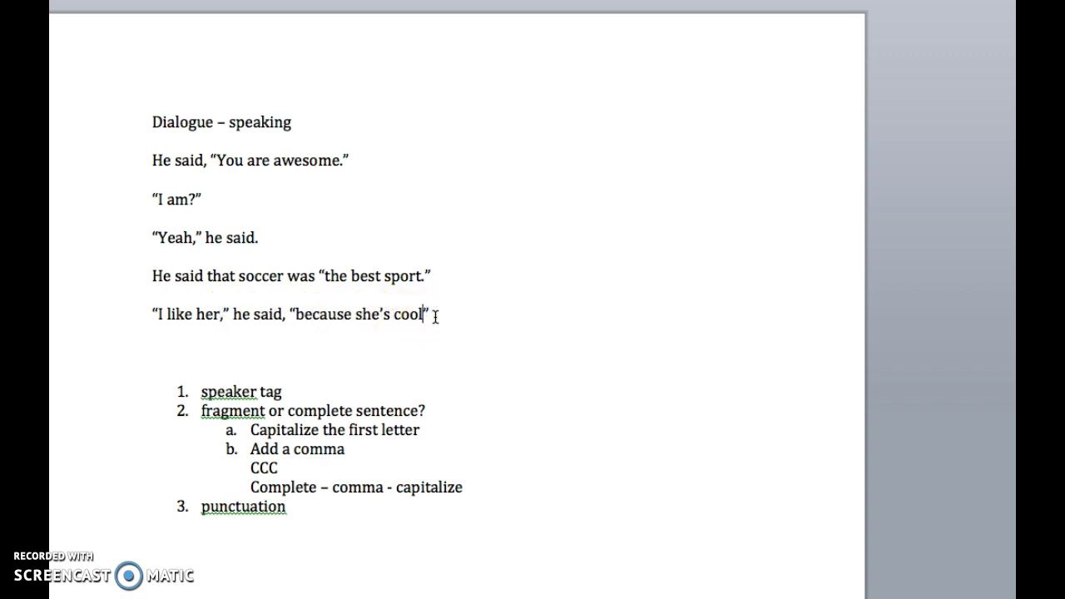
click(447, 317)
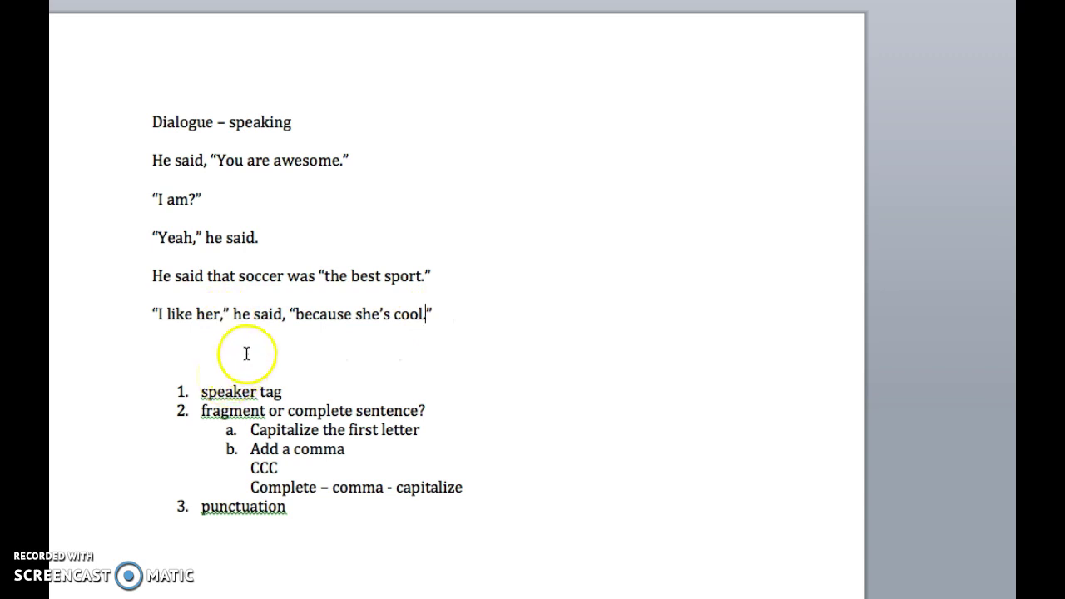
- Copy “I like her,” he said from the last dialogue line onto a new line directly below “Yeah,” he said
click(288, 314)
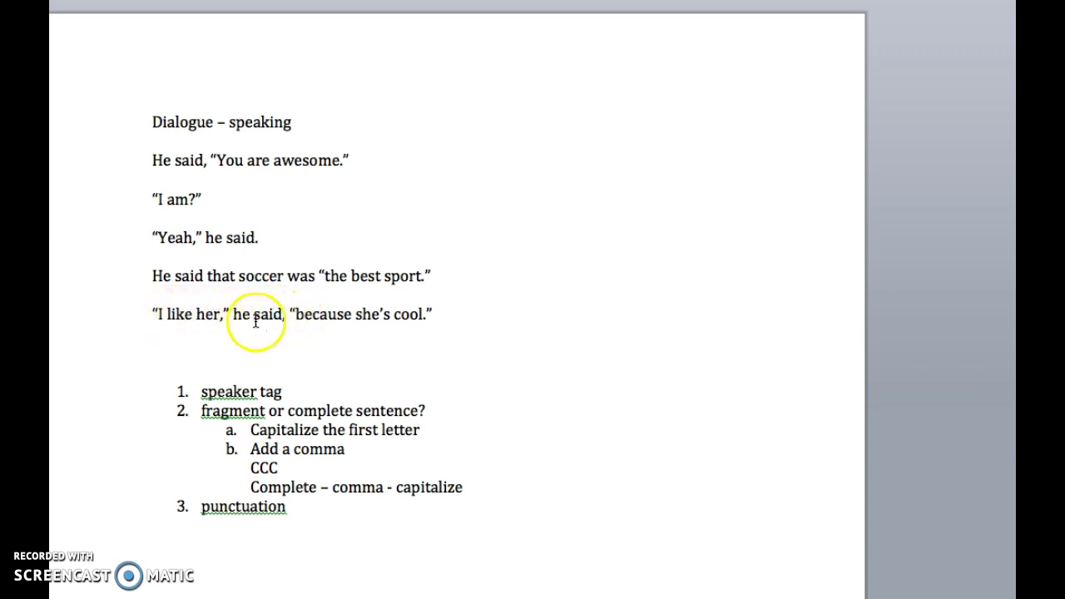
mouse_move(283, 314)
mouse_down()
mouse_move(158, 312)
mouse_move(282, 313)
mouse_up()
key(ctrl+c)
click(258, 238)
key(BackSpace)
key(Return)
key(ctrl+v)
key(Up)
text(.)
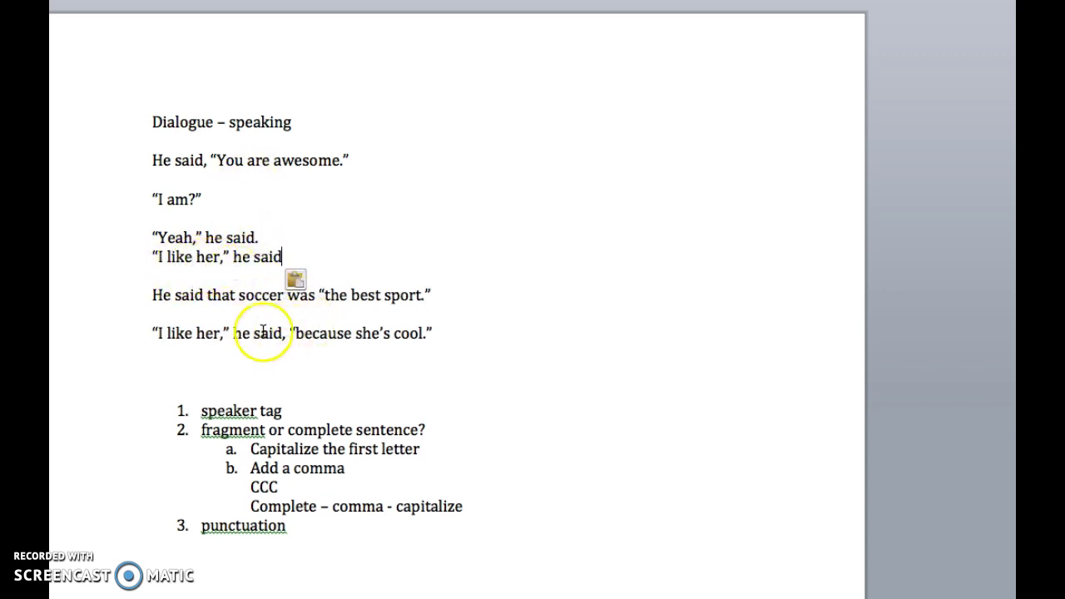
- Copy he said, “because she’s cool.” from the last dialogue line to below the first dialogue line, followed by a blank line
drag(233, 333, 432, 335)
key(ctrl+c)
click(220, 177)
key(ctrl+v)
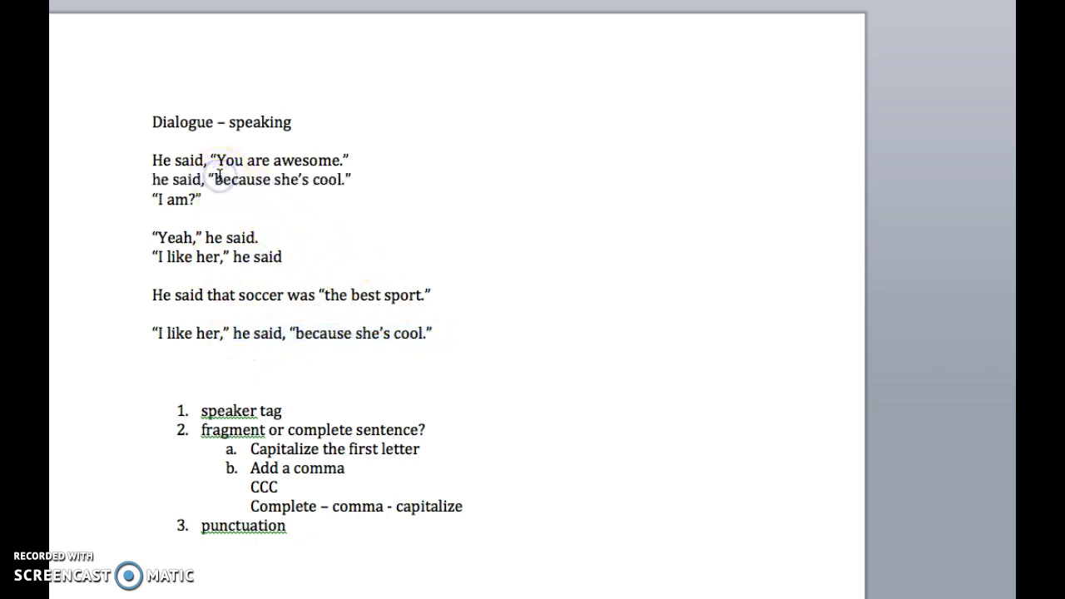
key(Return)
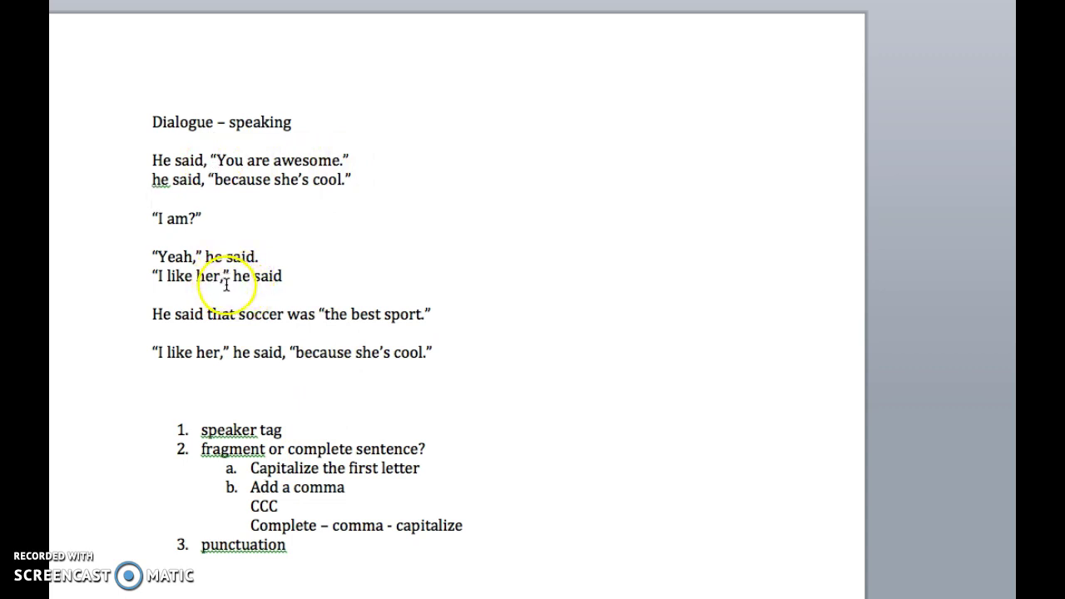
- In the last dialogue line, move the comma after her outside the closing quotation mark and the comma after said inside the quotation mark before because
click(443, 353)
mouse_move(444, 353)
mouse_down()
mouse_move(157, 355)
mouse_move(424, 350)
mouse_up()
click(432, 352)
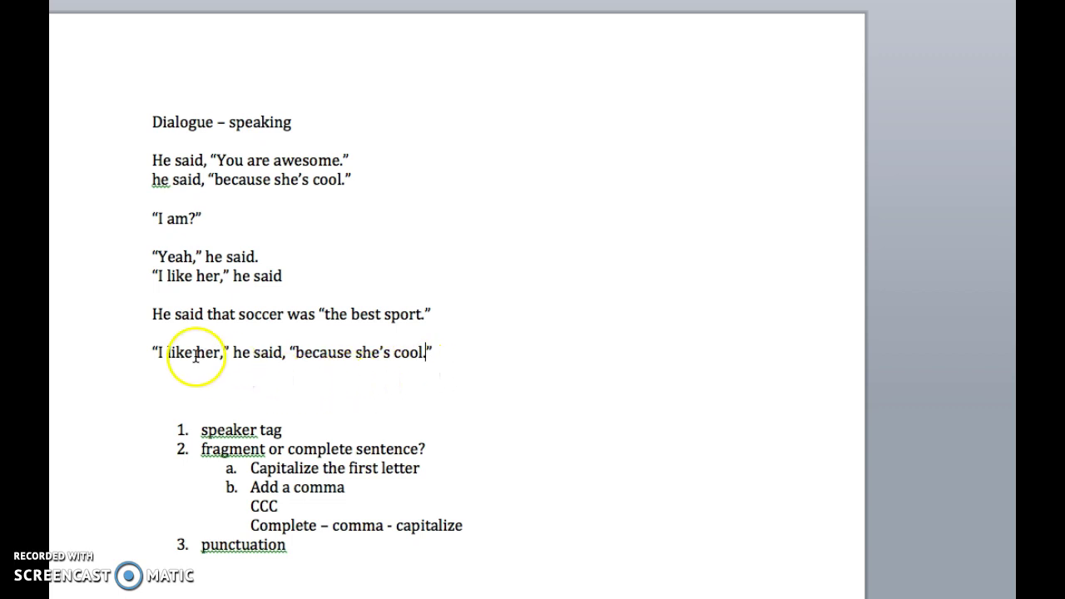
key(BackSpace)
click(225, 354)
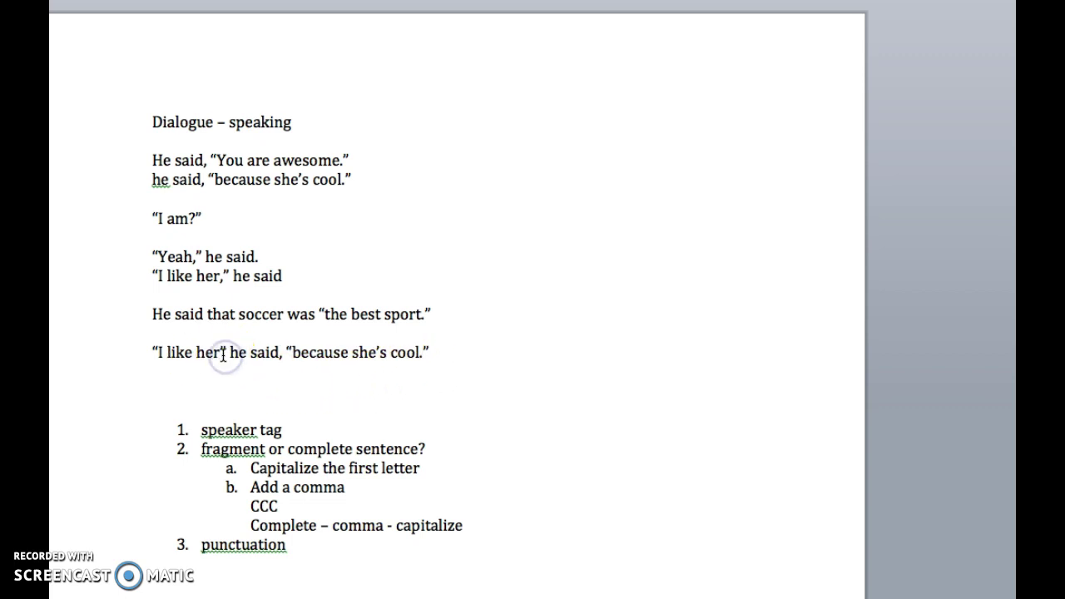
text(,)
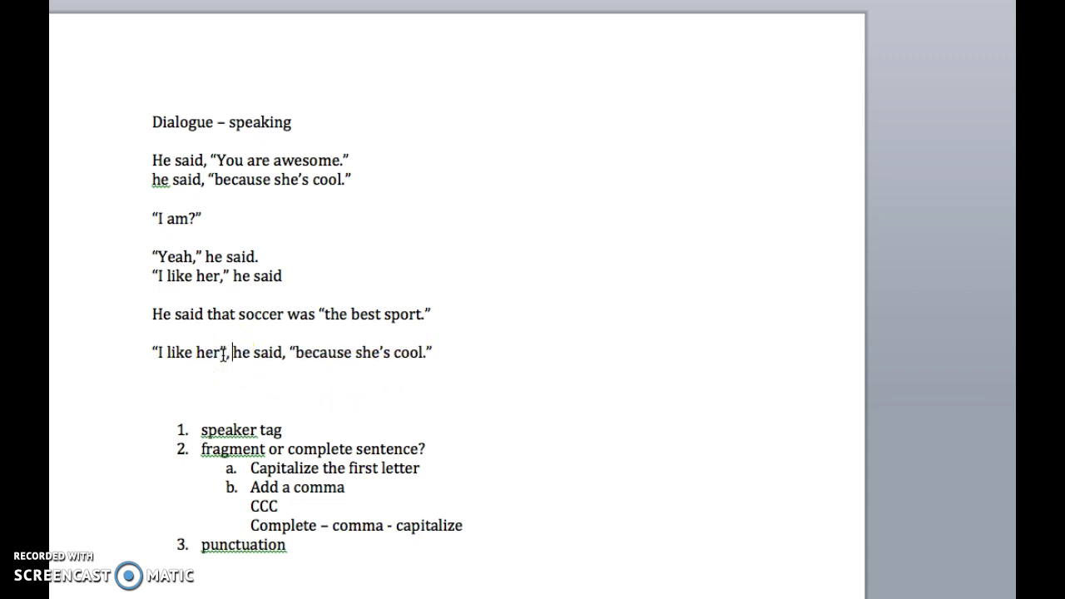
key(BackSpace)
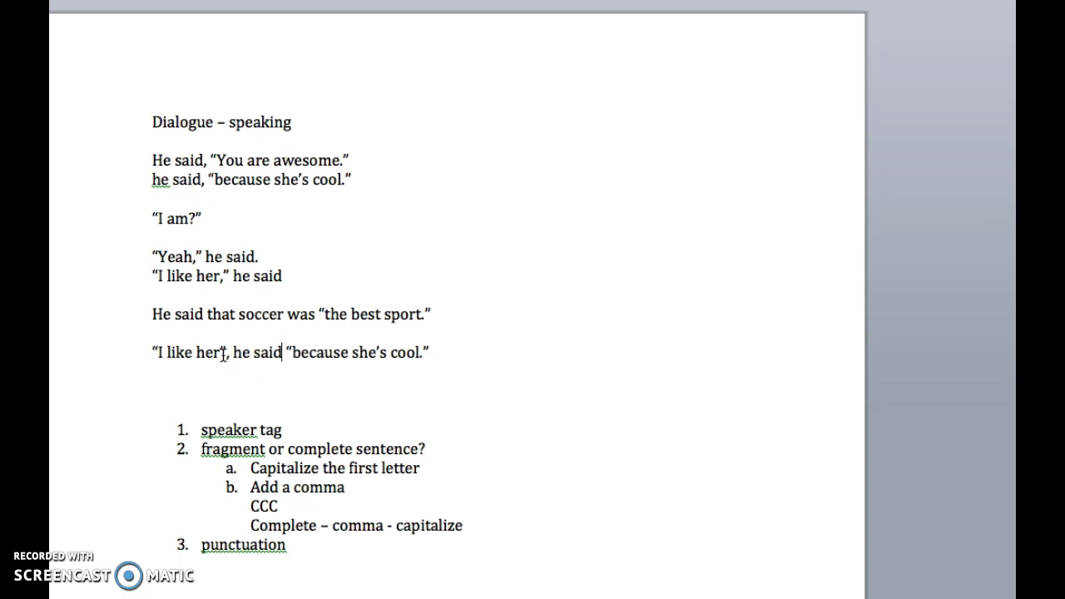
text(,)
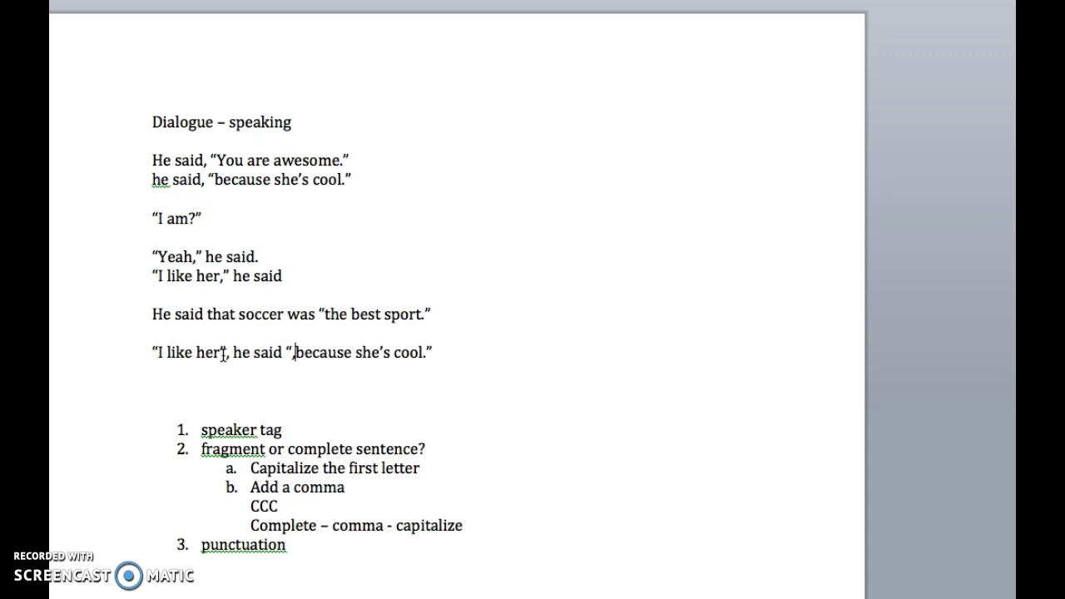
- In the last dialogue line, put the comma after said before the opening quotation mark and the comma after her inside the closing one
key(BackSpace)
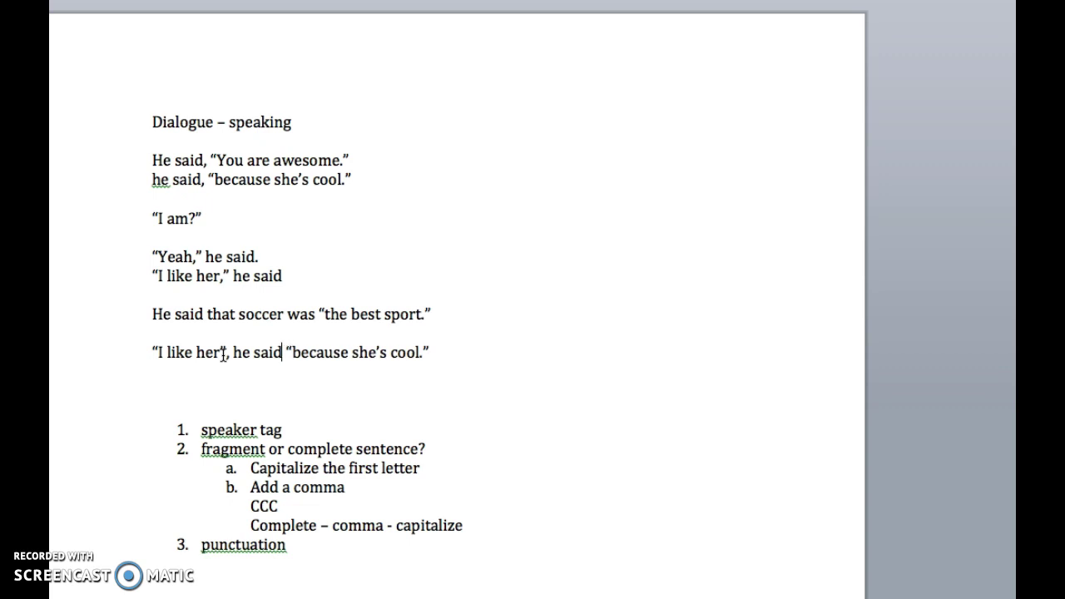
text(,)
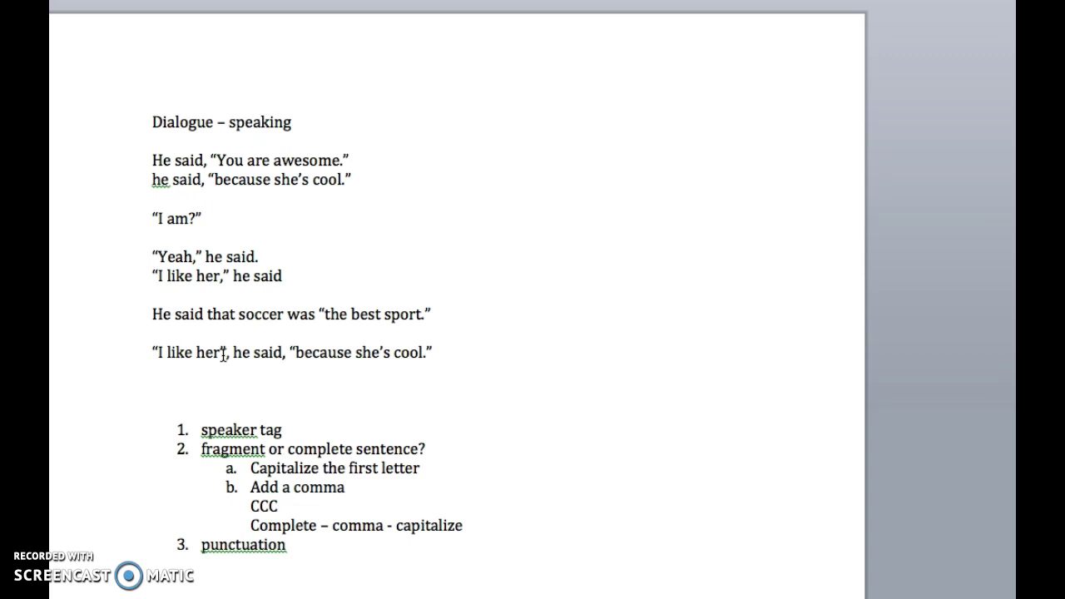
drag(232, 352, 283, 353)
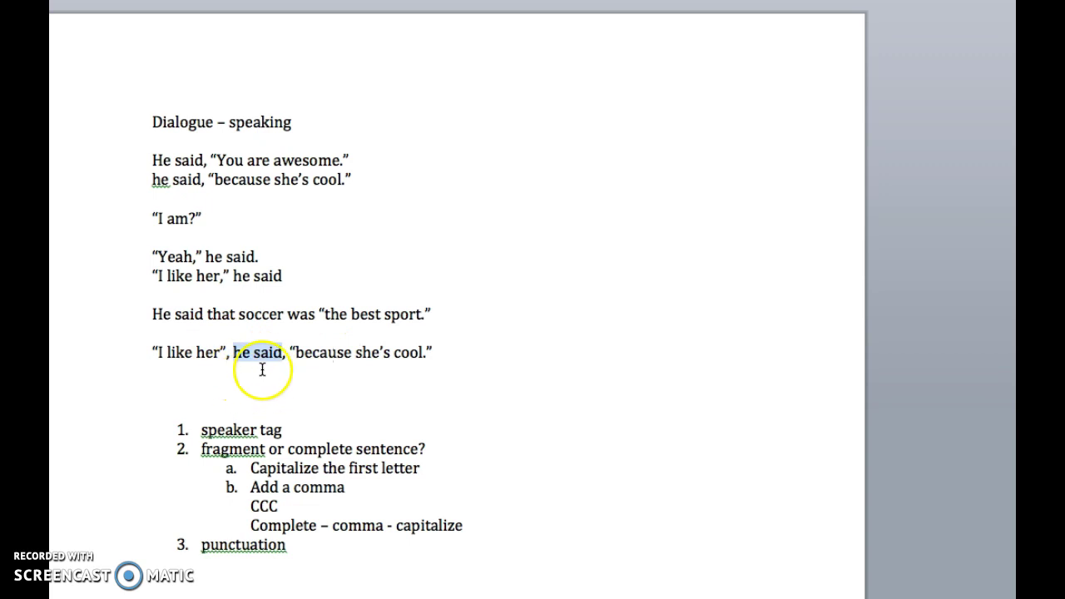
click(228, 353)
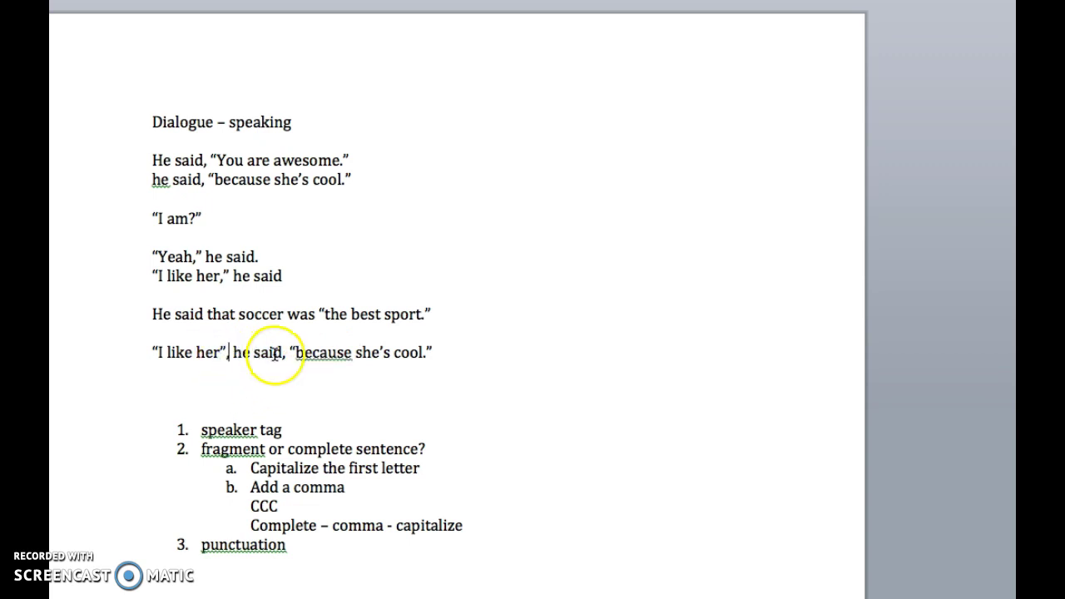
key(BackSpace)
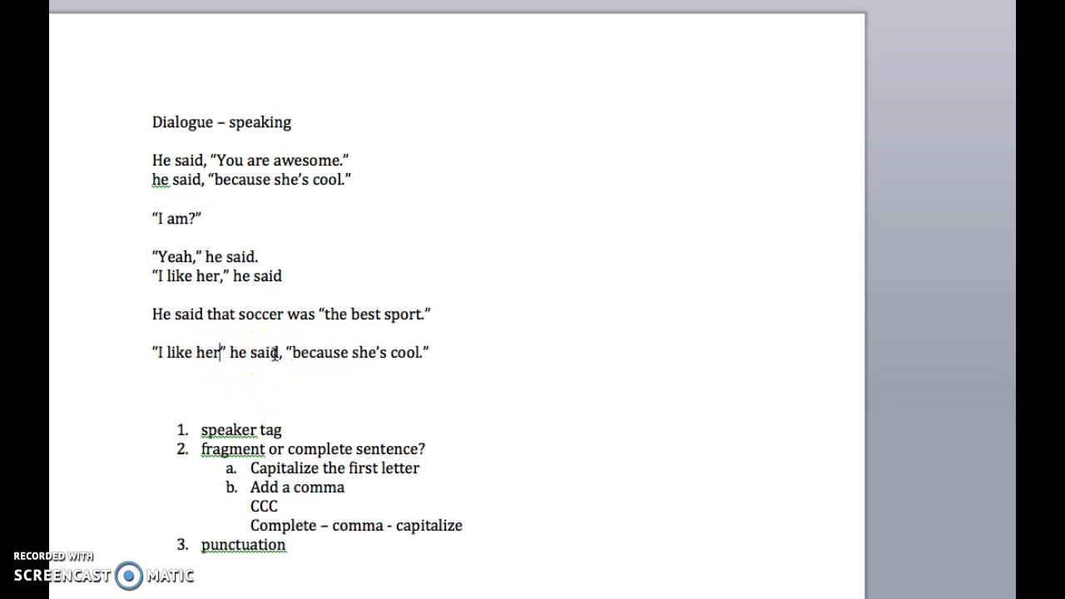
text(,)
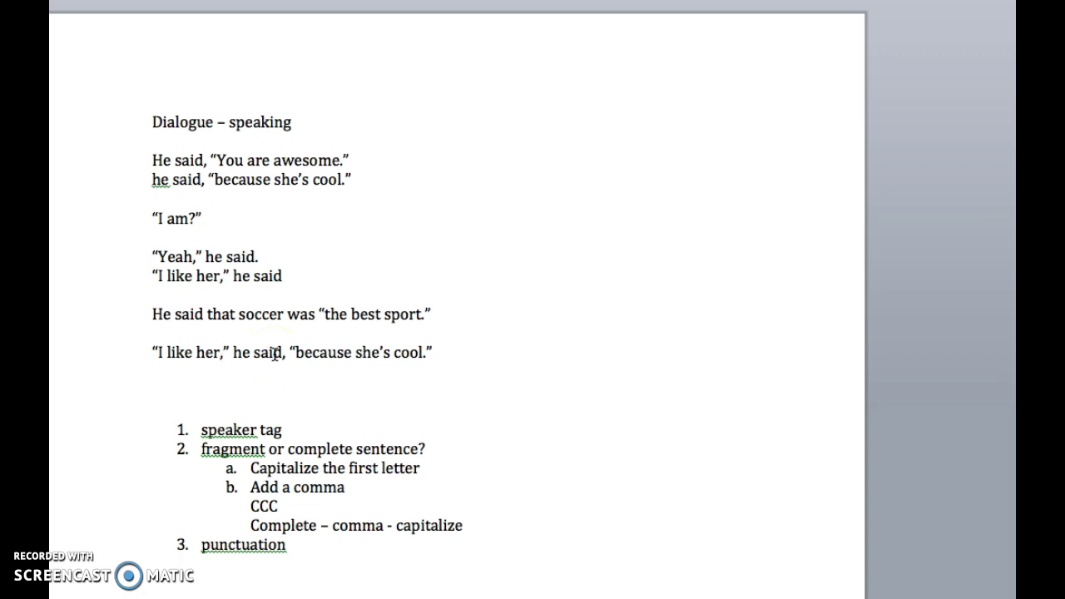
drag(299, 544, 181, 541)
- Write the new line “She’s new” he asked. below the last dialogue line, separated by a blank line
click(467, 359)
key(Return)
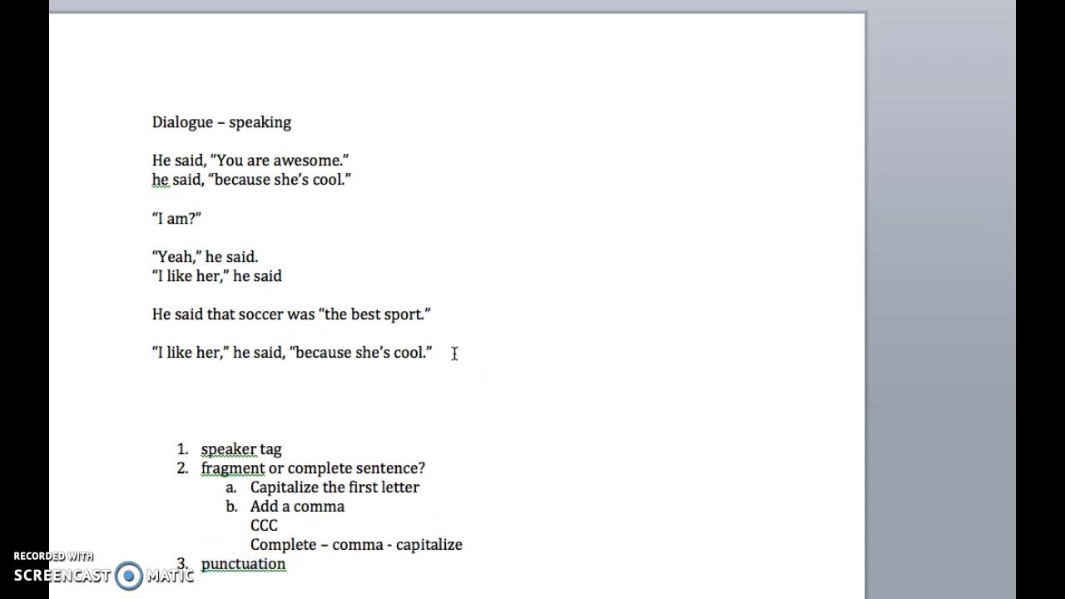
key(Return)
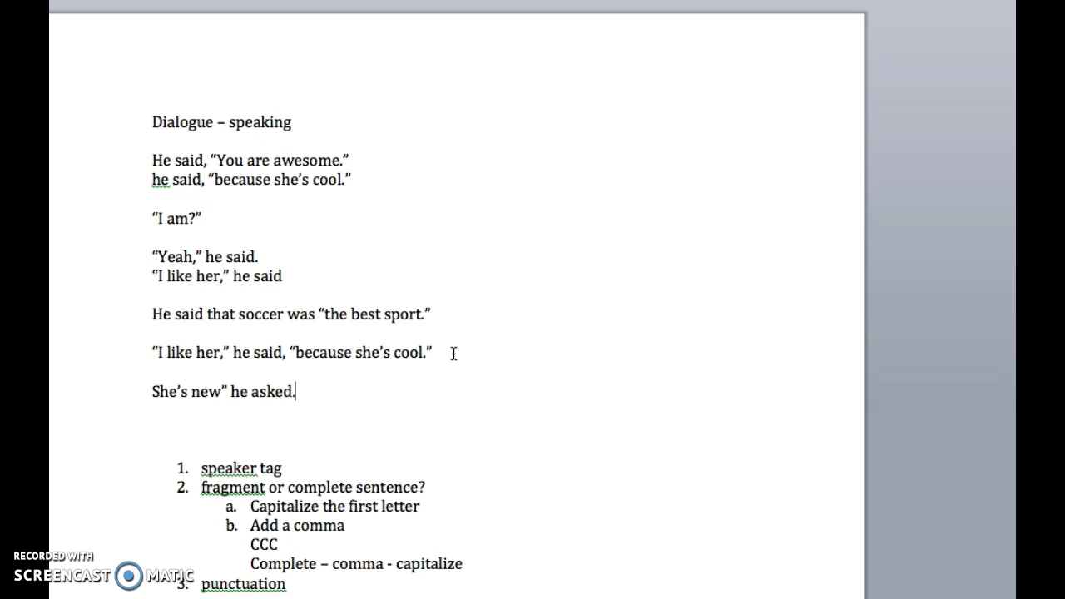
click(151, 389)
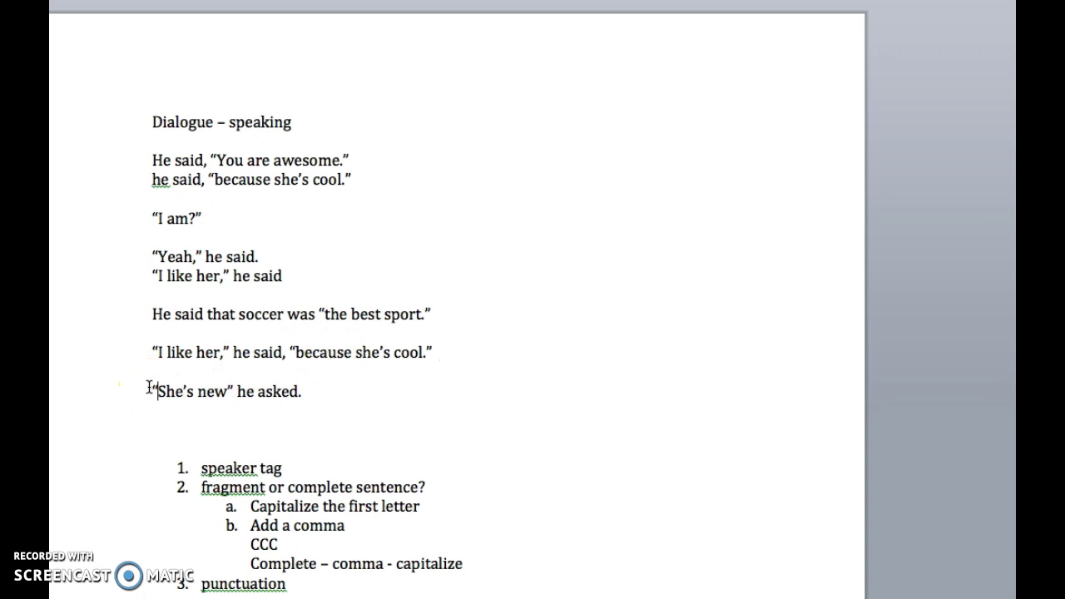
- Add a question mark after new, inside the closing quotation mark of the “She’s new” line
click(231, 391)
click(302, 391)
key(BackSpace)
text(?)
click(229, 391)
text(?)
- Try capitalizing he in the speaker tag after “She’s new?” and change it back to lowercase
drag(244, 391, 251, 391)
text(H)
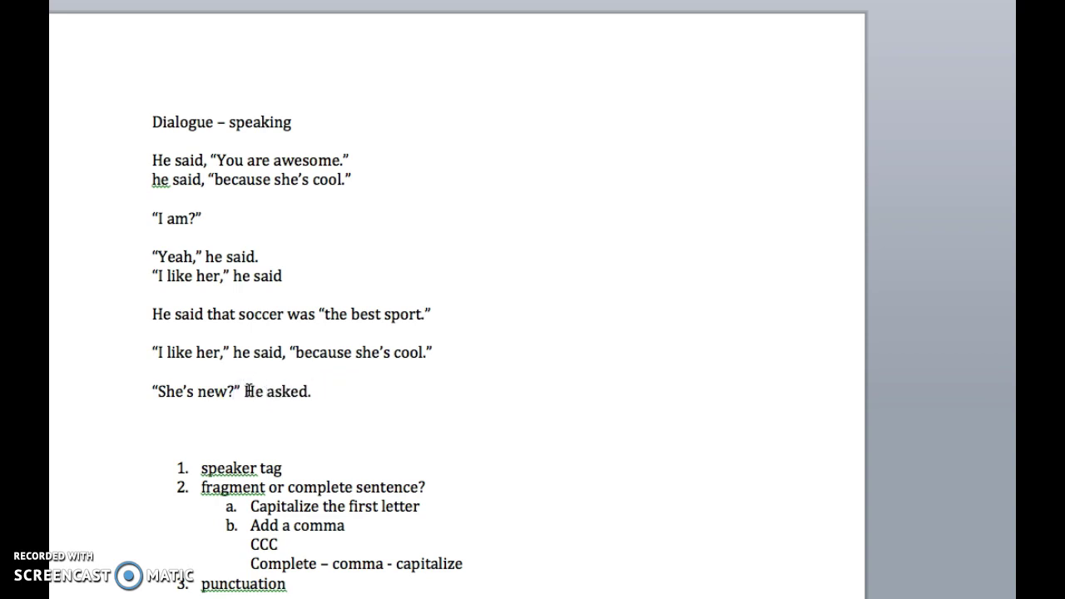
click(325, 387)
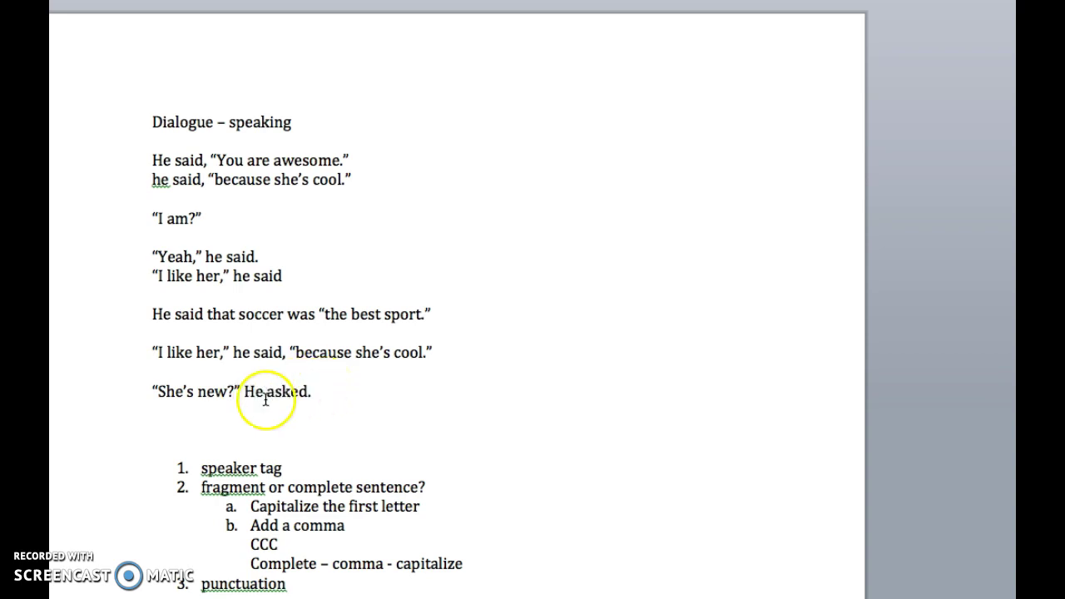
click(231, 391)
drag(231, 391, 151, 391)
click(173, 391)
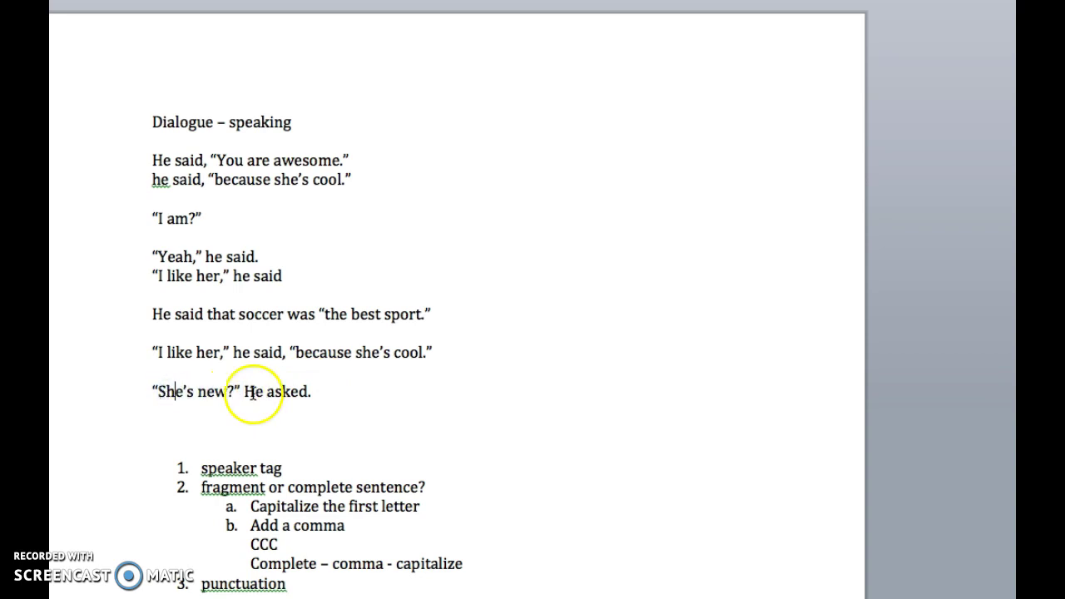
drag(245, 391, 153, 397)
text(h)
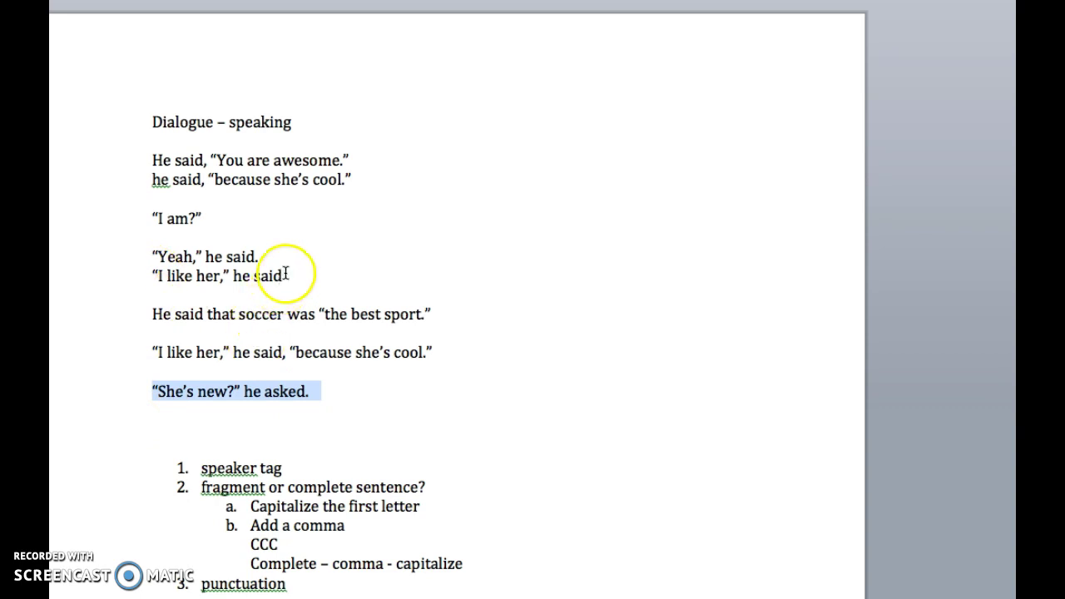
- Add a period at the end of the “I like her,” he said line below “Yeah,” he said
drag(283, 276, 157, 275)
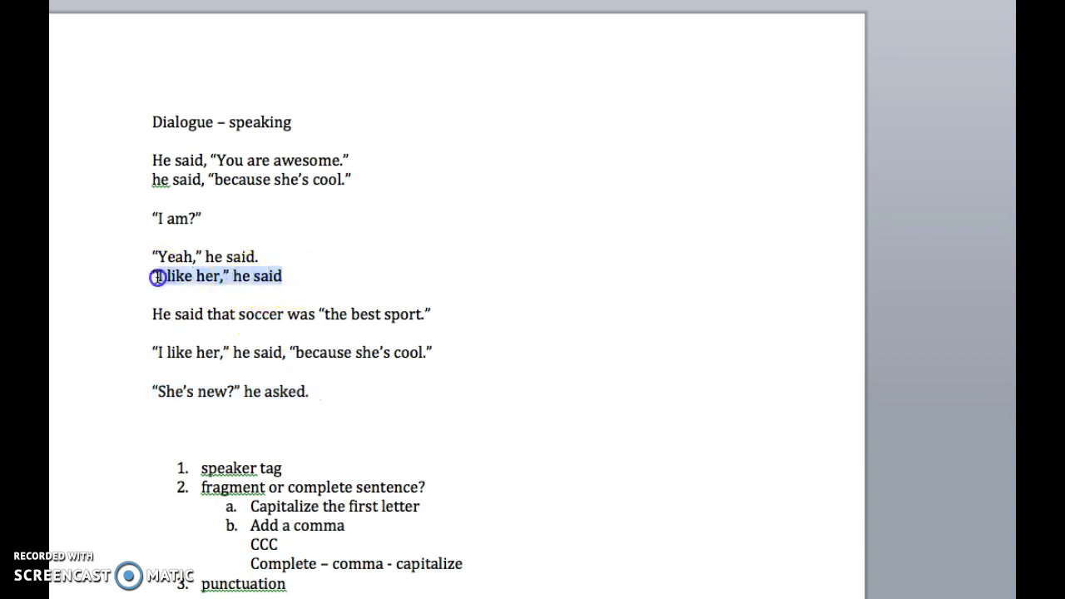
click(295, 274)
text(.)
drag(293, 275, 164, 276)
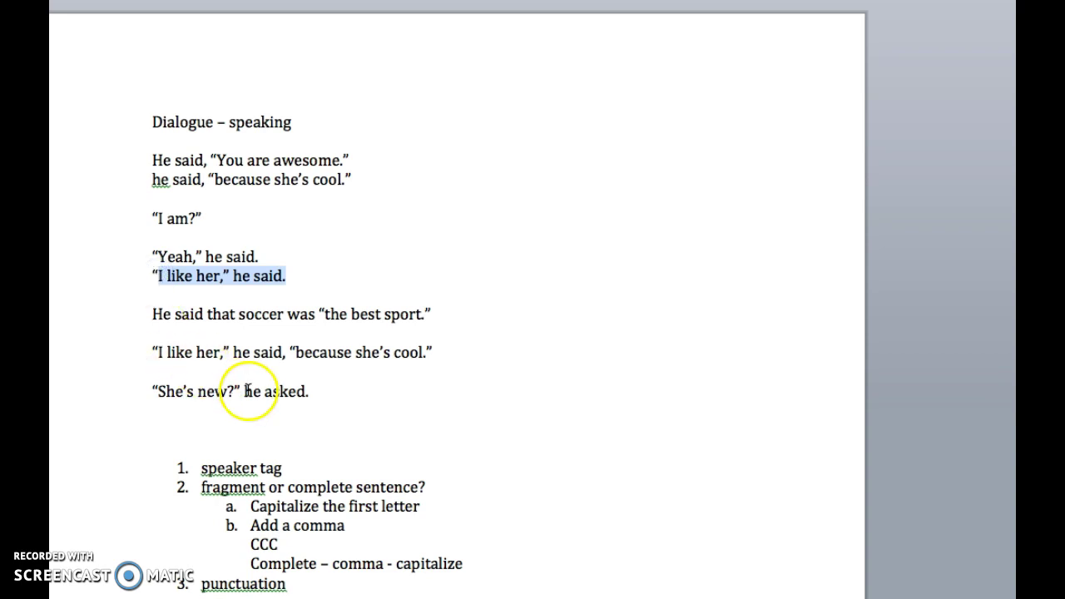
- Write the line “She’s new!” he screamed. below “She’s new?” he asked., separated by a blank line
click(317, 391)
key(Return)
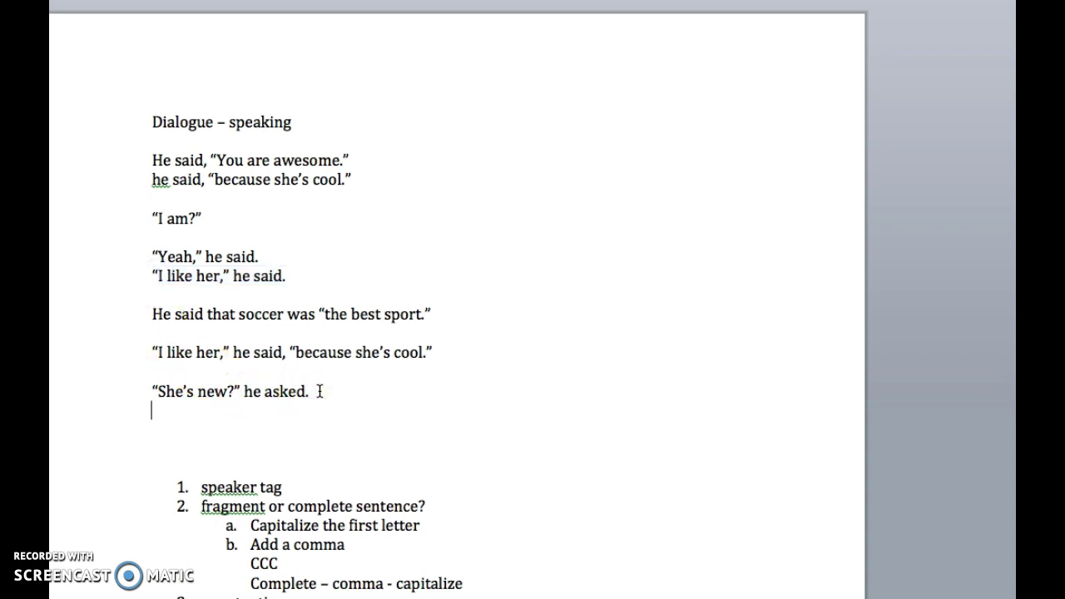
key(Return)
text("Sh)
text(e's new)
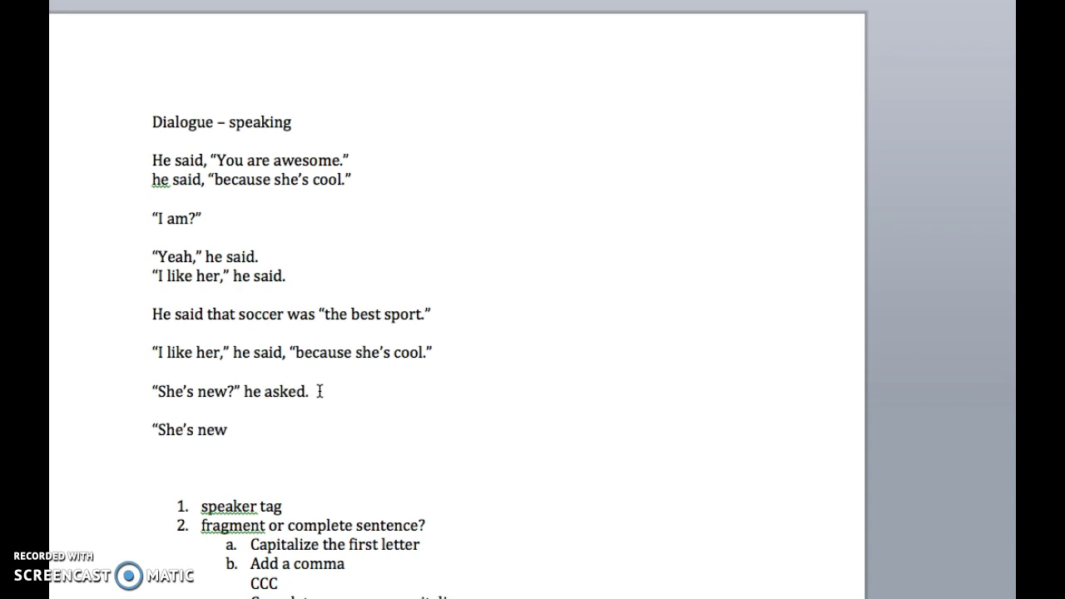
text(!" he screamed.)
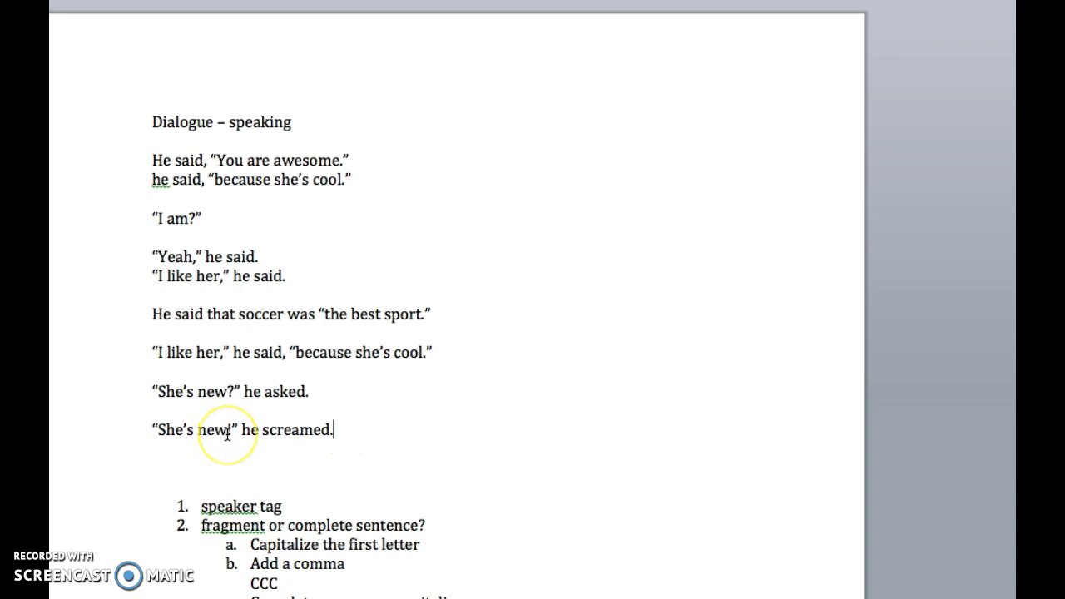
- Write Can you believe he said, “I like her” as a new line below the “She’s new!” line, after a blank line
click(345, 427)
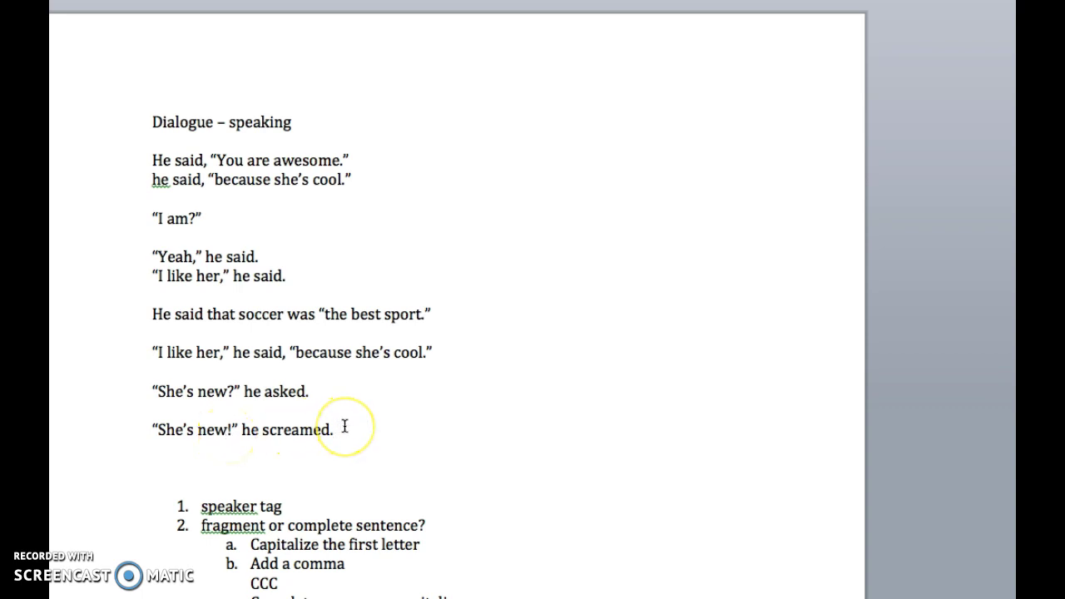
key(Down)
text(Can you belive)
key(BackSpace)
key(BackSpace)
key(BackSpace)
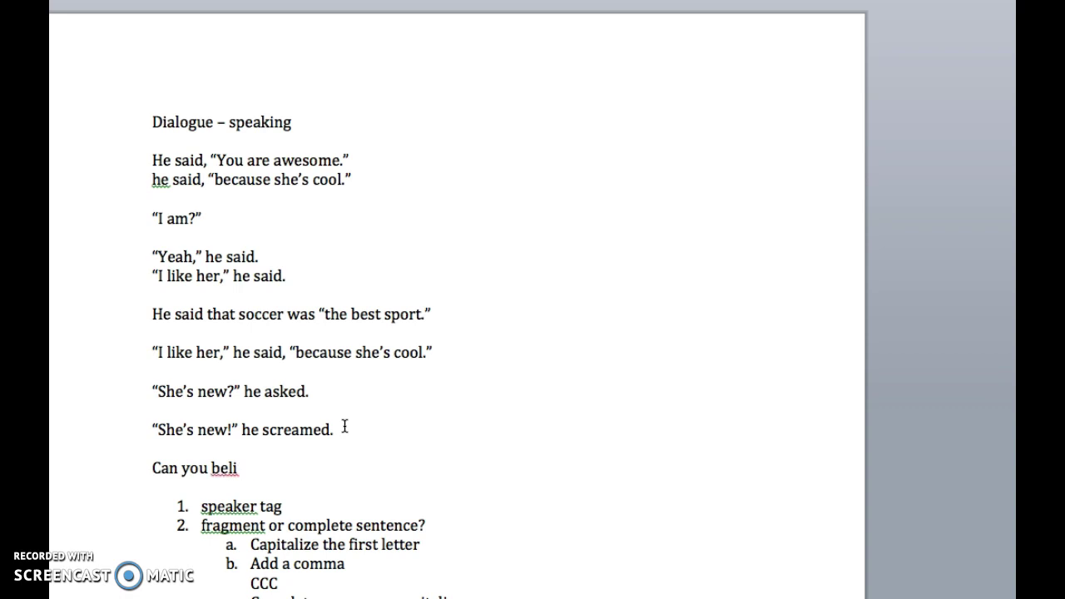
text(eve he said, “)
key(BackSpace)
key(BackSpace)
text(, “)
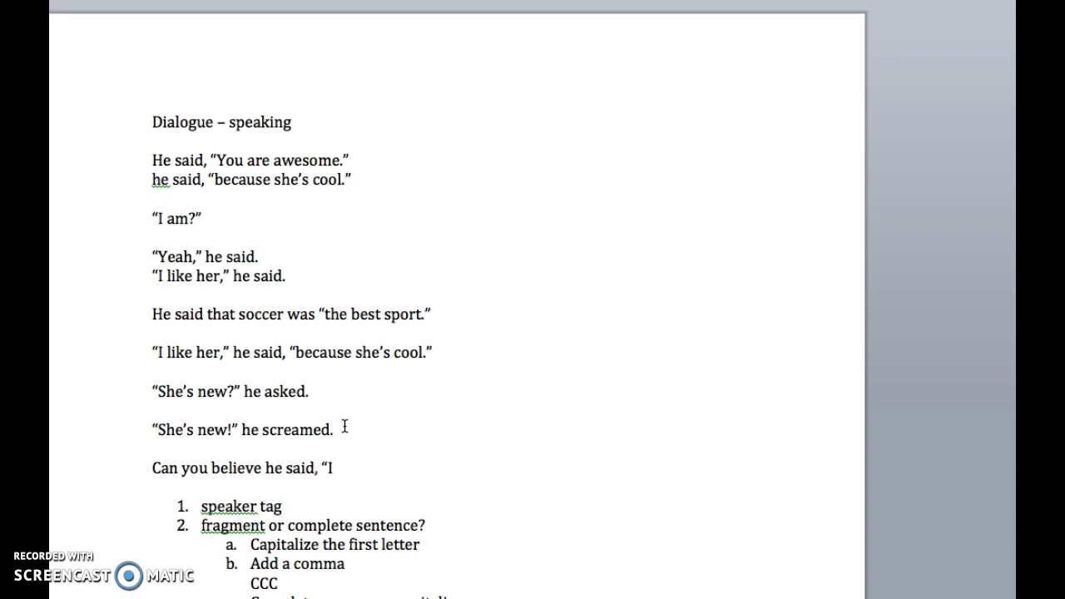
text(I like her”)
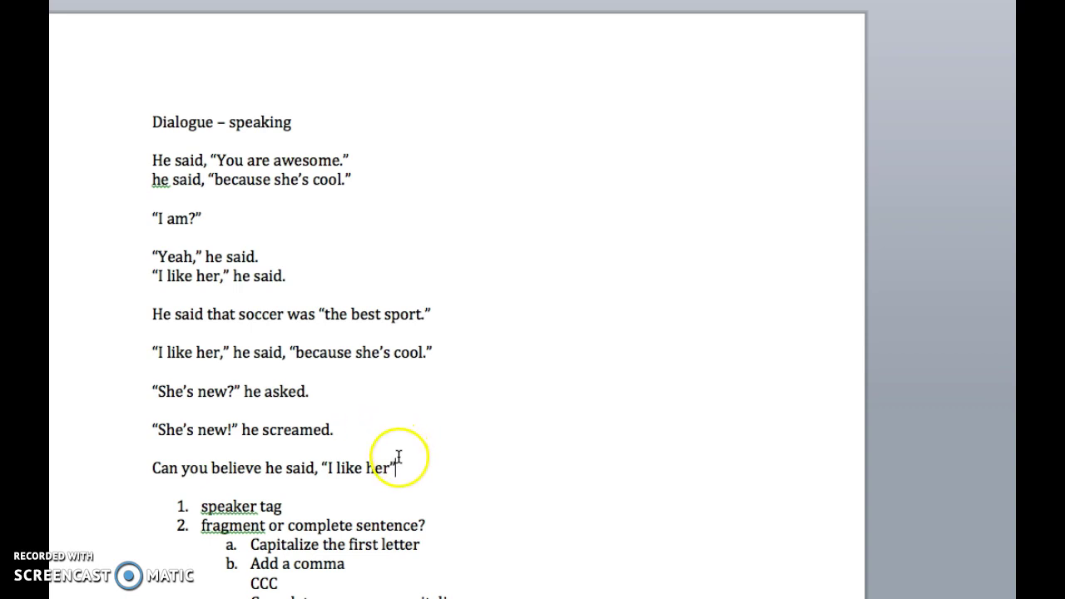
- End the Can you believe line with a question mark outside the closing quotation mark instead of inside it
drag(389, 469, 325, 468)
key(Right)
text(?)
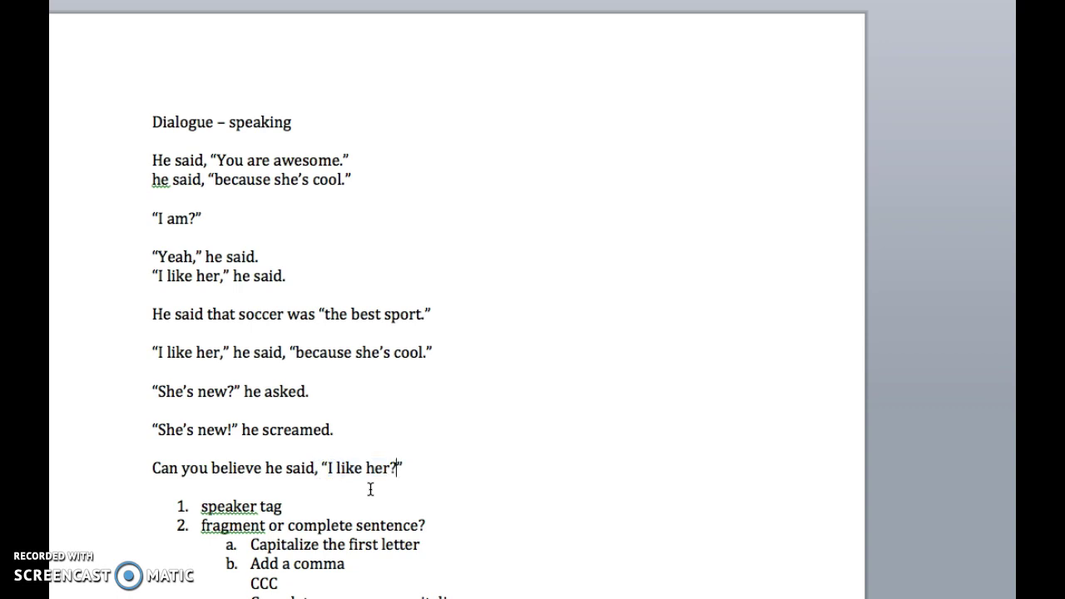
key(BackSpace)
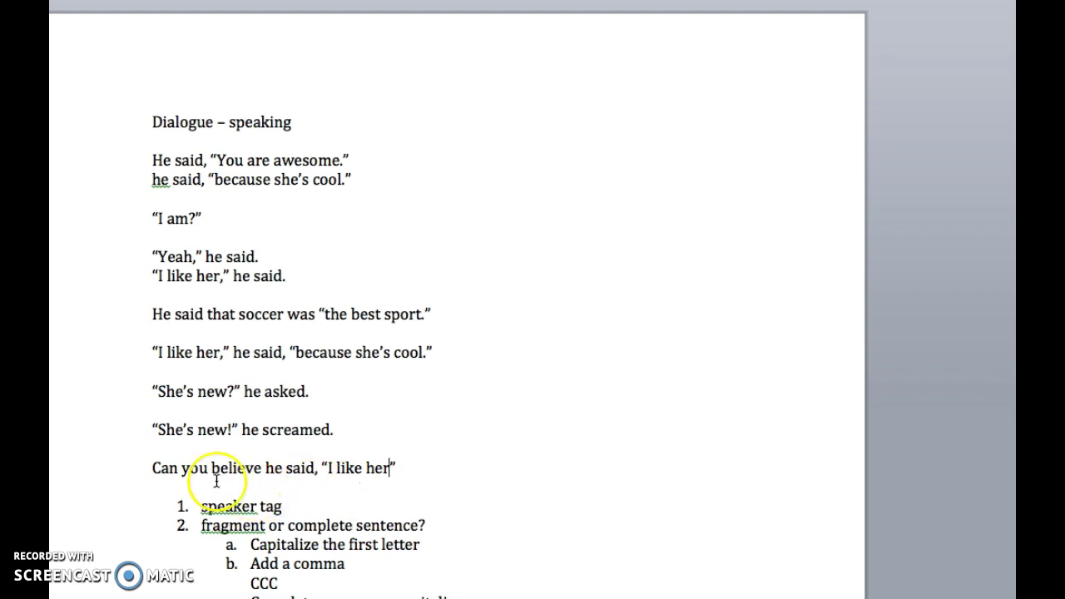
drag(150, 467, 435, 466)
click(435, 466)
text(?)
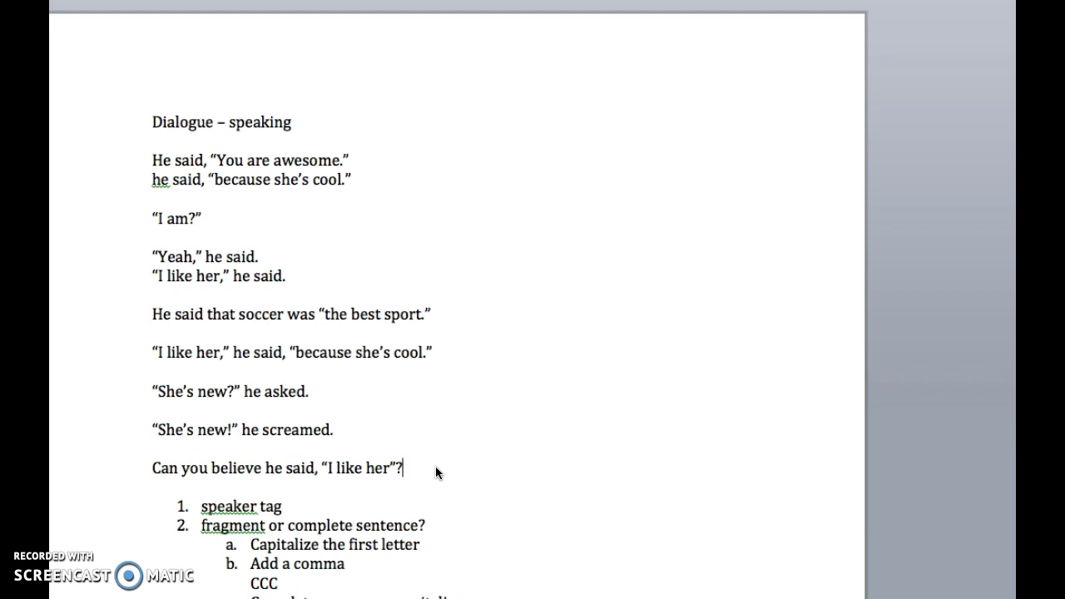
- Try placing the closing quotation mark after the question mark in the Can you believe line
click(391, 467)
key(Delete)
click(397, 468)
text(")
click(391, 468)
key(Delete)
- Review the speaker tags in the “She’s new” and split quotation lines and the quoted fragment the best sport
scroll(390, 471, down, 1)
scroll(389, 472, down, 1)
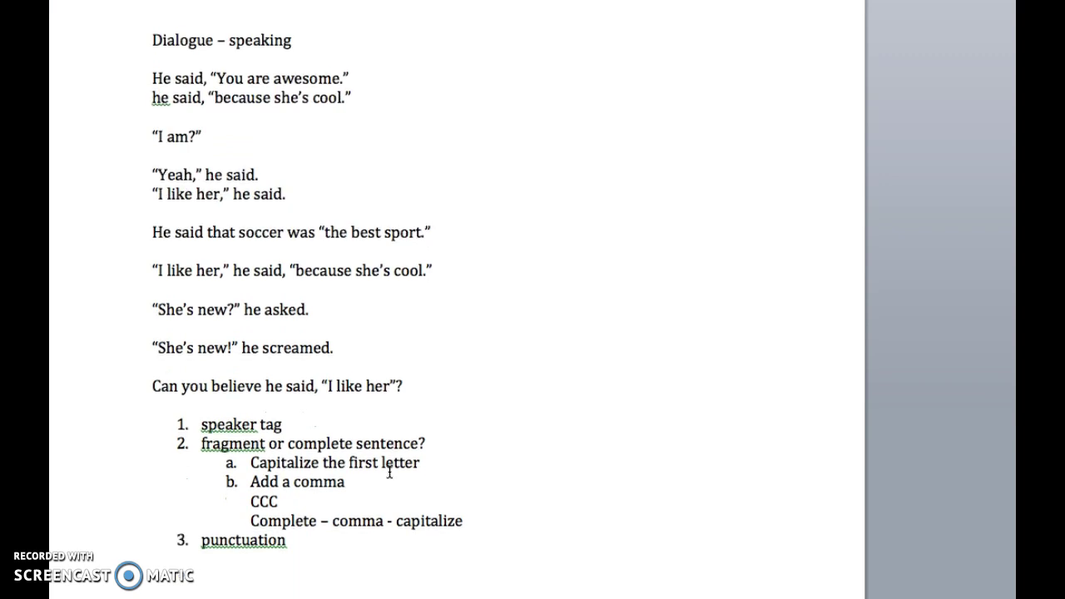
click(381, 474)
drag(314, 406, 268, 406)
drag(227, 364, 332, 365)
drag(308, 326, 235, 329)
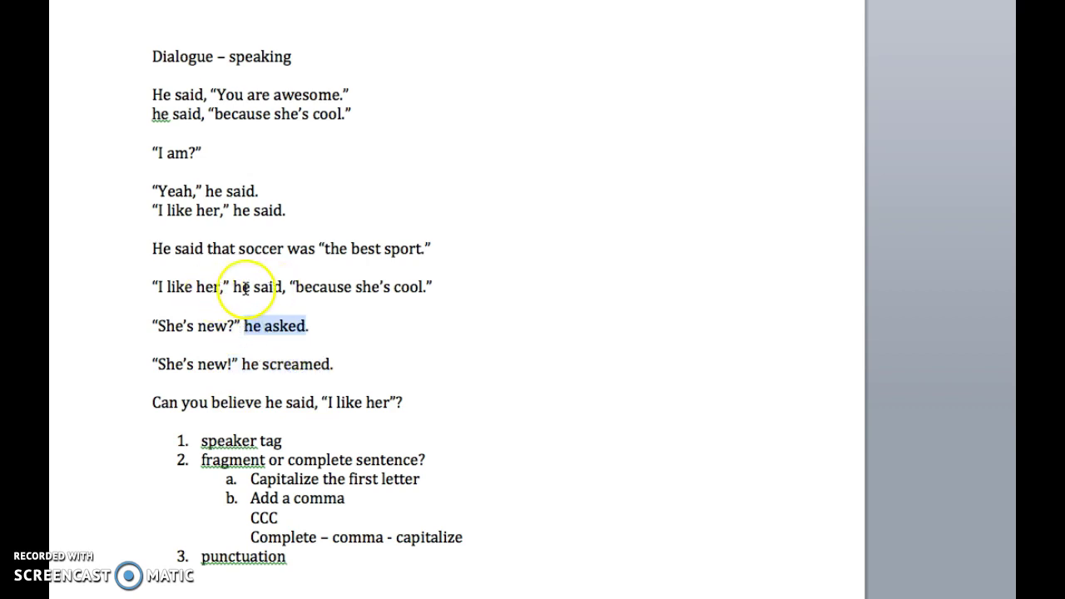
drag(233, 287, 284, 288)
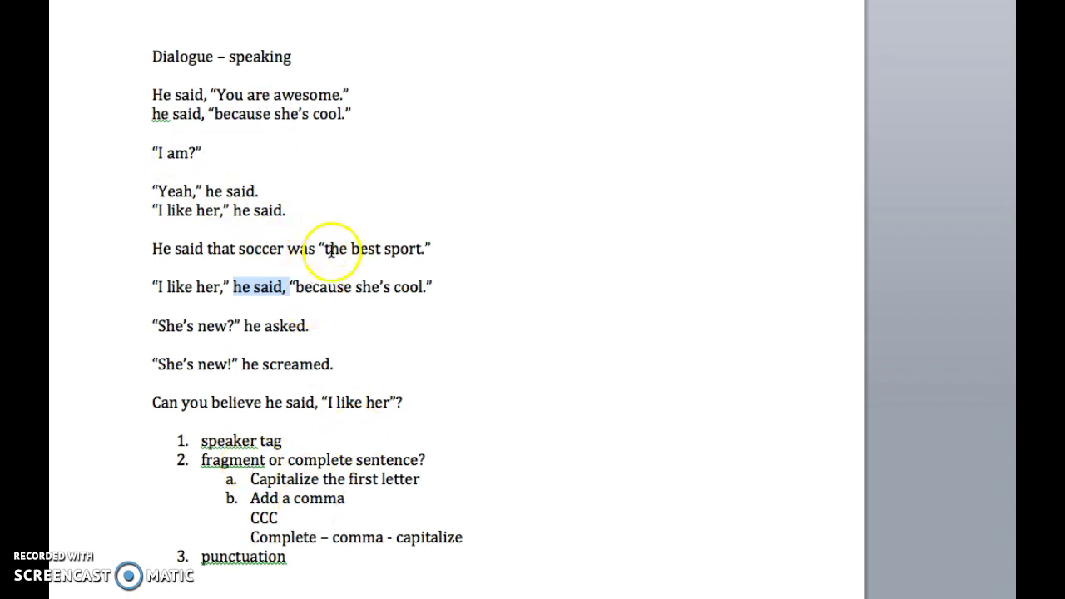
drag(324, 248, 422, 245)
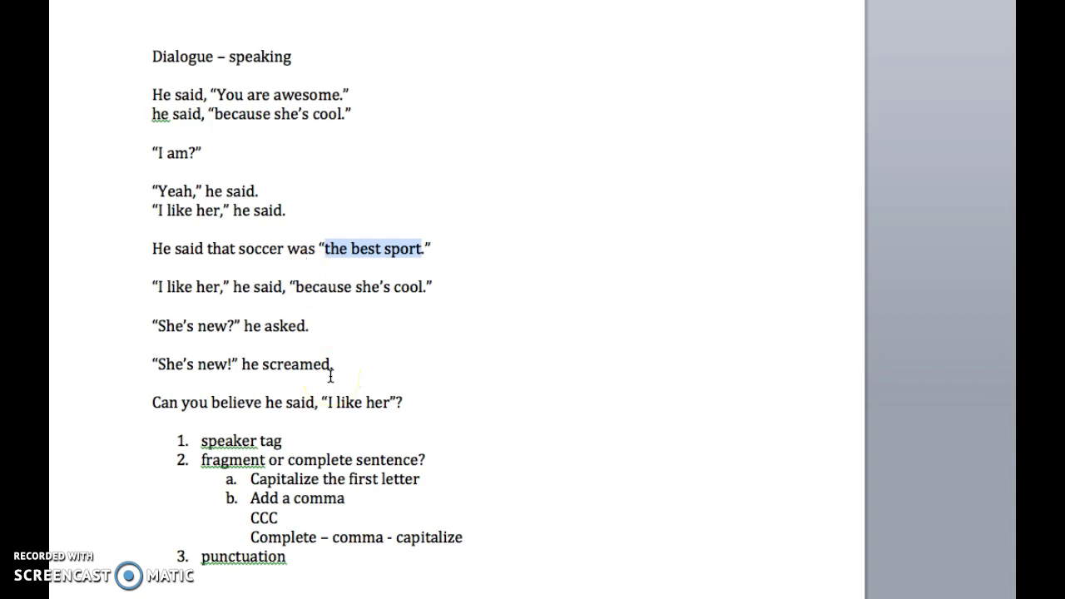
- Review the comma placement in the first, “Yeah,” and split quotation lines, and the question mark ending the Can you believe line
scroll(252, 219, down, 1)
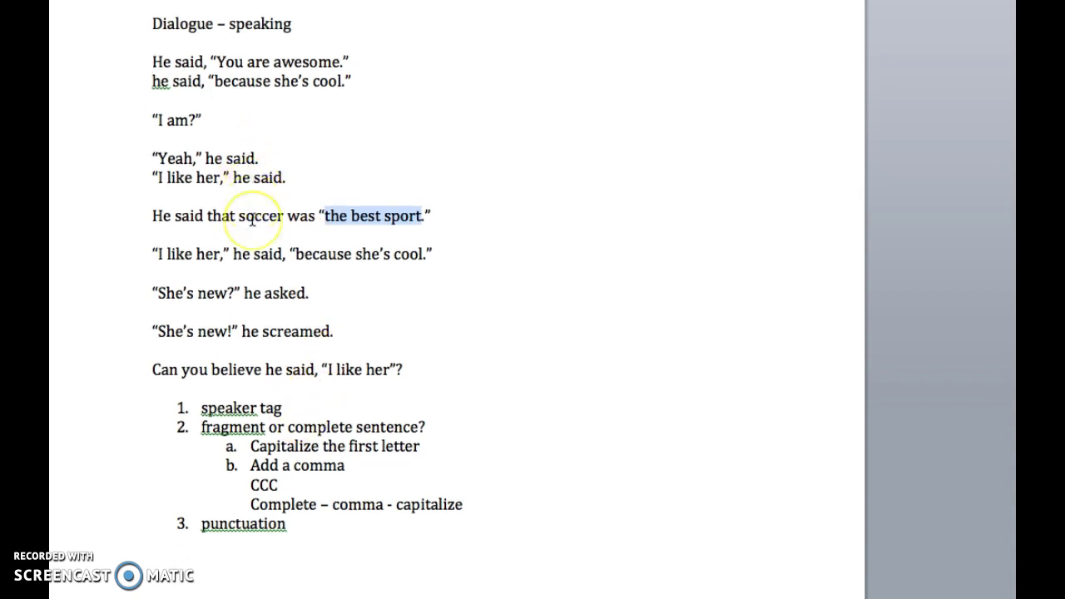
scroll(252, 219, up, 1)
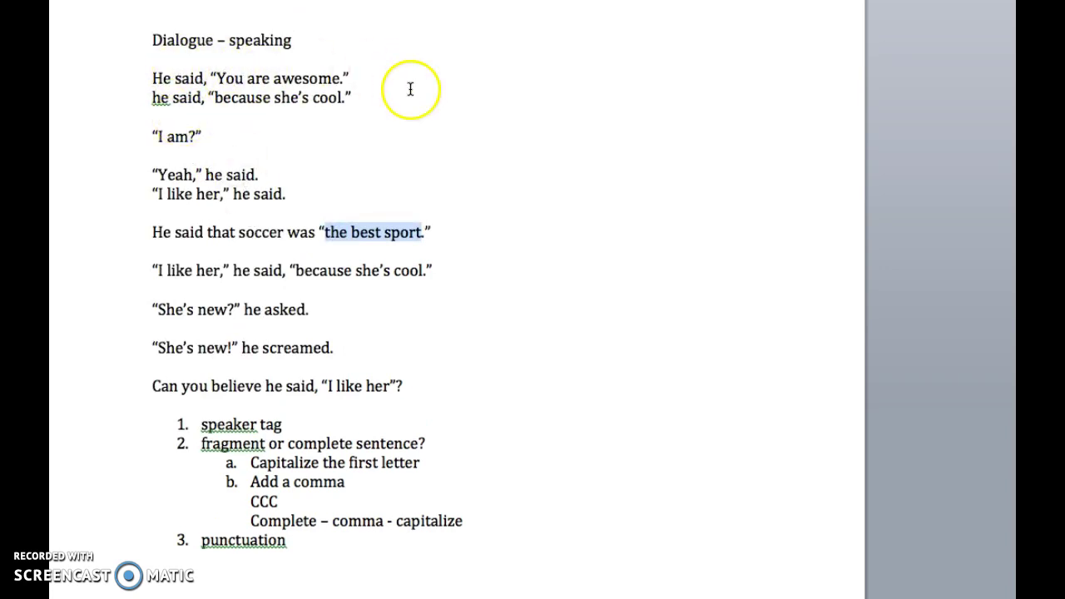
click(202, 83)
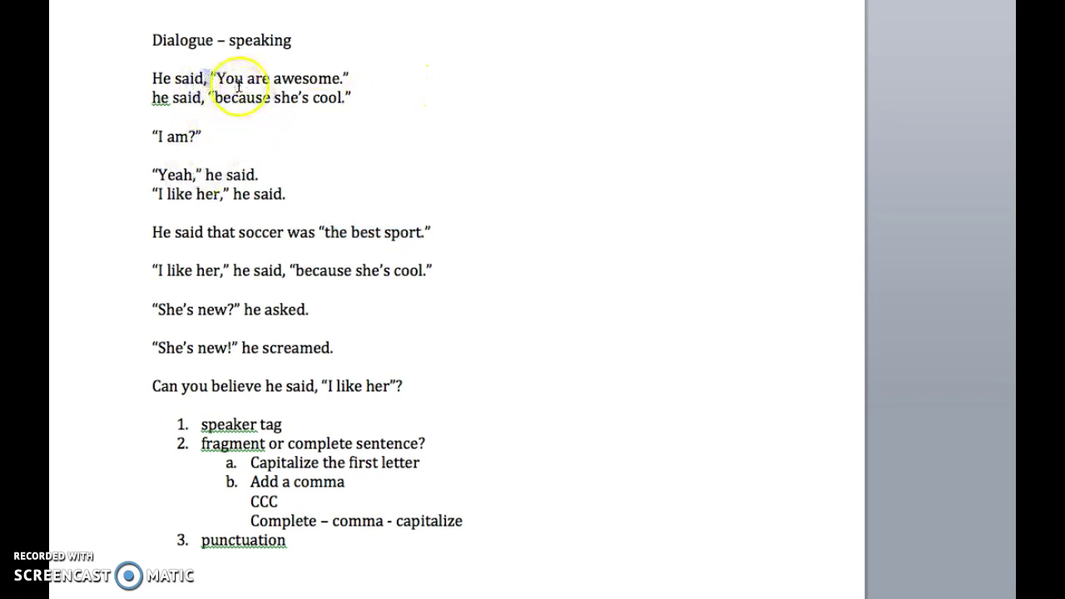
click(200, 174)
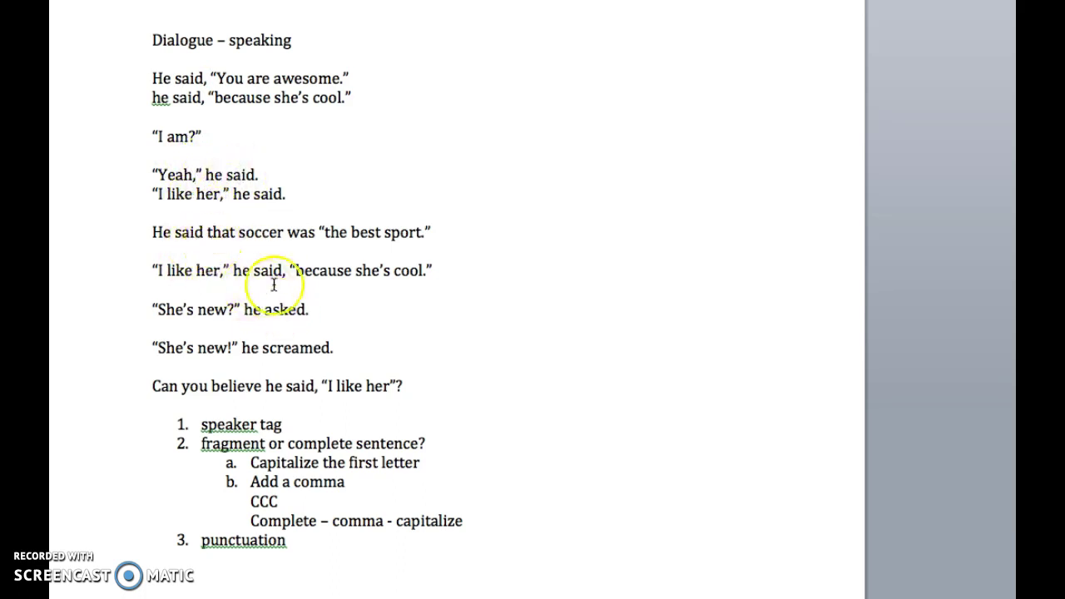
drag(297, 271, 226, 273)
drag(155, 272, 433, 269)
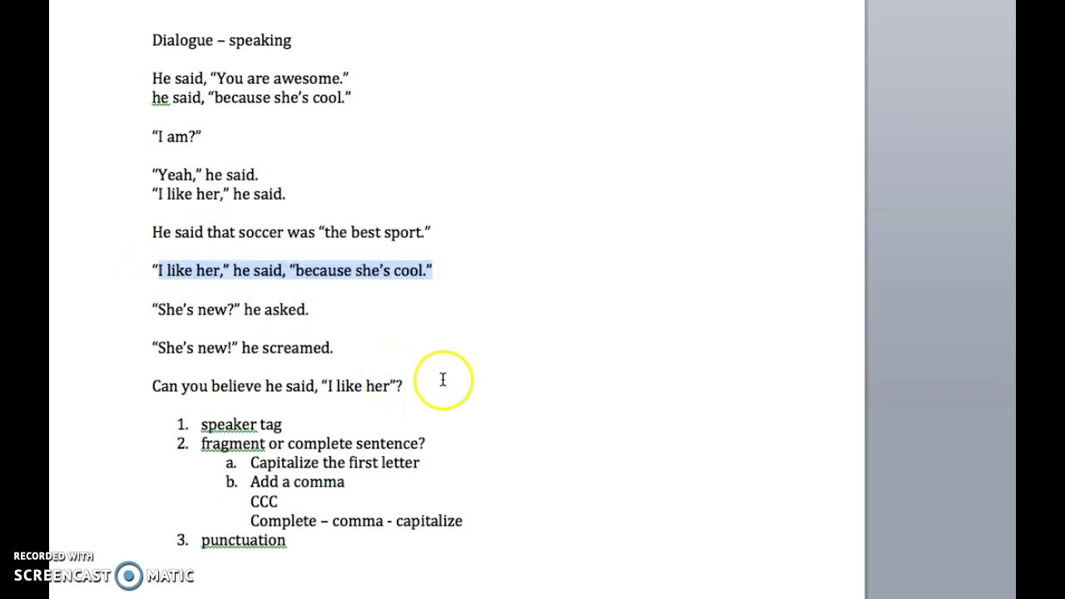
click(396, 386)
key(shift+Right)
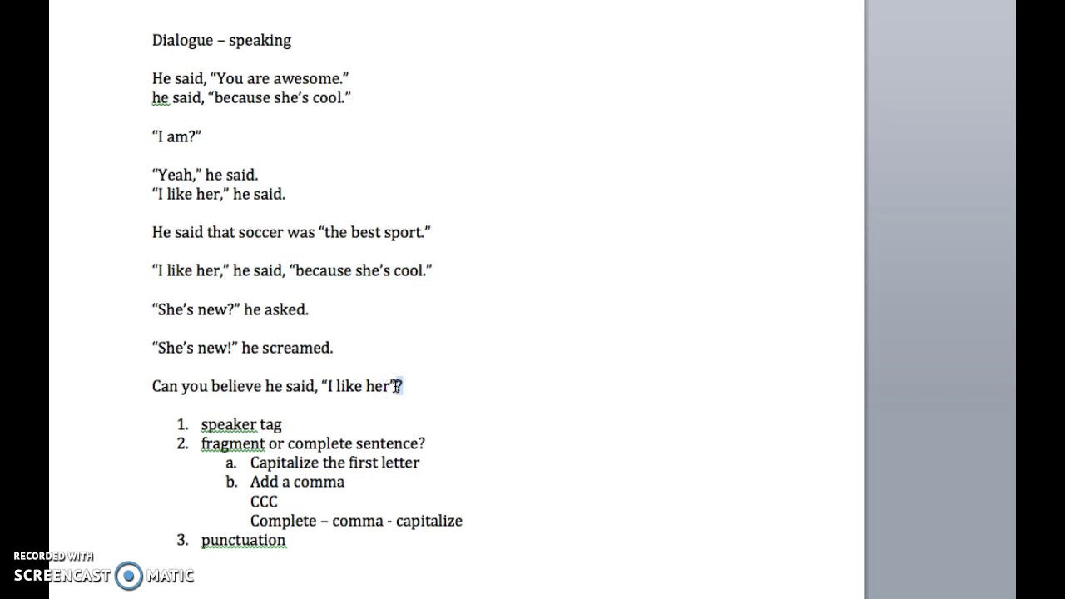
- Compare the question mark placement in the Can you believe line with that in the “She’s new?” quotation
click(402, 390)
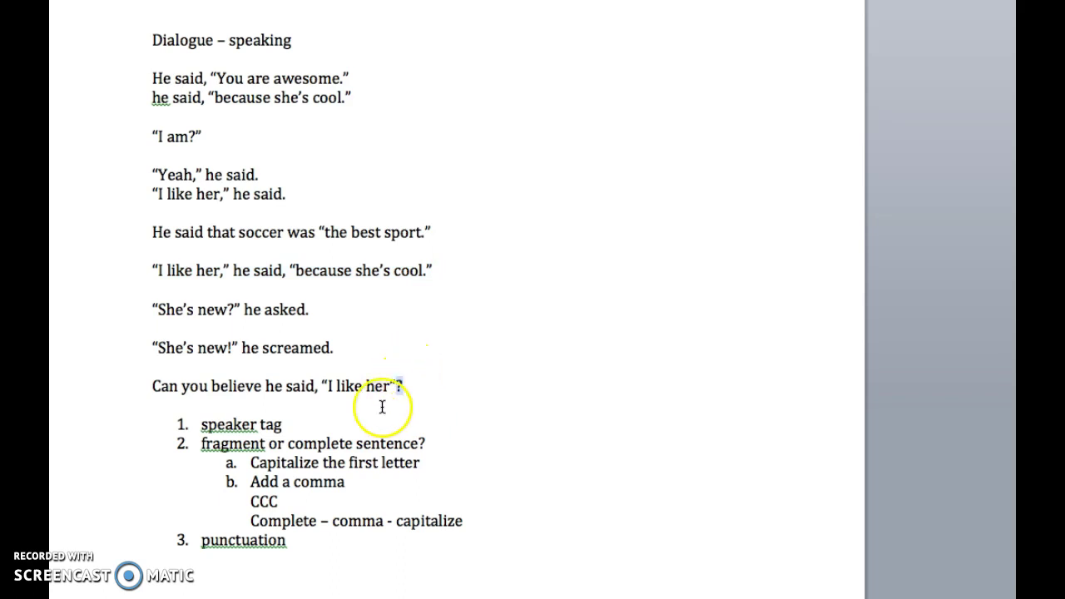
click(165, 389)
drag(165, 389, 396, 387)
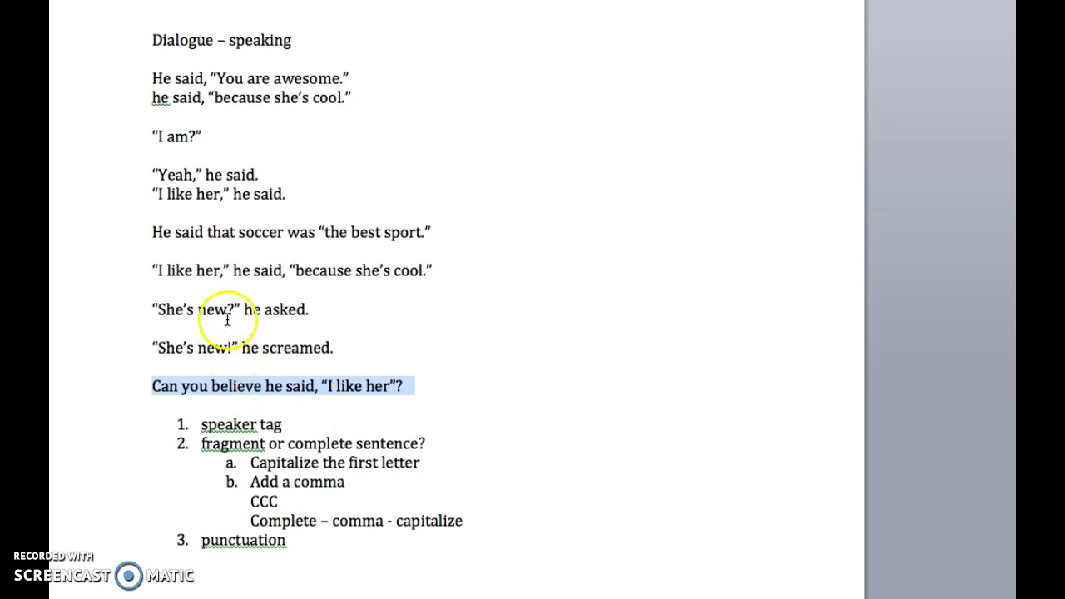
drag(237, 309, 153, 309)
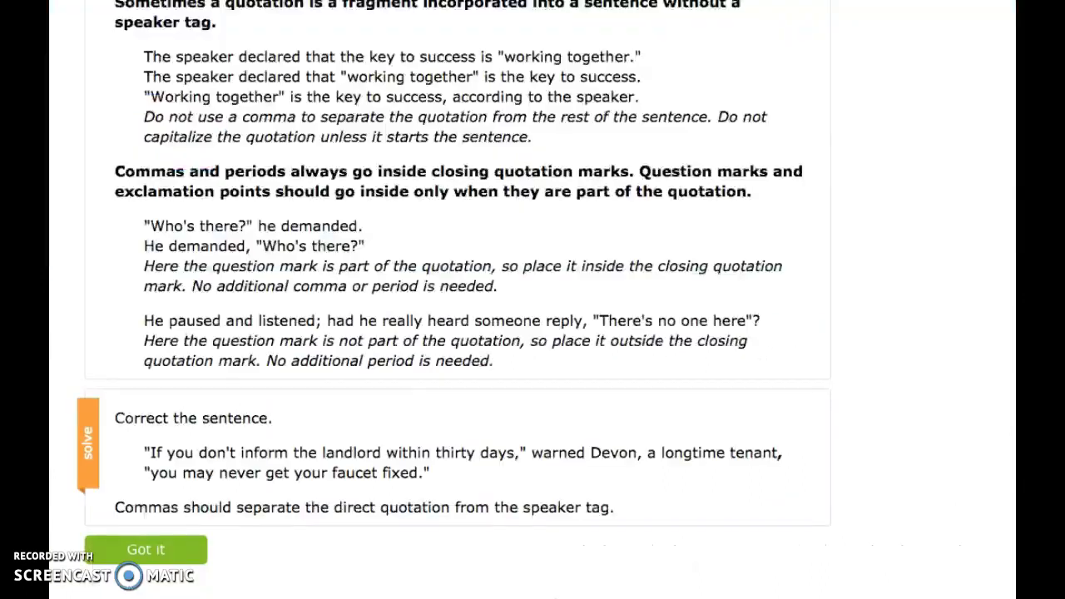
- Switch to the IXL practice, acknowledge the explanation, and submit the copy editor sentence without the period after the question mark
scroll(250, 225, down, 1)
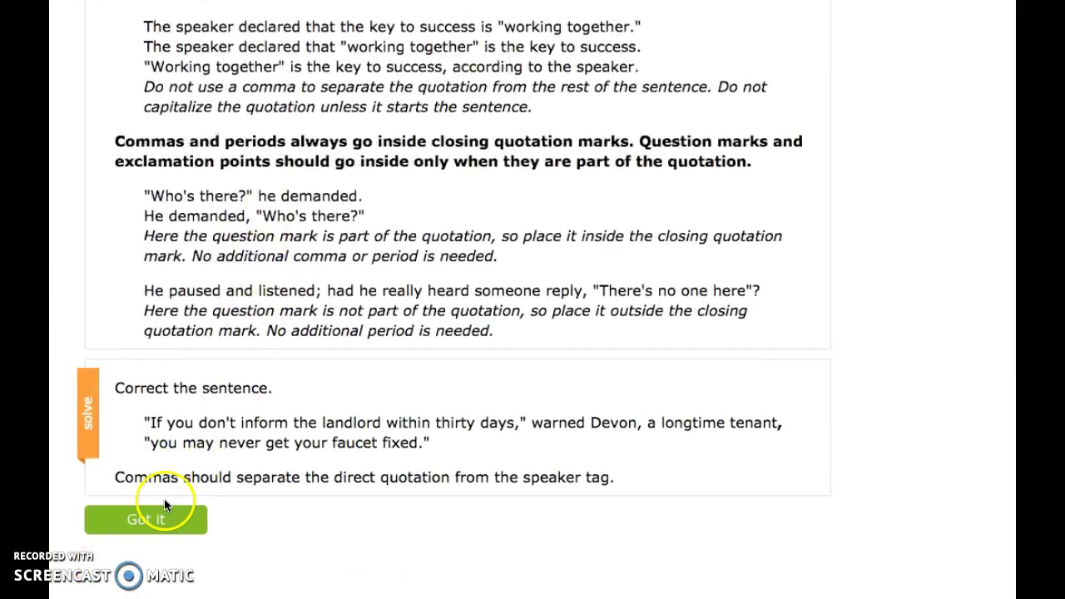
click(165, 505)
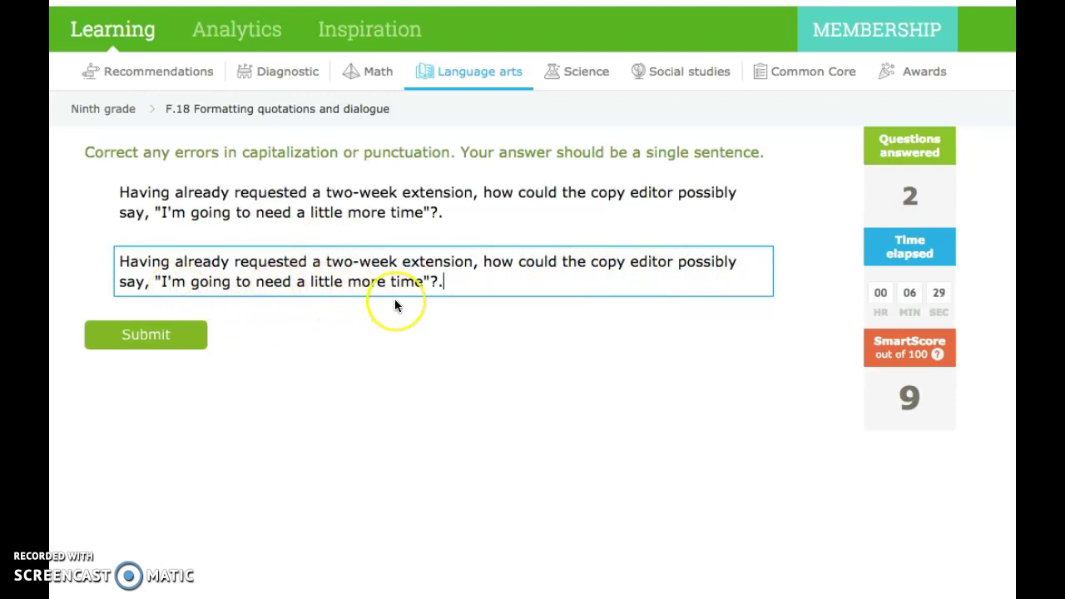
click(453, 279)
key(BackSpace)
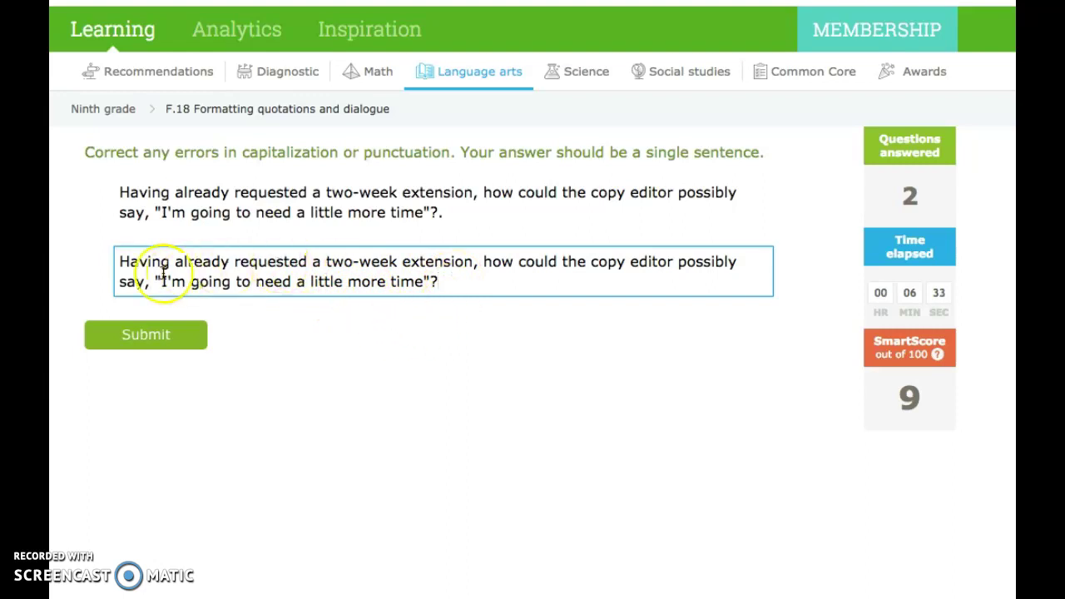
drag(116, 266, 436, 277)
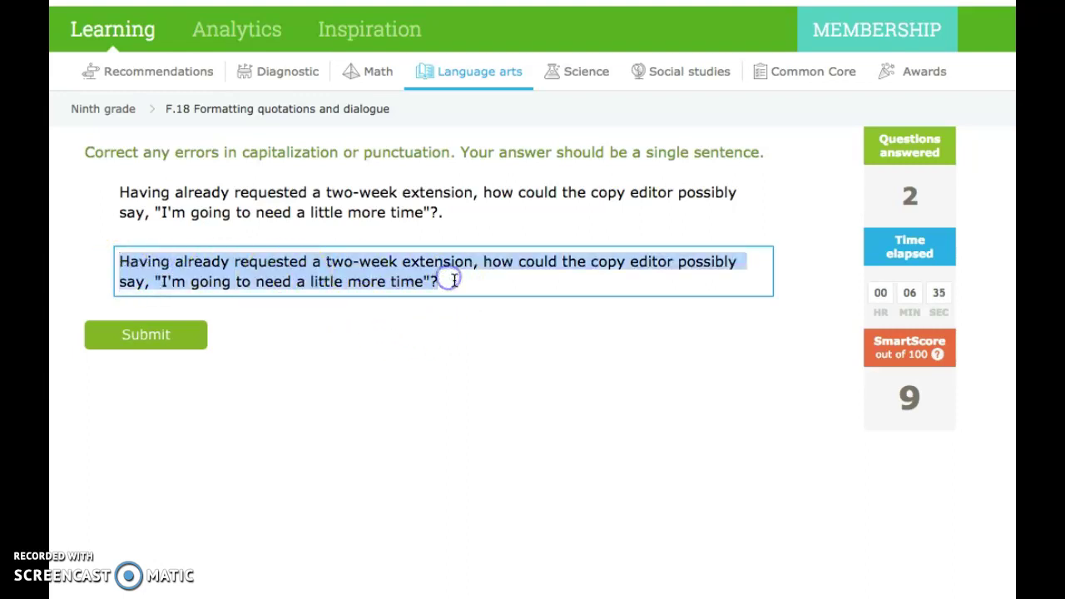
click(426, 280)
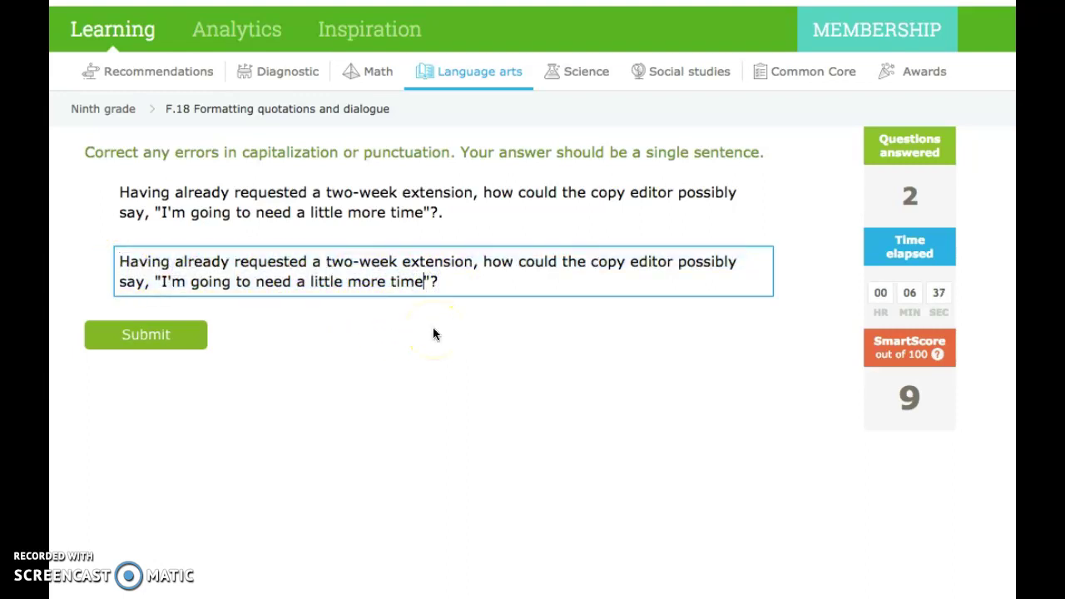
drag(160, 281, 421, 281)
click(161, 281)
click(165, 335)
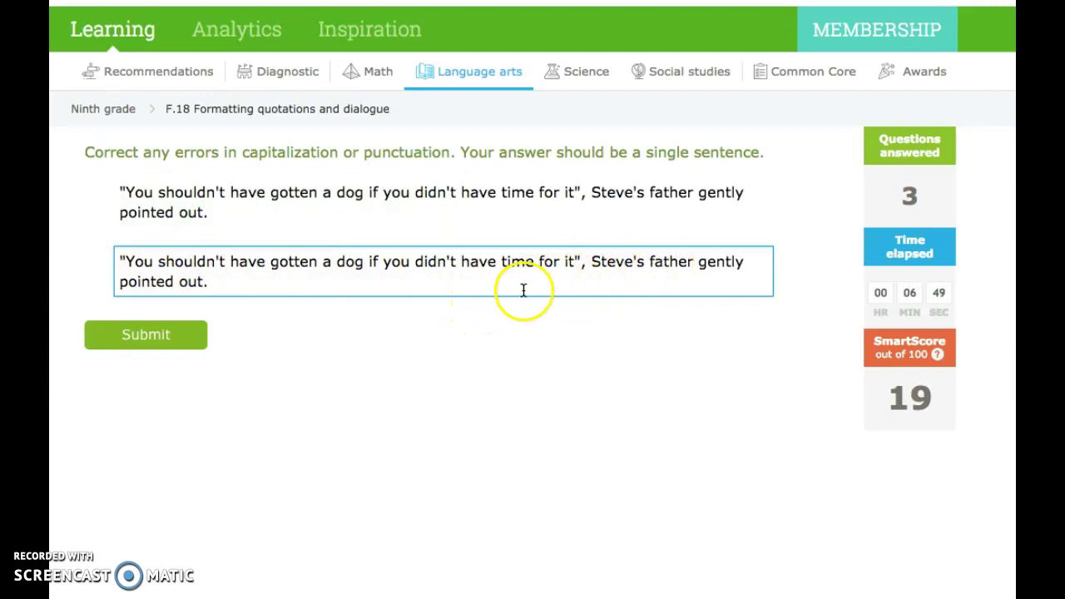
- Move the comma after "time for it" inside the closing quotation mark in the dog sentence and submit the answer
click(587, 263)
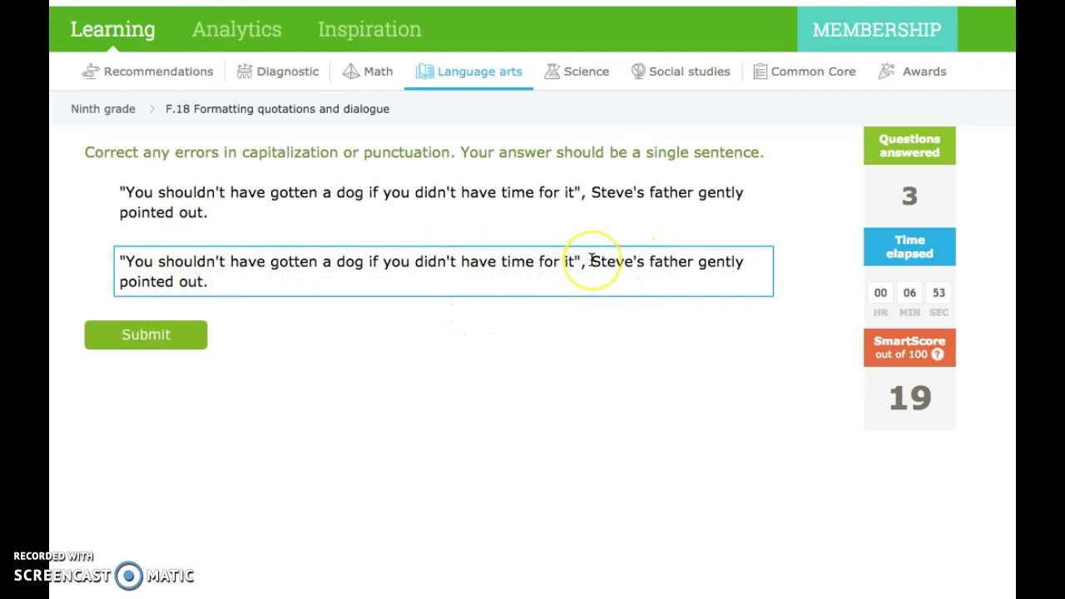
key(BackSpace)
key(Left)
text(,)
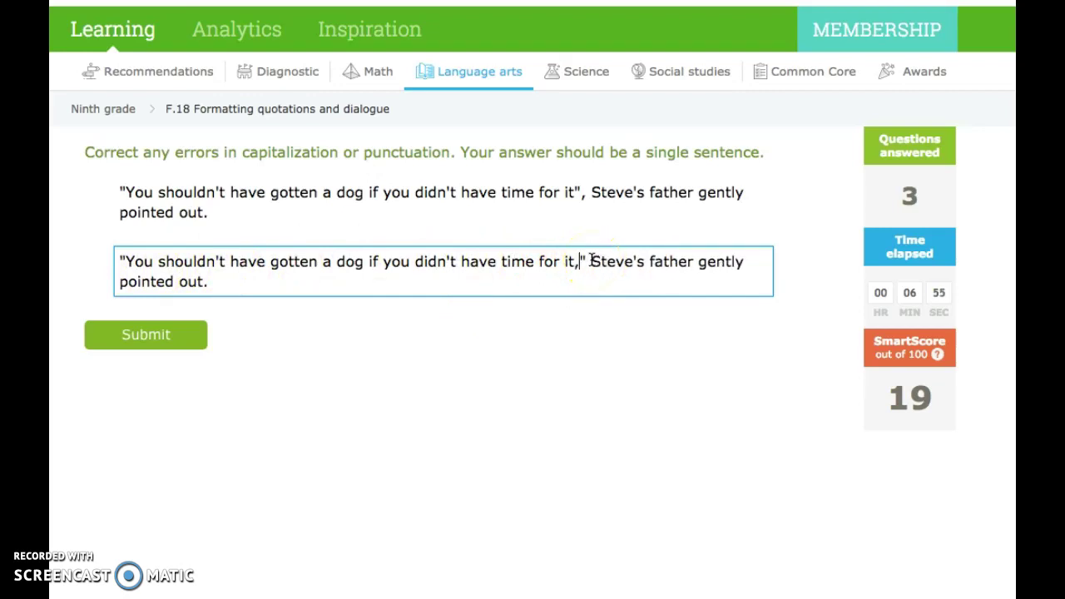
drag(584, 262, 119, 261)
click(147, 333)
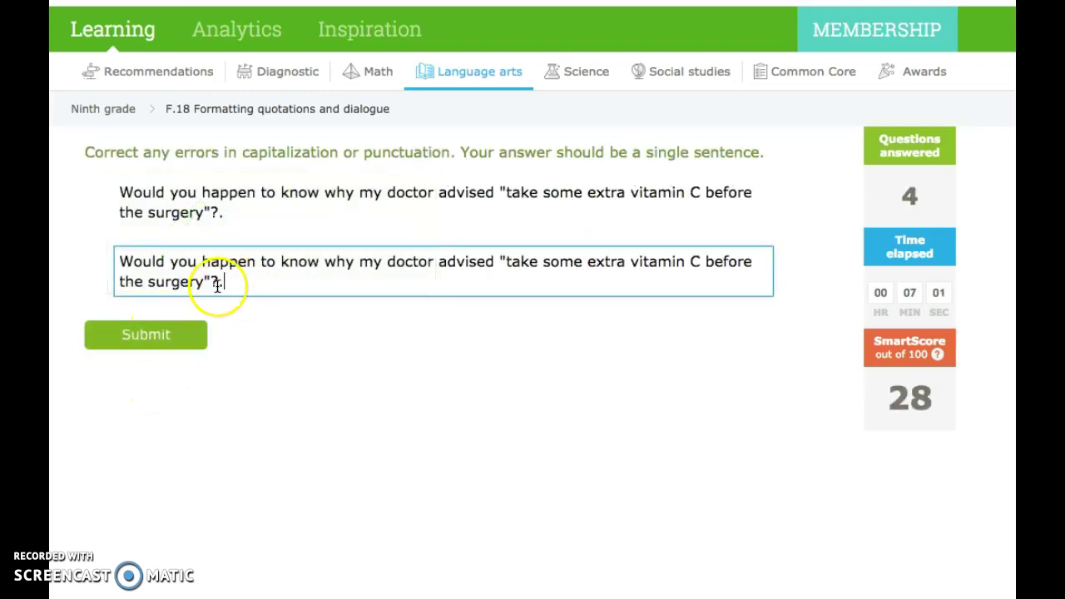
- Submit the doctor sentence with a comma after "advised", a capital T in "Take", and no period after the question mark
click(495, 265)
text(,)
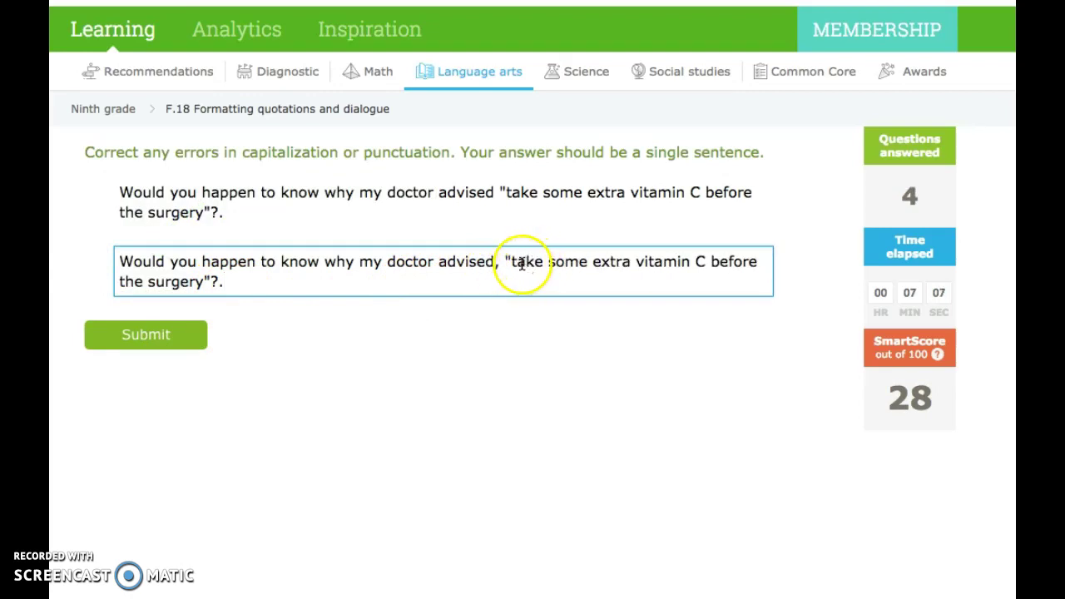
click(518, 263)
drag(496, 270, 199, 281)
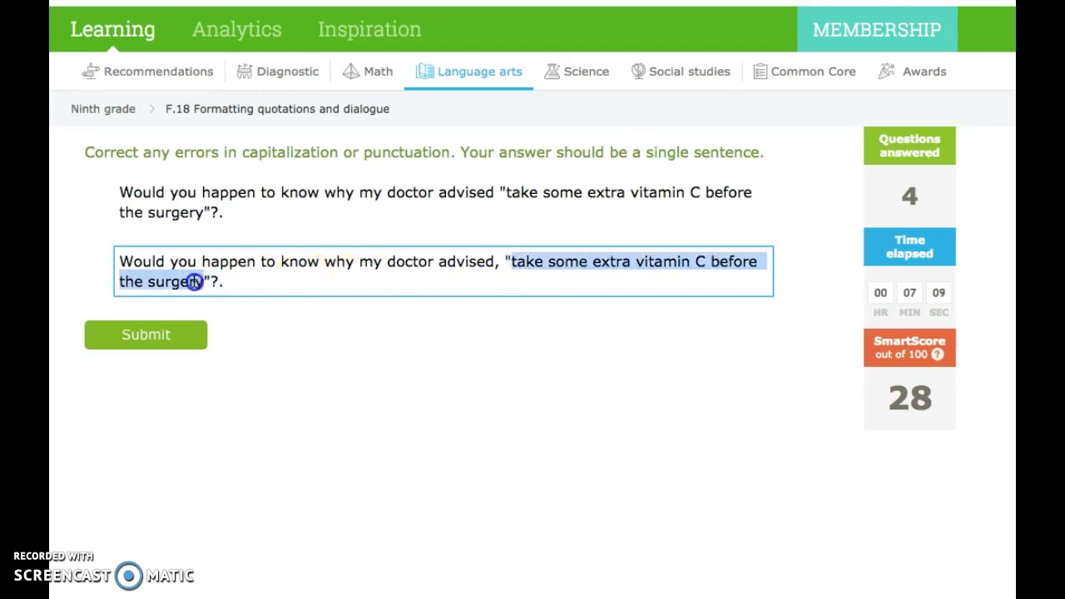
click(520, 262)
key(BackSpace)
text(T)
click(503, 264)
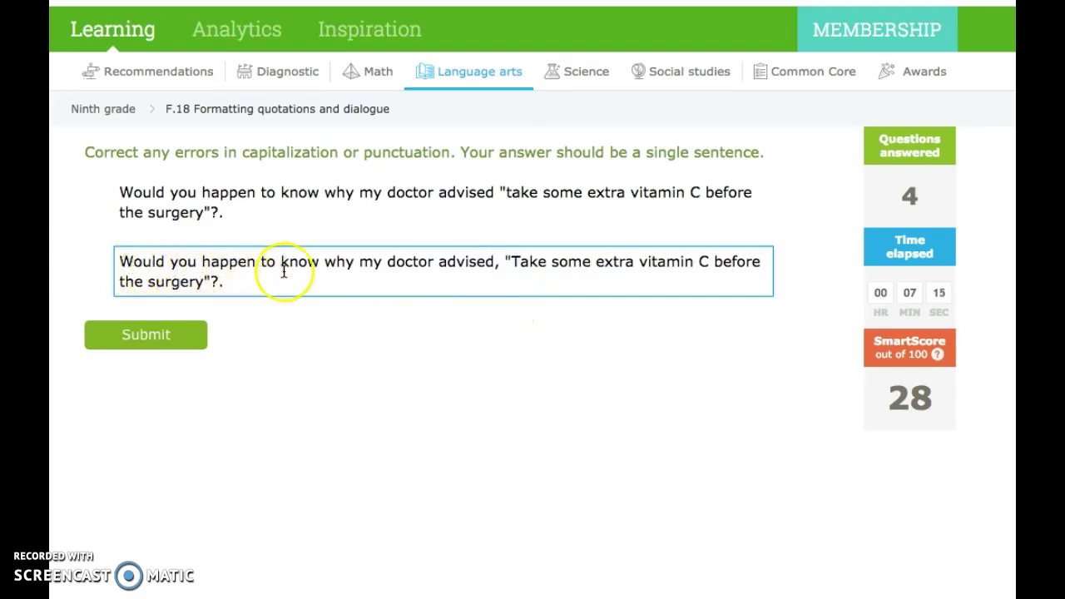
click(230, 282)
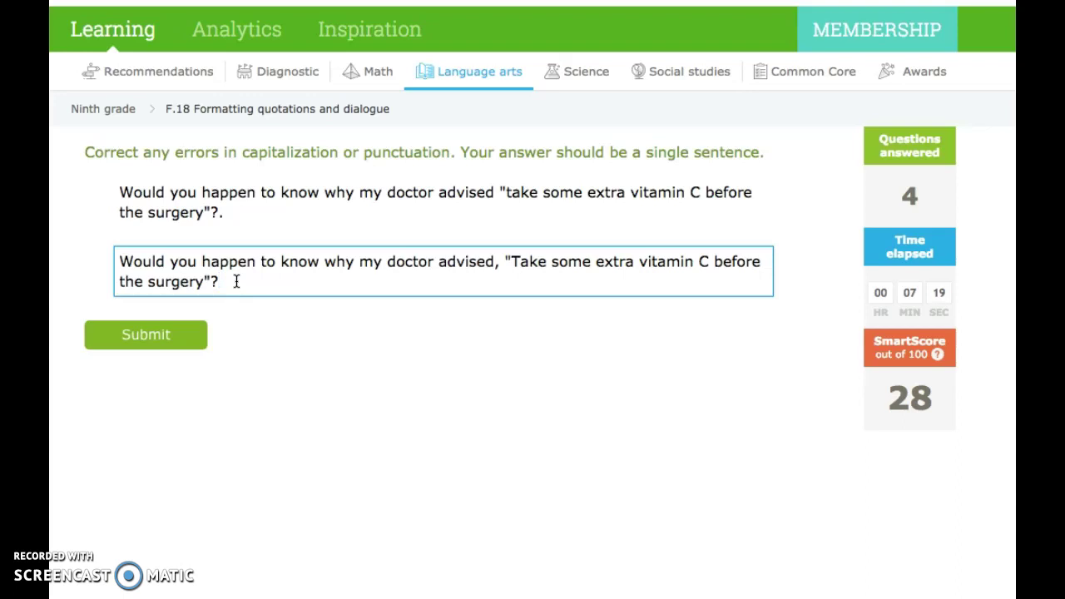
key(Return)
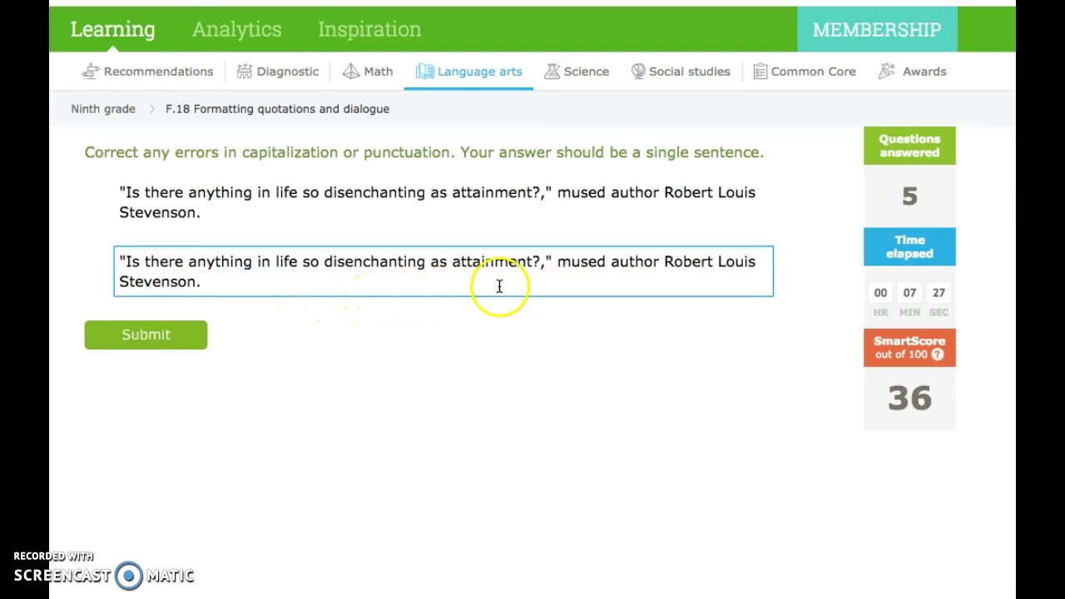
- Remove the comma after the question mark following "attainment" in the author's quotation and submit the answer
drag(556, 265, 416, 291)
click(150, 263)
drag(125, 262, 494, 262)
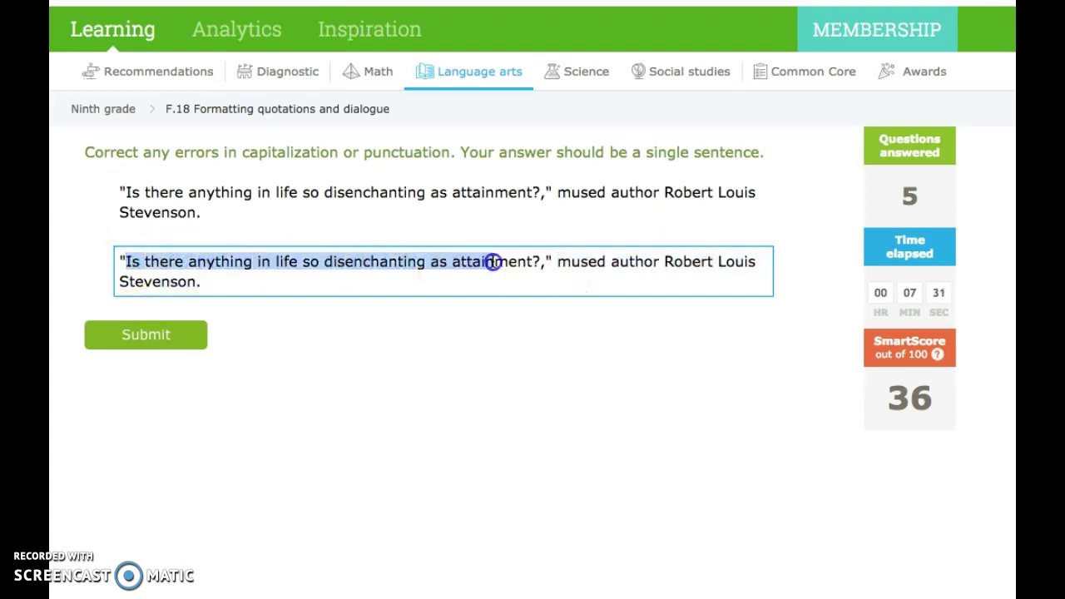
click(541, 263)
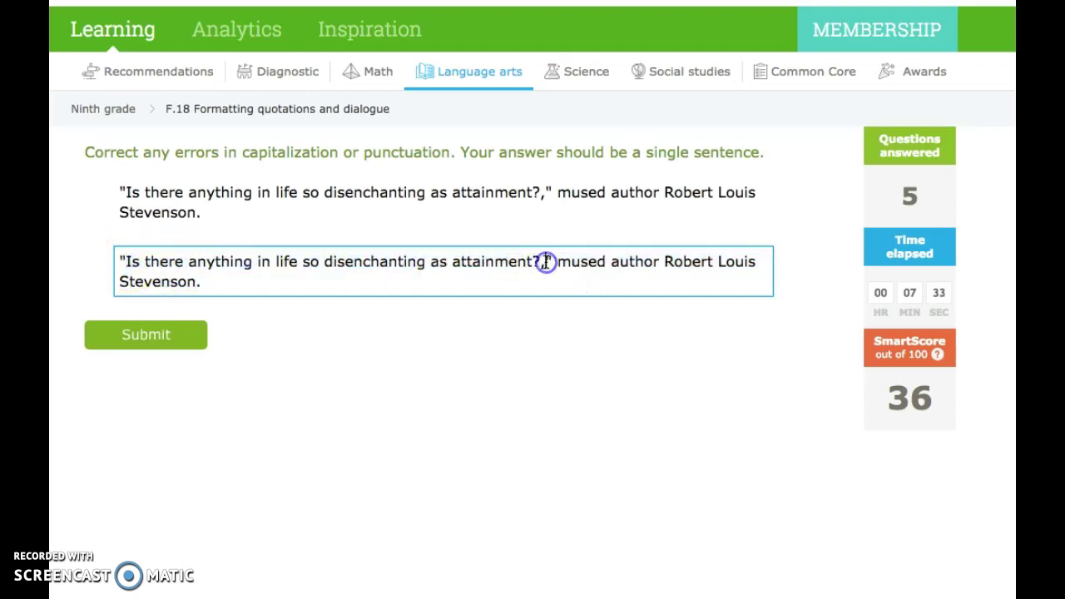
key(BackSpace)
click(500, 281)
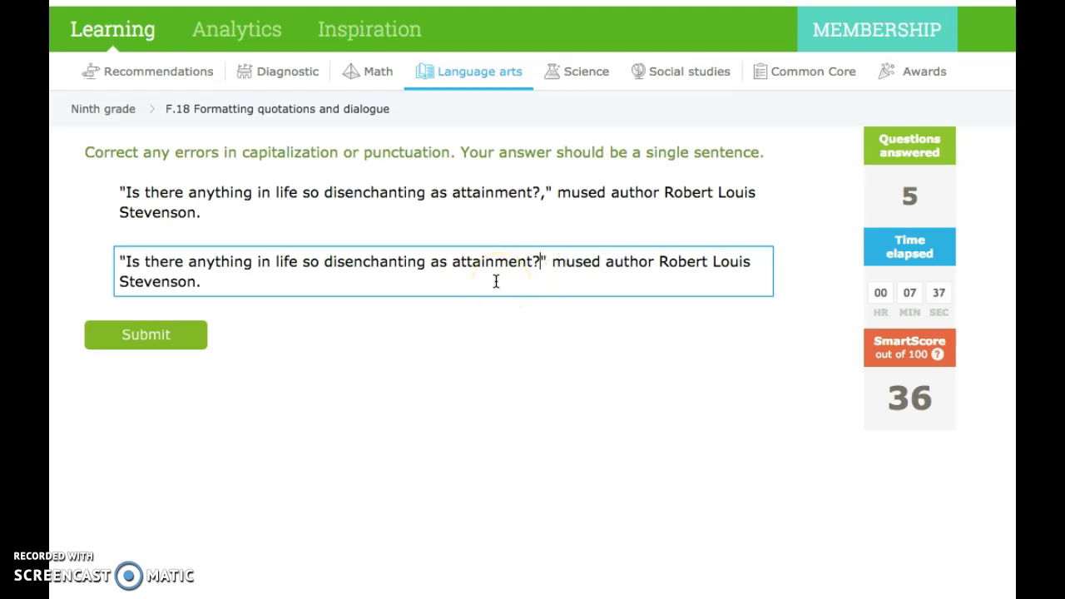
click(143, 339)
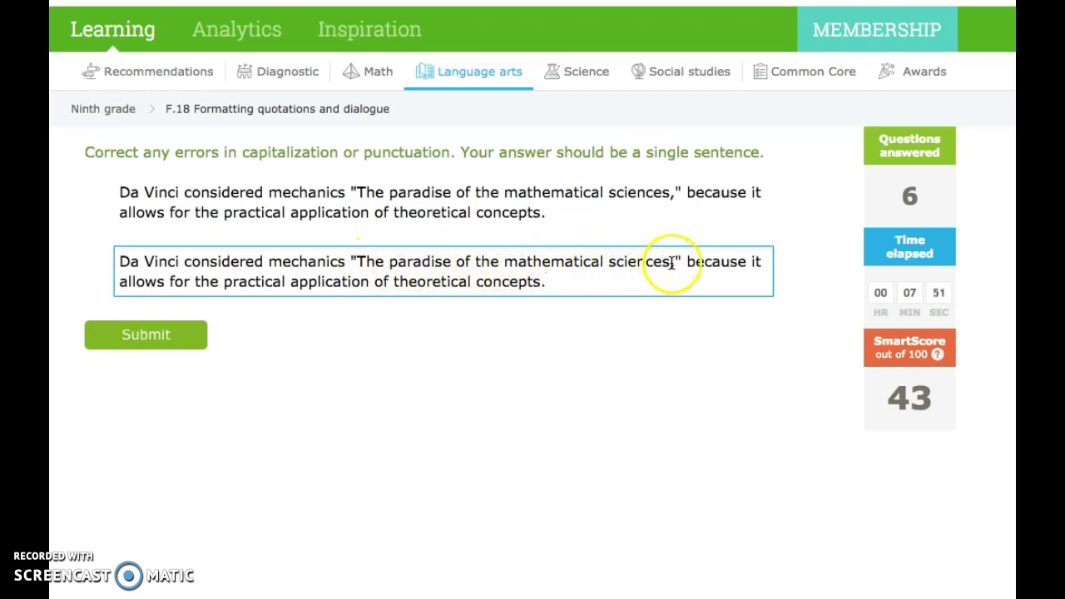
- Submit the Da Vinci sentence with a lowercase "the" starting the quotation and no comma after "sciences"
drag(358, 263, 669, 261)
click(363, 262)
key(BackSpace)
text(t)
click(673, 262)
key(BackSpace)
click(178, 333)
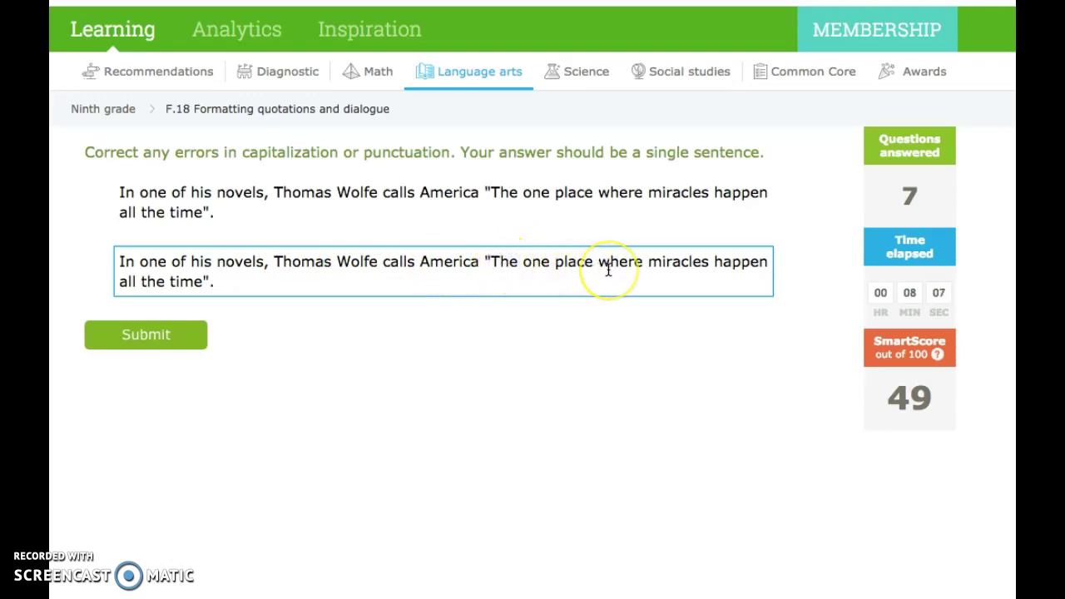
- Submit the sentence about America with a lowercase "the" starting the quotation and the period inside the closing quotation mark
key(BackSpace)
text(t)
drag(490, 263, 344, 283)
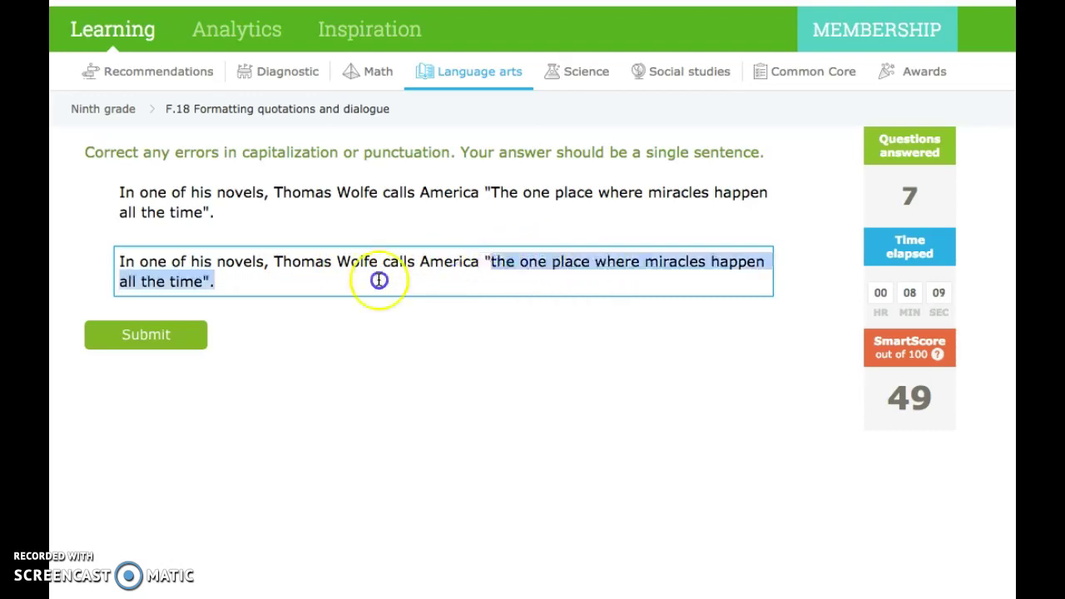
click(494, 262)
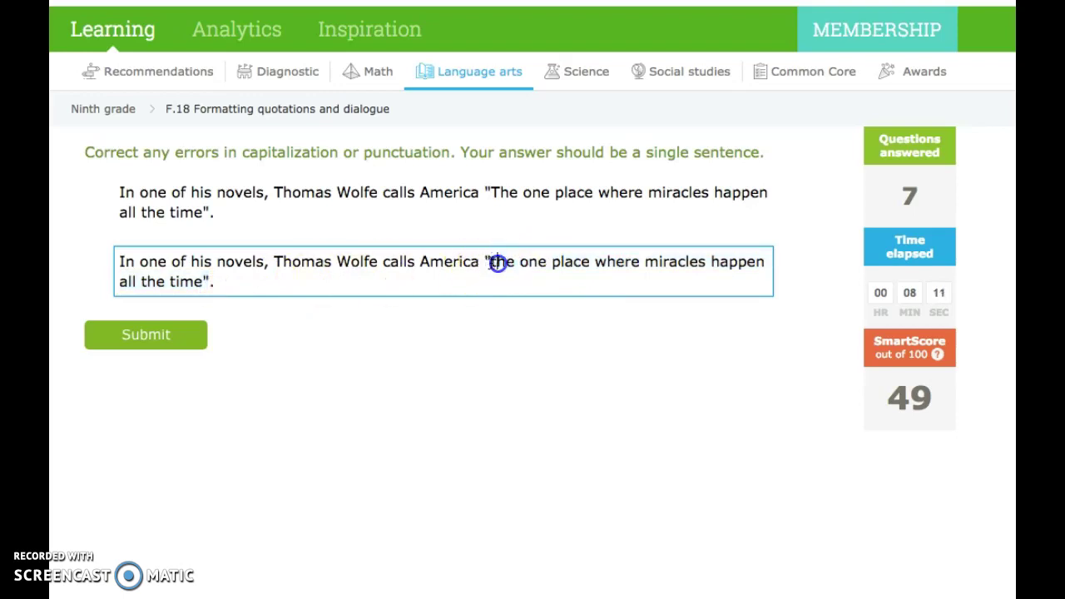
click(237, 283)
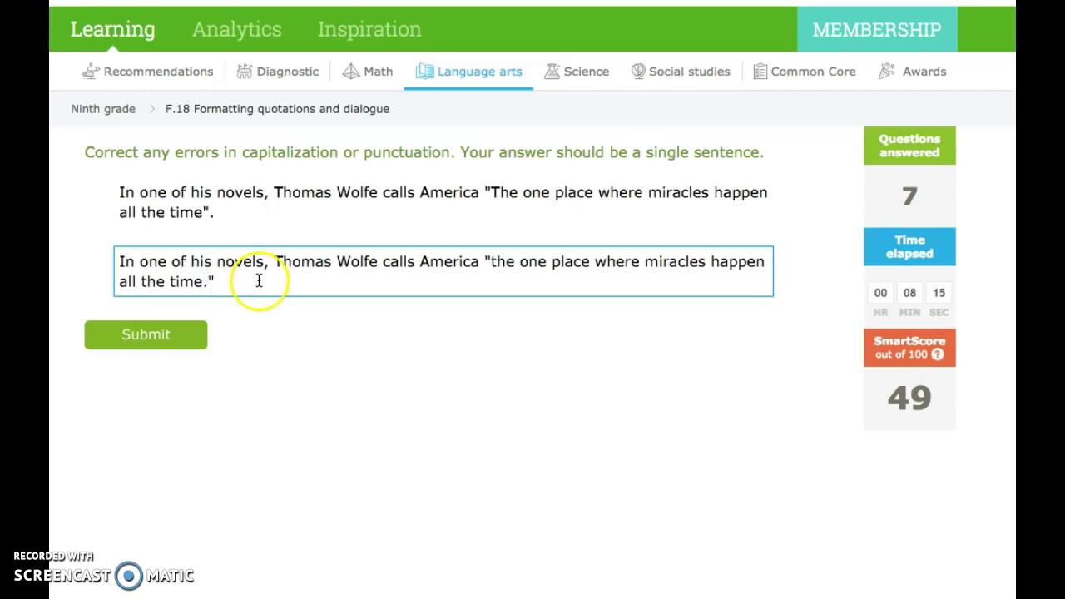
click(133, 333)
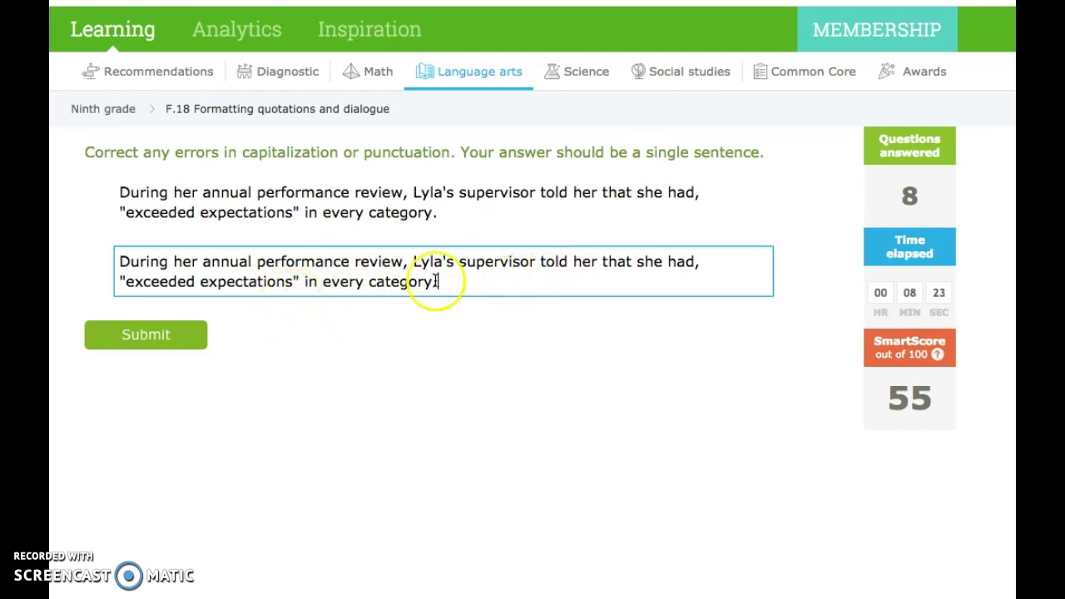
- Remove the comma after "had" before "exceeded expectations" in the performance review sentence and submit the answer
drag(125, 281, 301, 287)
click(133, 280)
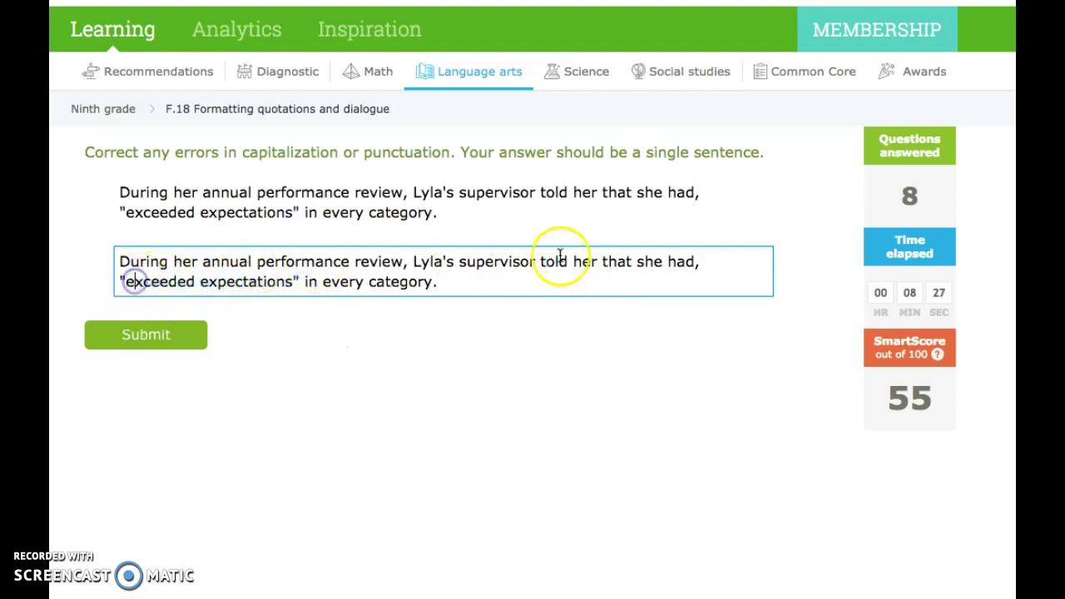
click(705, 263)
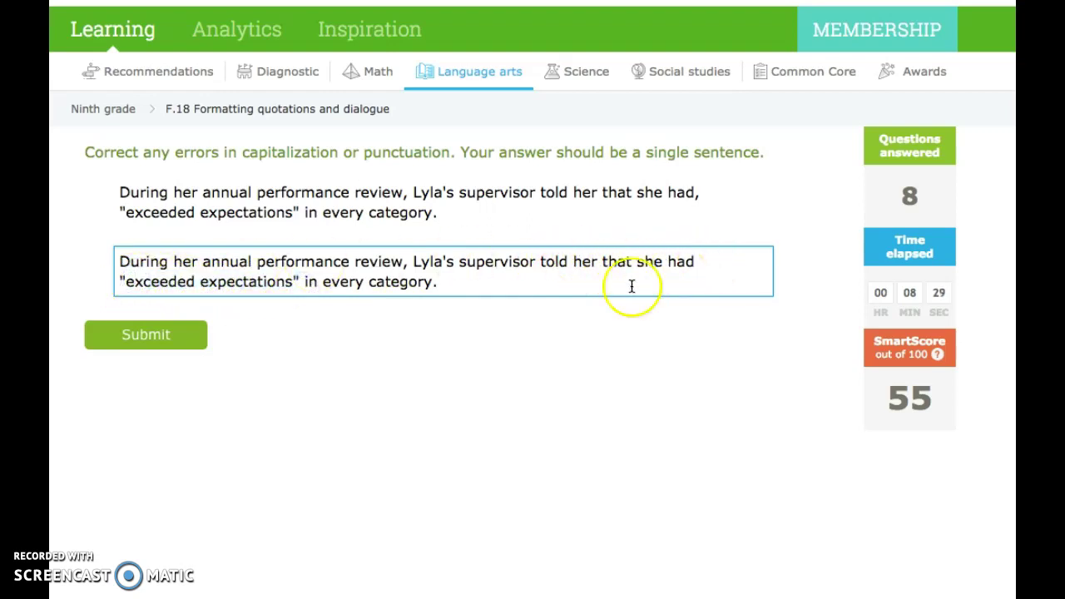
click(134, 336)
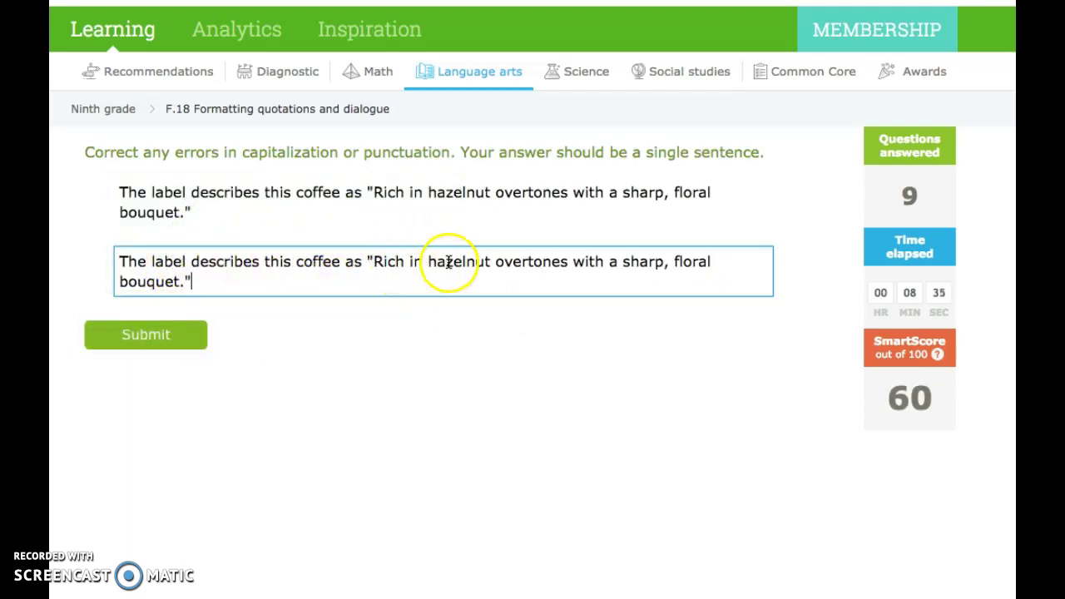
- Submit the coffee label sentence with a lowercase "rich" starting the quotation, and dismiss the daily practice limit dialog
click(383, 264)
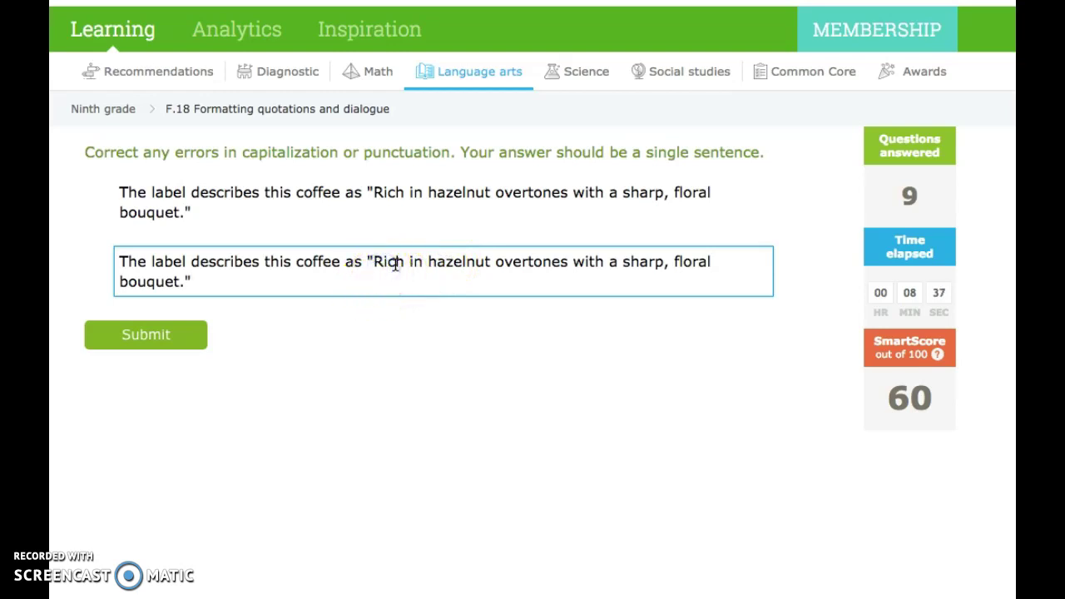
key(BackSpace)
text(r)
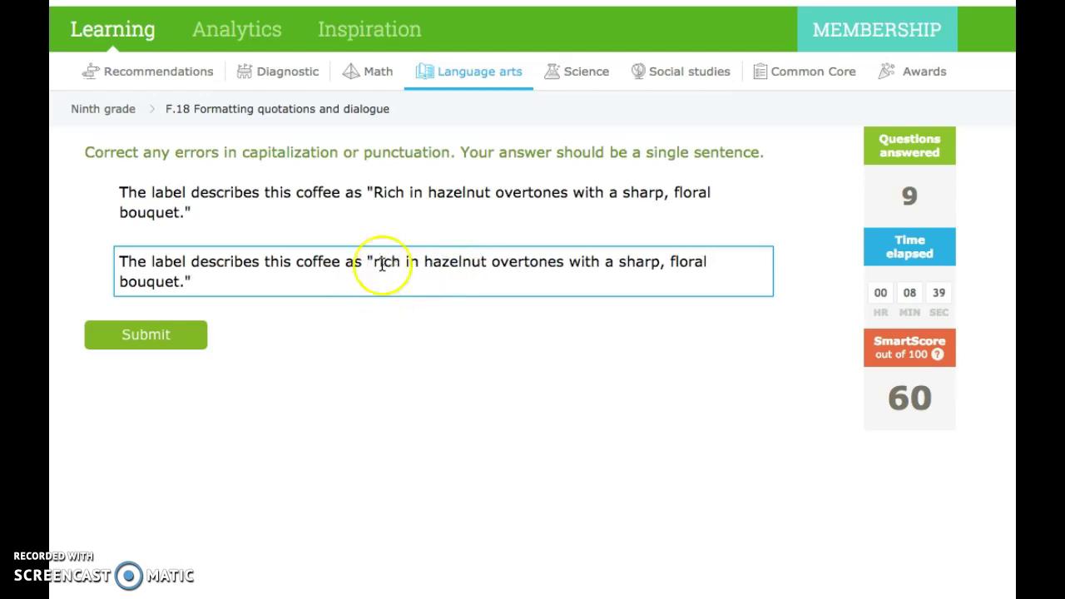
click(177, 282)
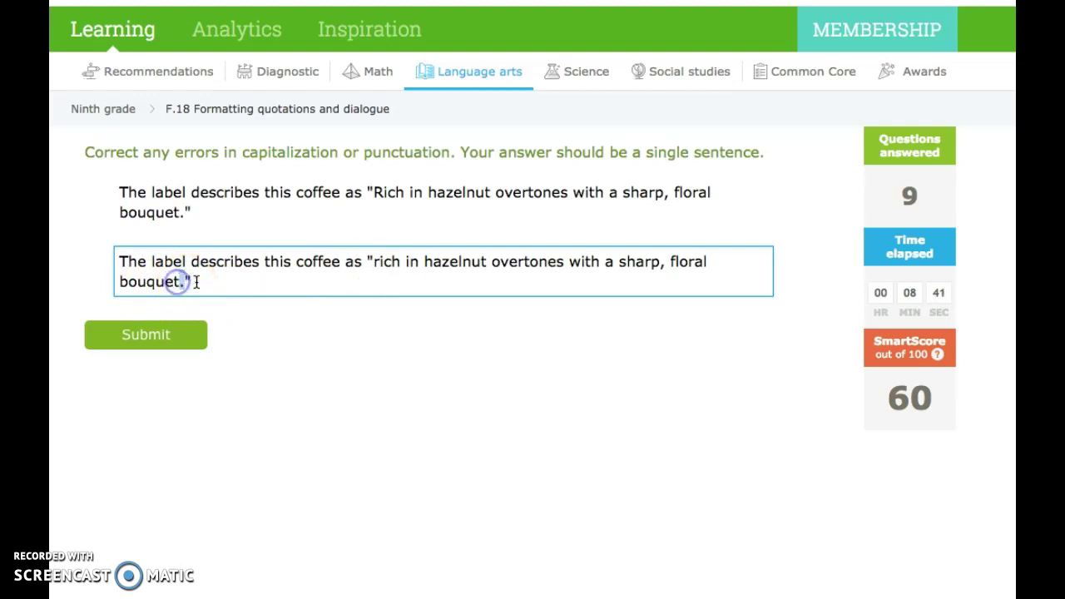
click(186, 333)
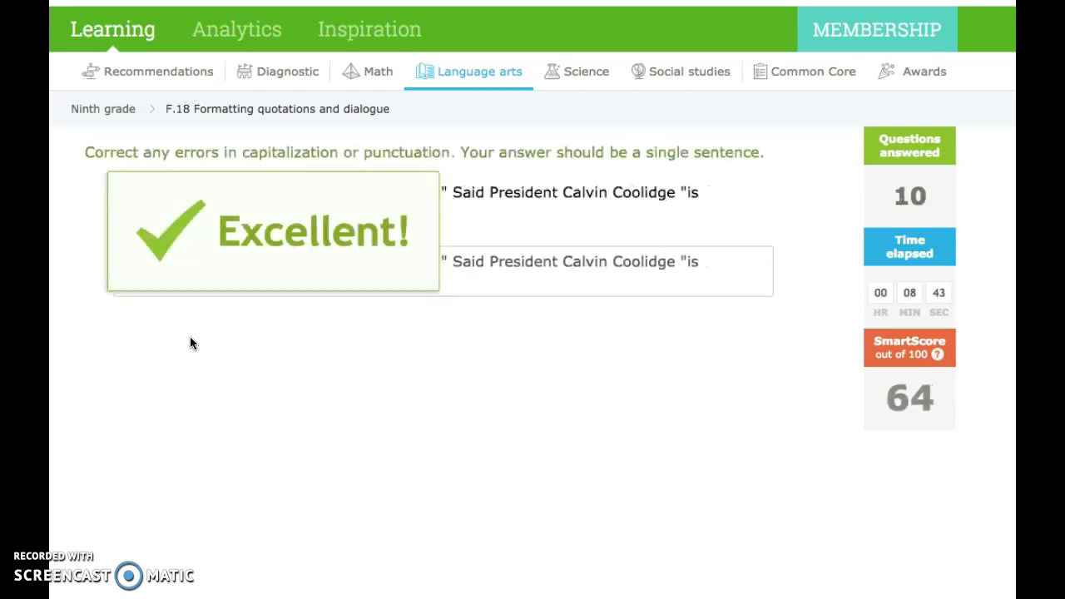
click(235, 313)
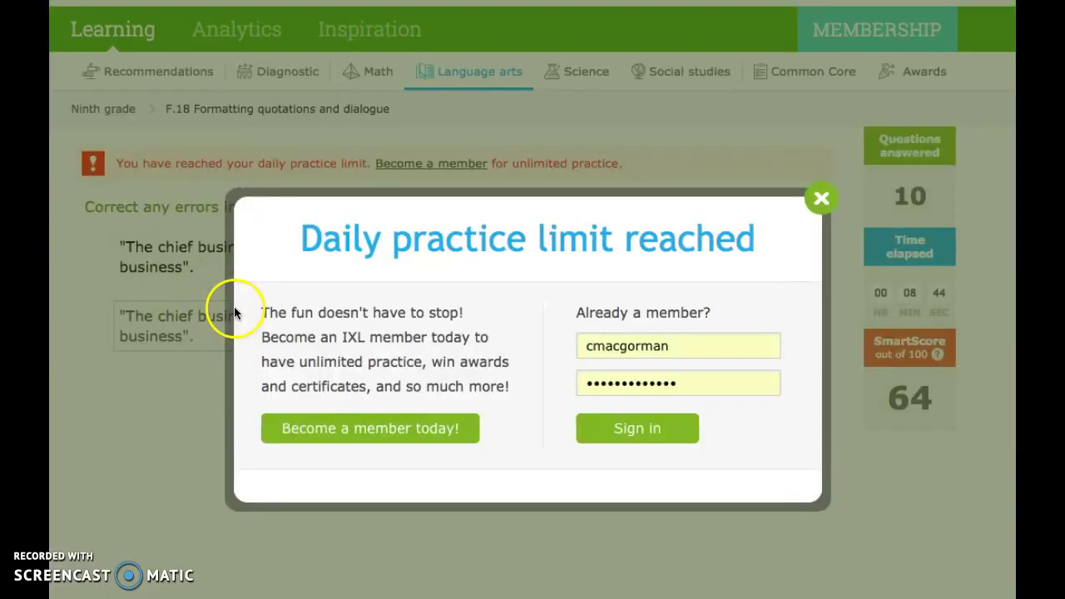
click(822, 199)
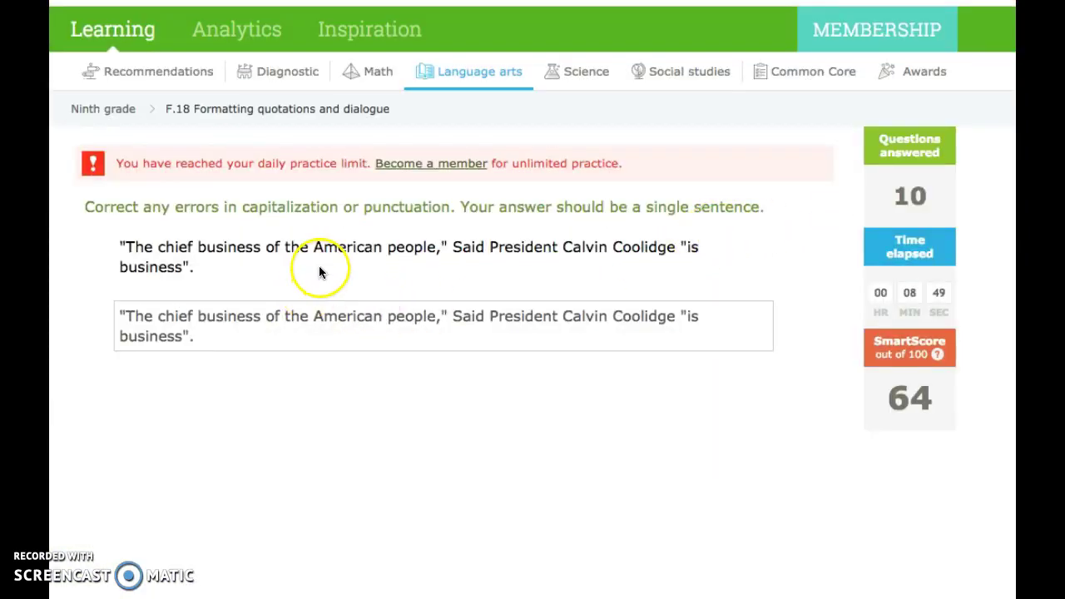
- Examine the Calvin Coolidge sentence for errors, highlighting the speaker tag "Said President Calvin Coolidge" and checking the capital S in "Said"
drag(198, 316, 282, 318)
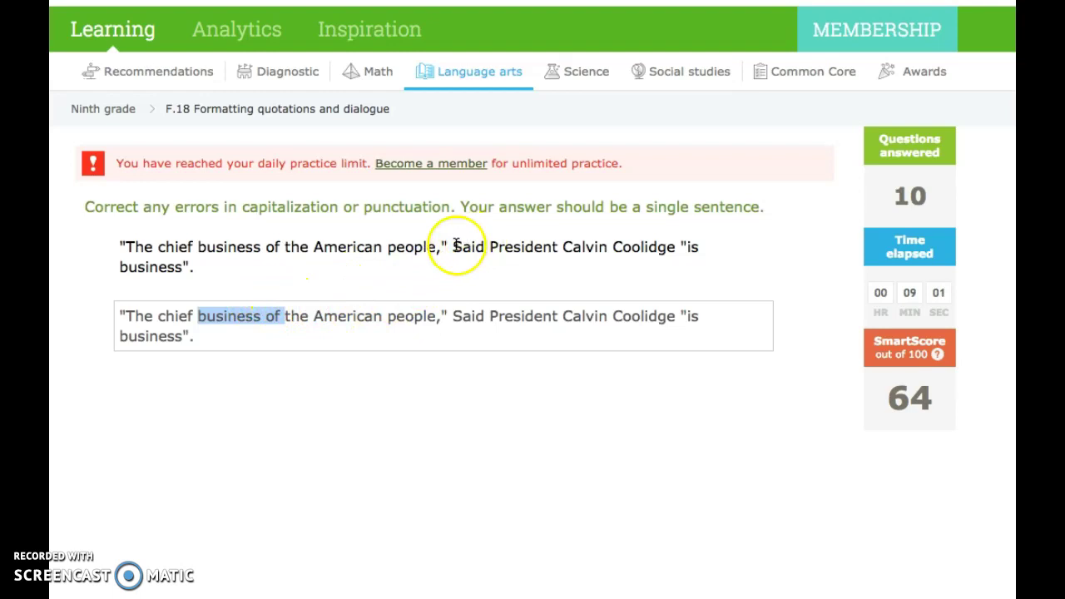
drag(452, 247, 664, 246)
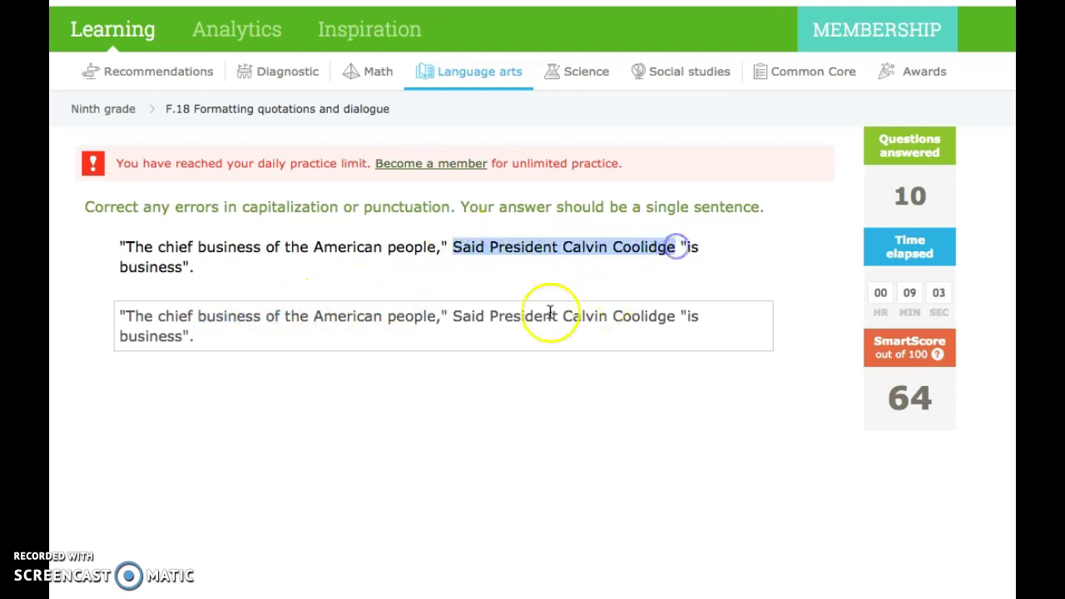
click(456, 317)
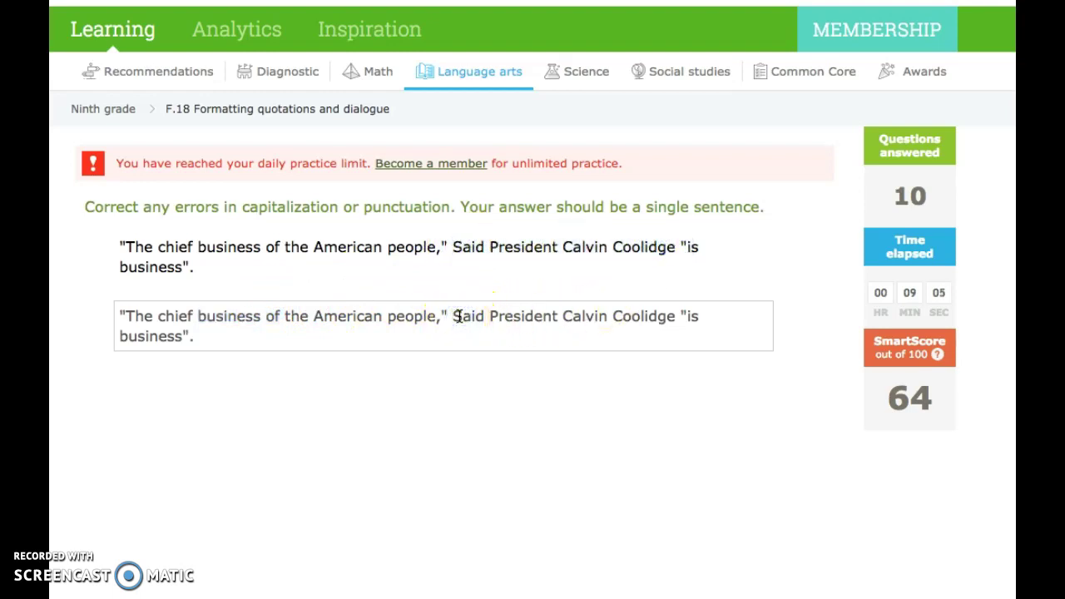
click(465, 317)
click(440, 249)
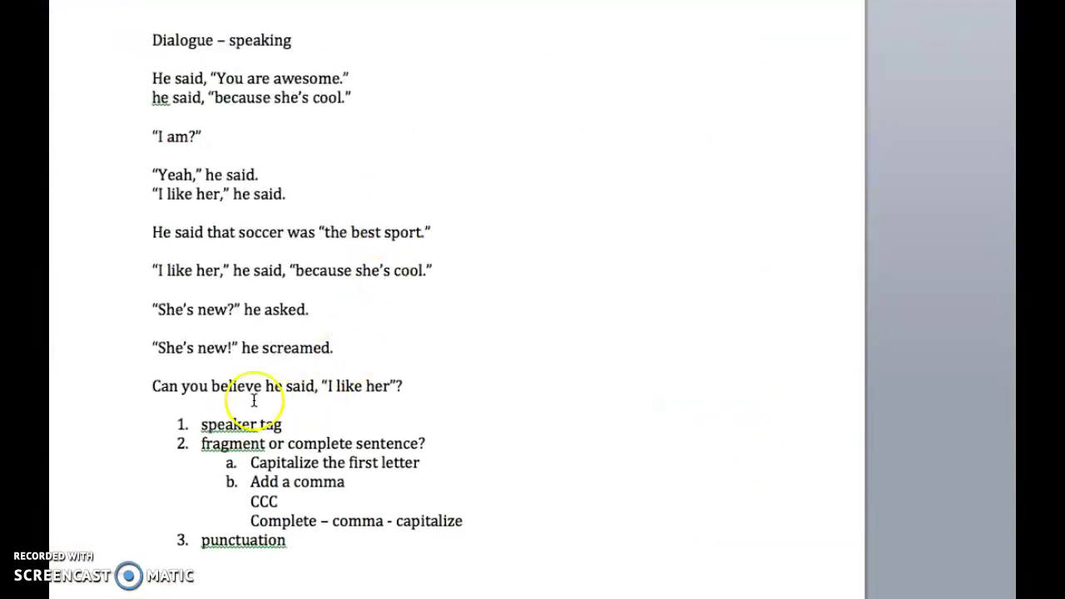
- Switch to the Word notes and review the "She's new?" example and the checklist on speaker tag, fragment or complete sentence, and punctuation
drag(158, 310, 243, 310)
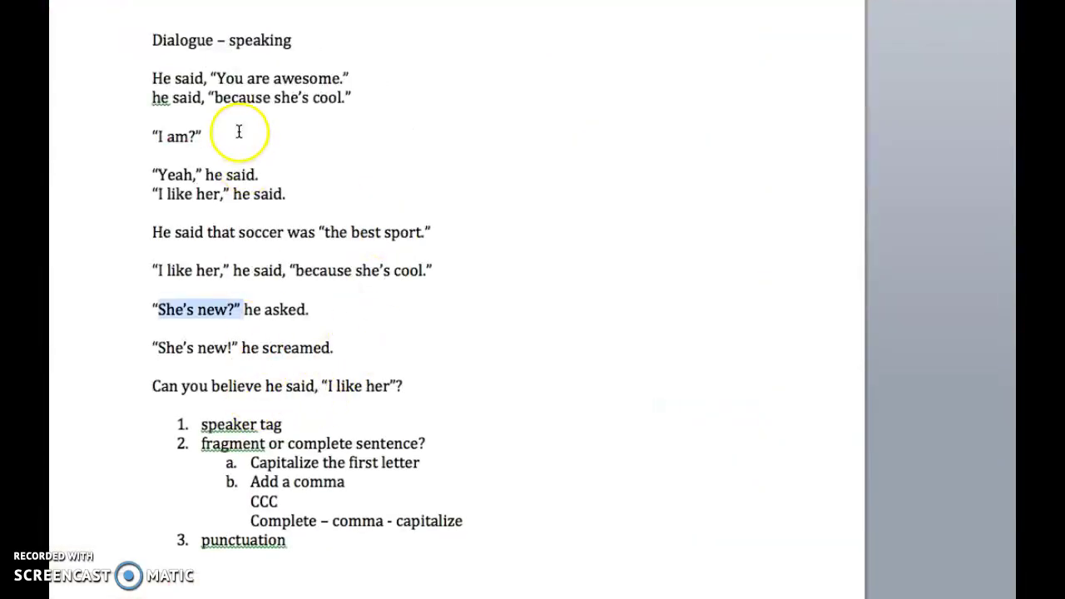
scroll(239, 132, down, 1)
drag(215, 407, 279, 424)
double_click(227, 426)
click(243, 526)
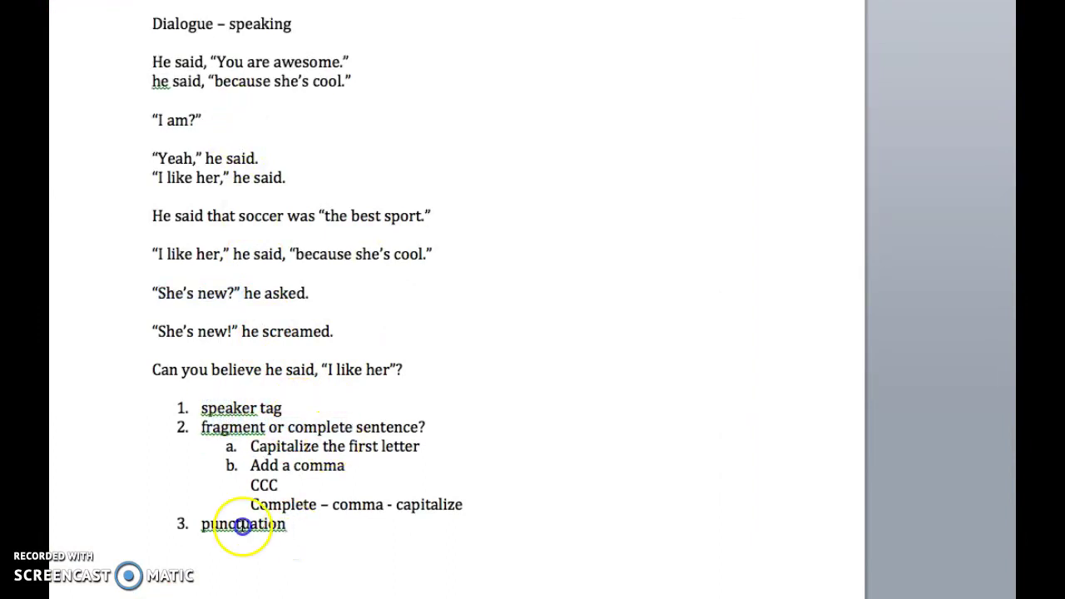
scroll(240, 520, up, 1)
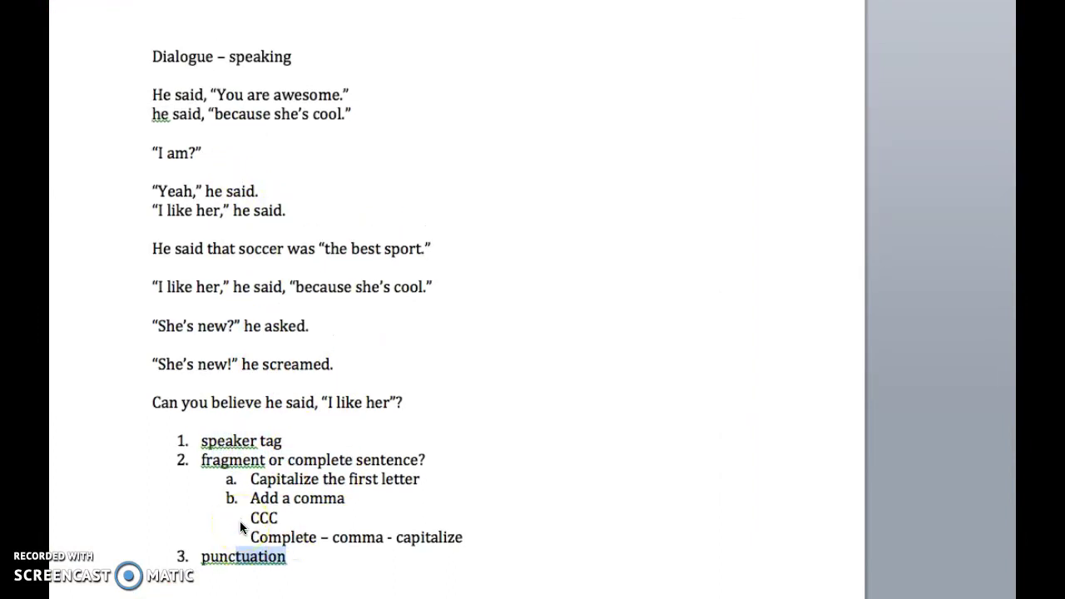